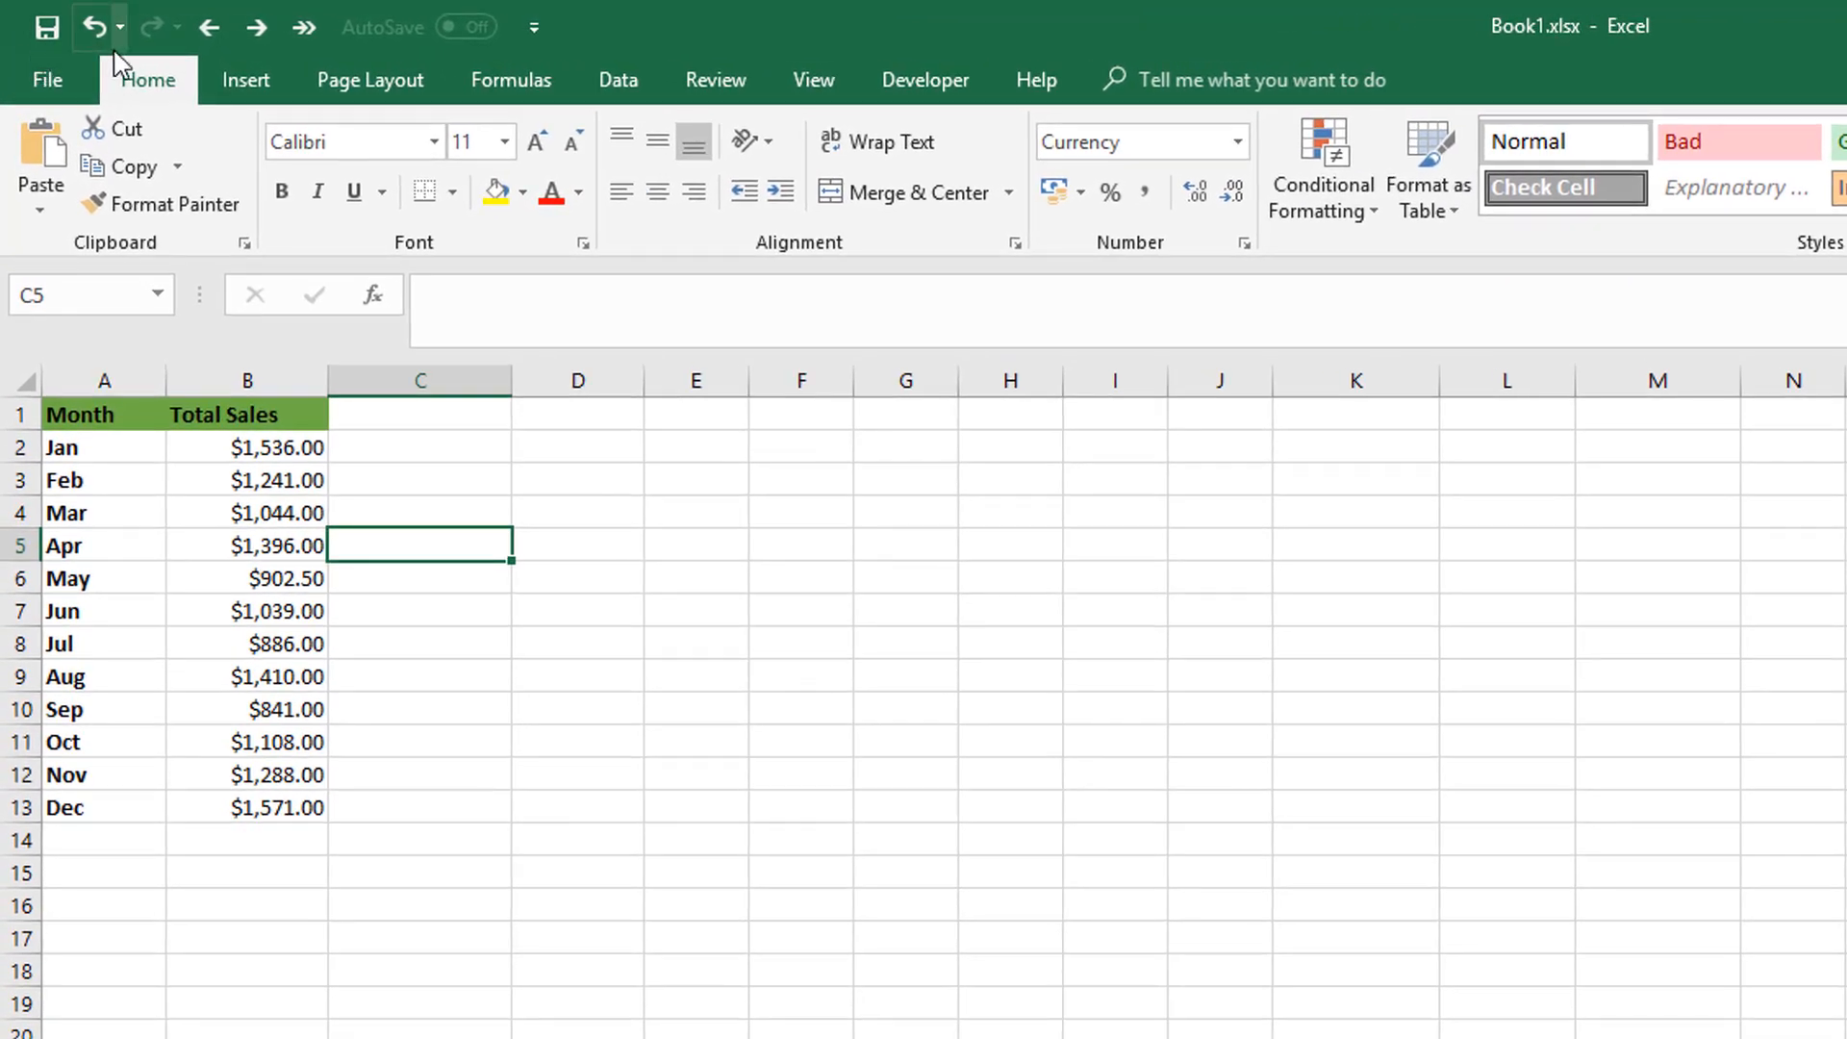
Inspect the workbook's Info page and the general Excel options, and return to the worksheet.
click(56, 83)
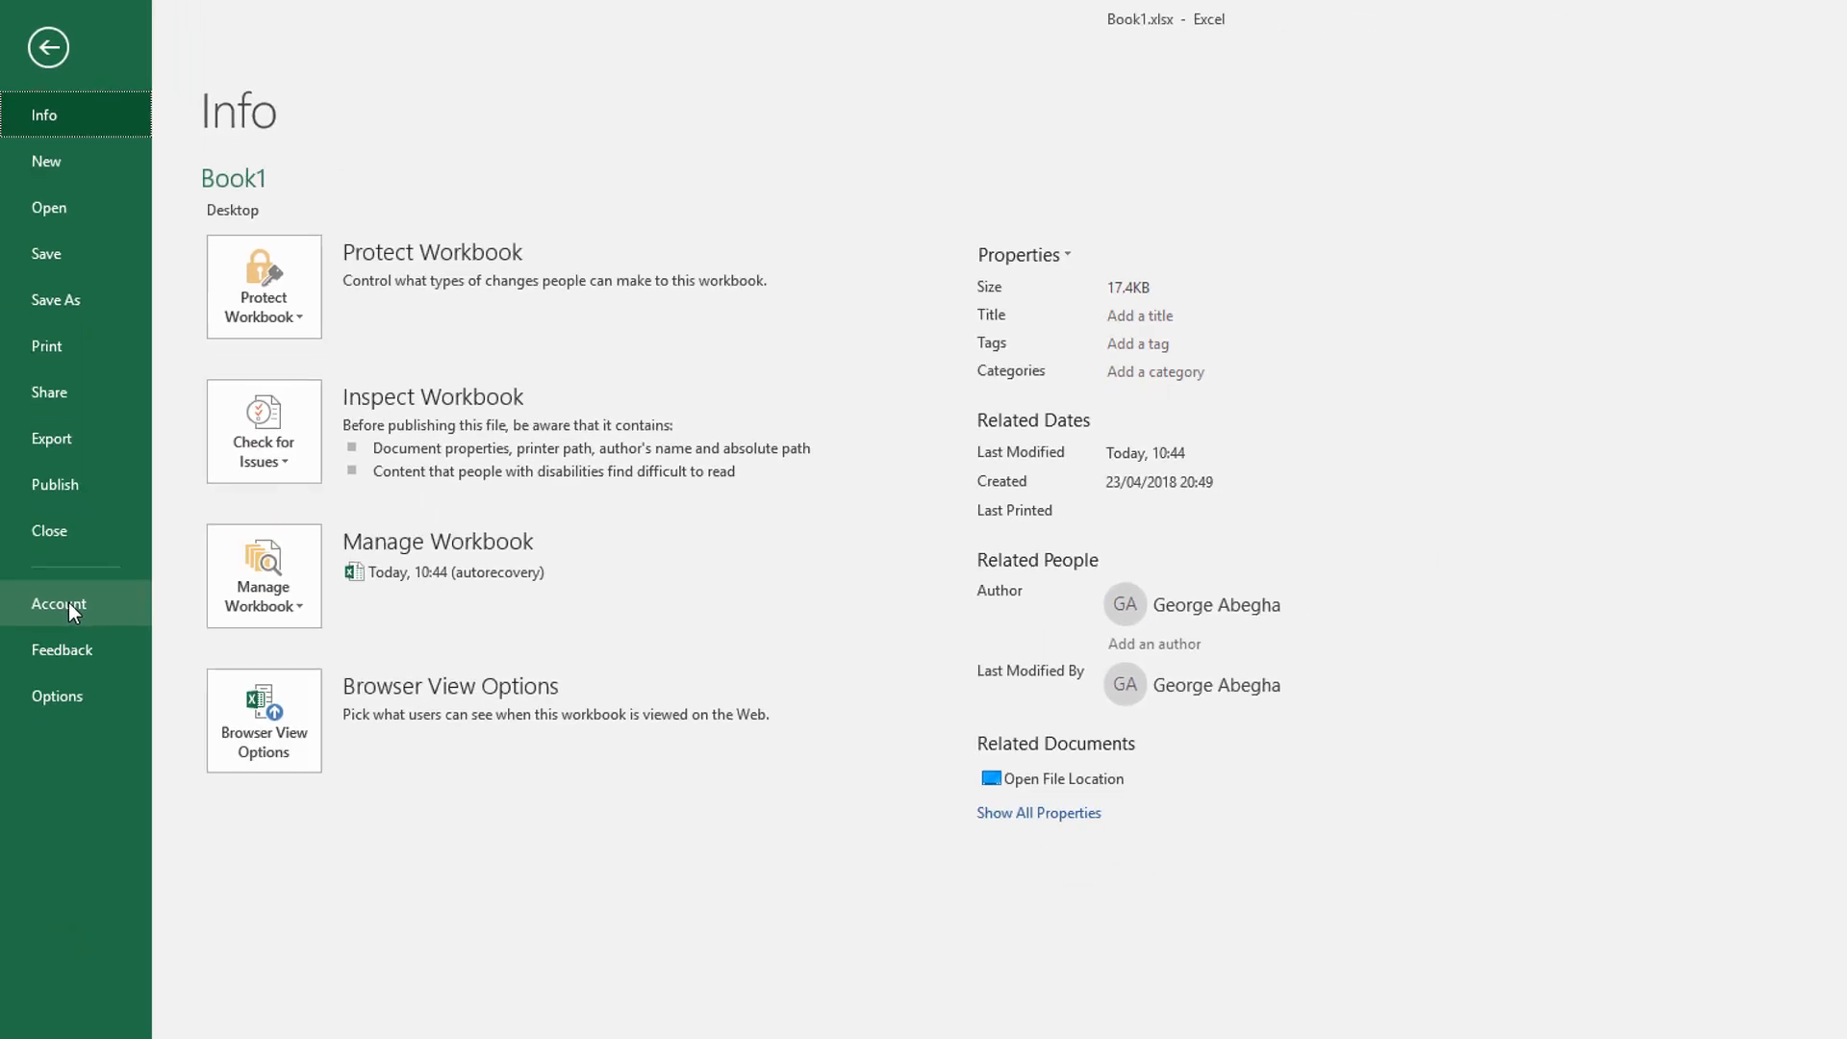
click(50, 553)
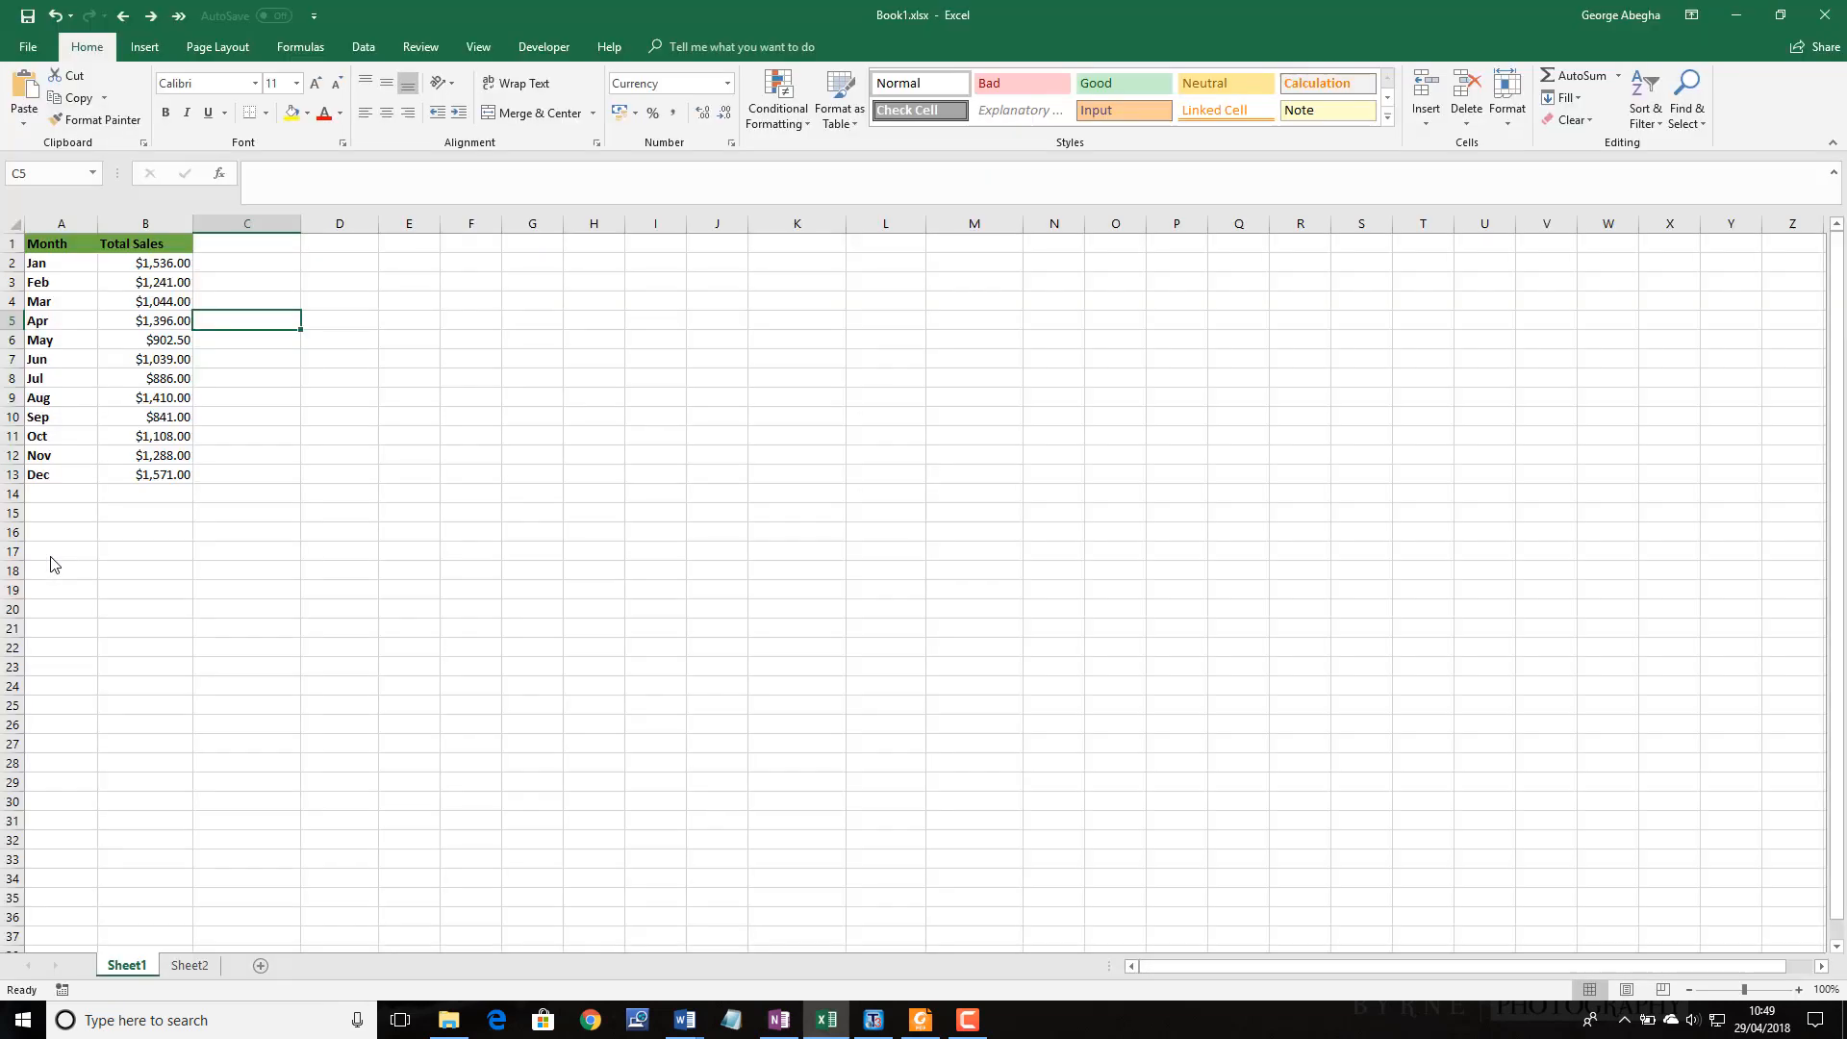
drag(1039, 185, 984, 182)
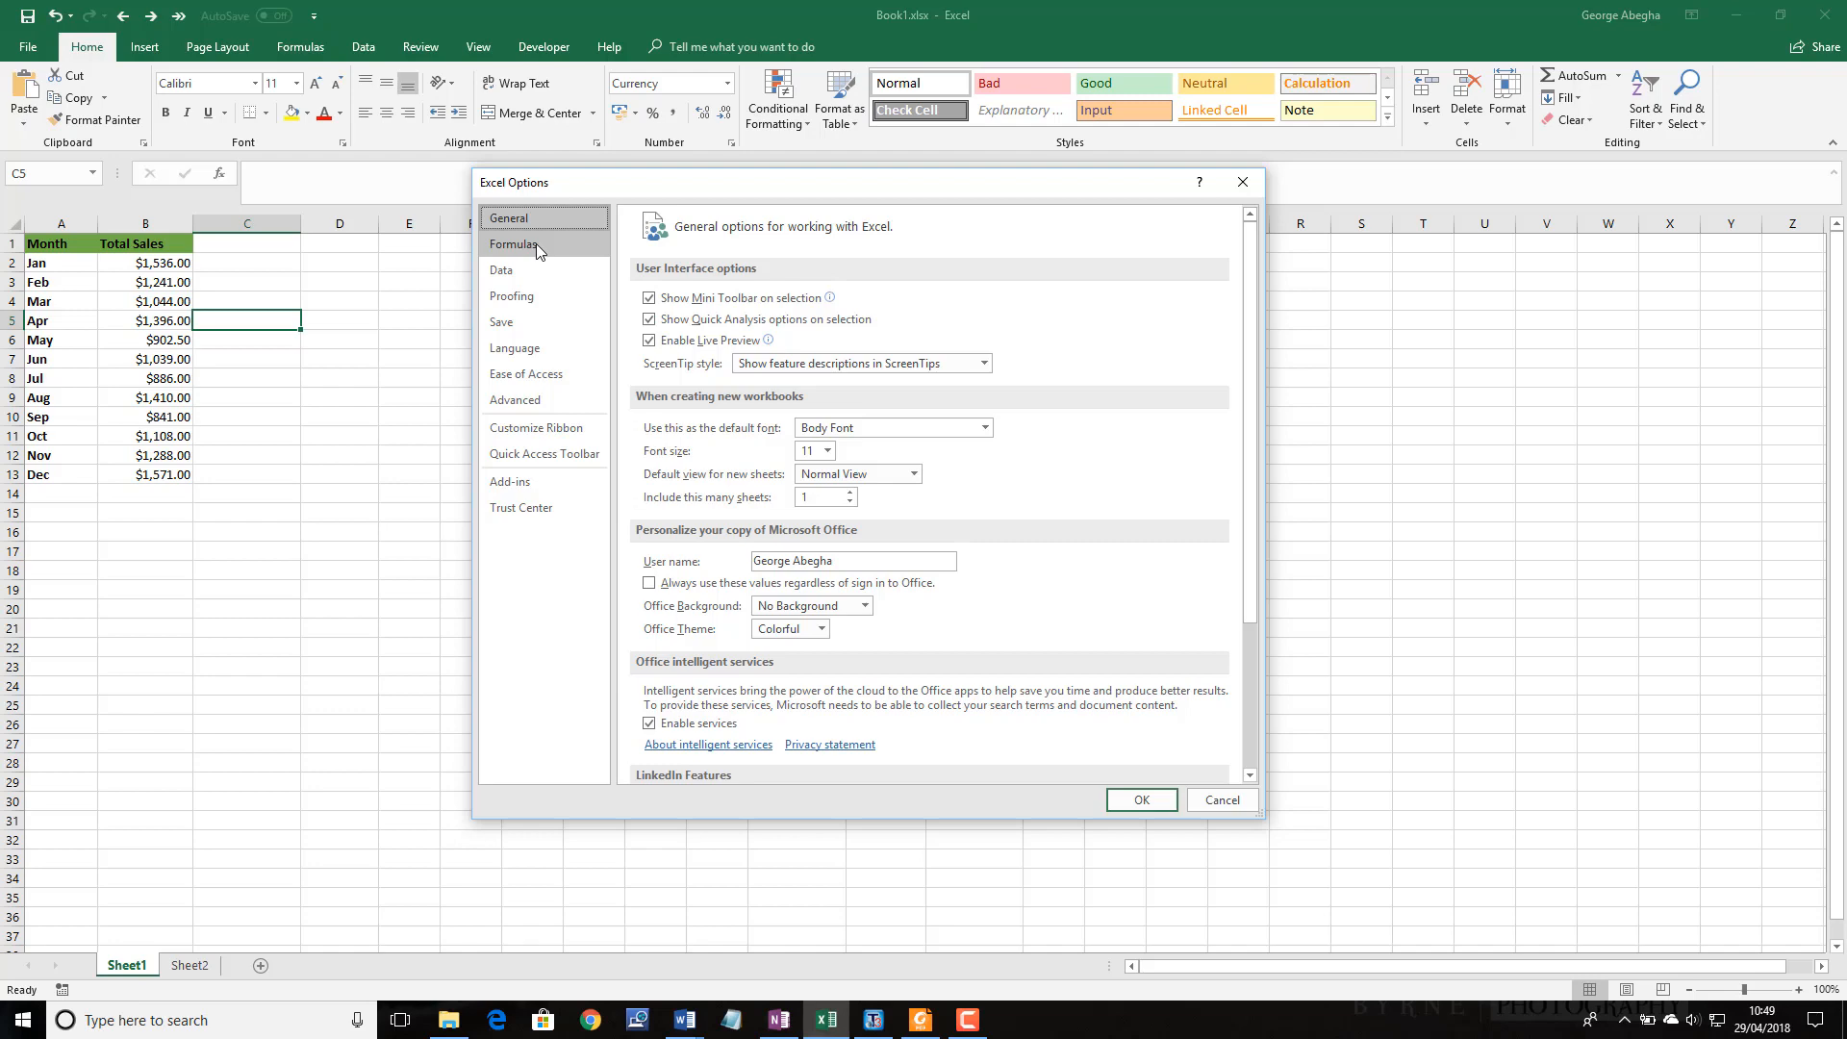
key(Escape)
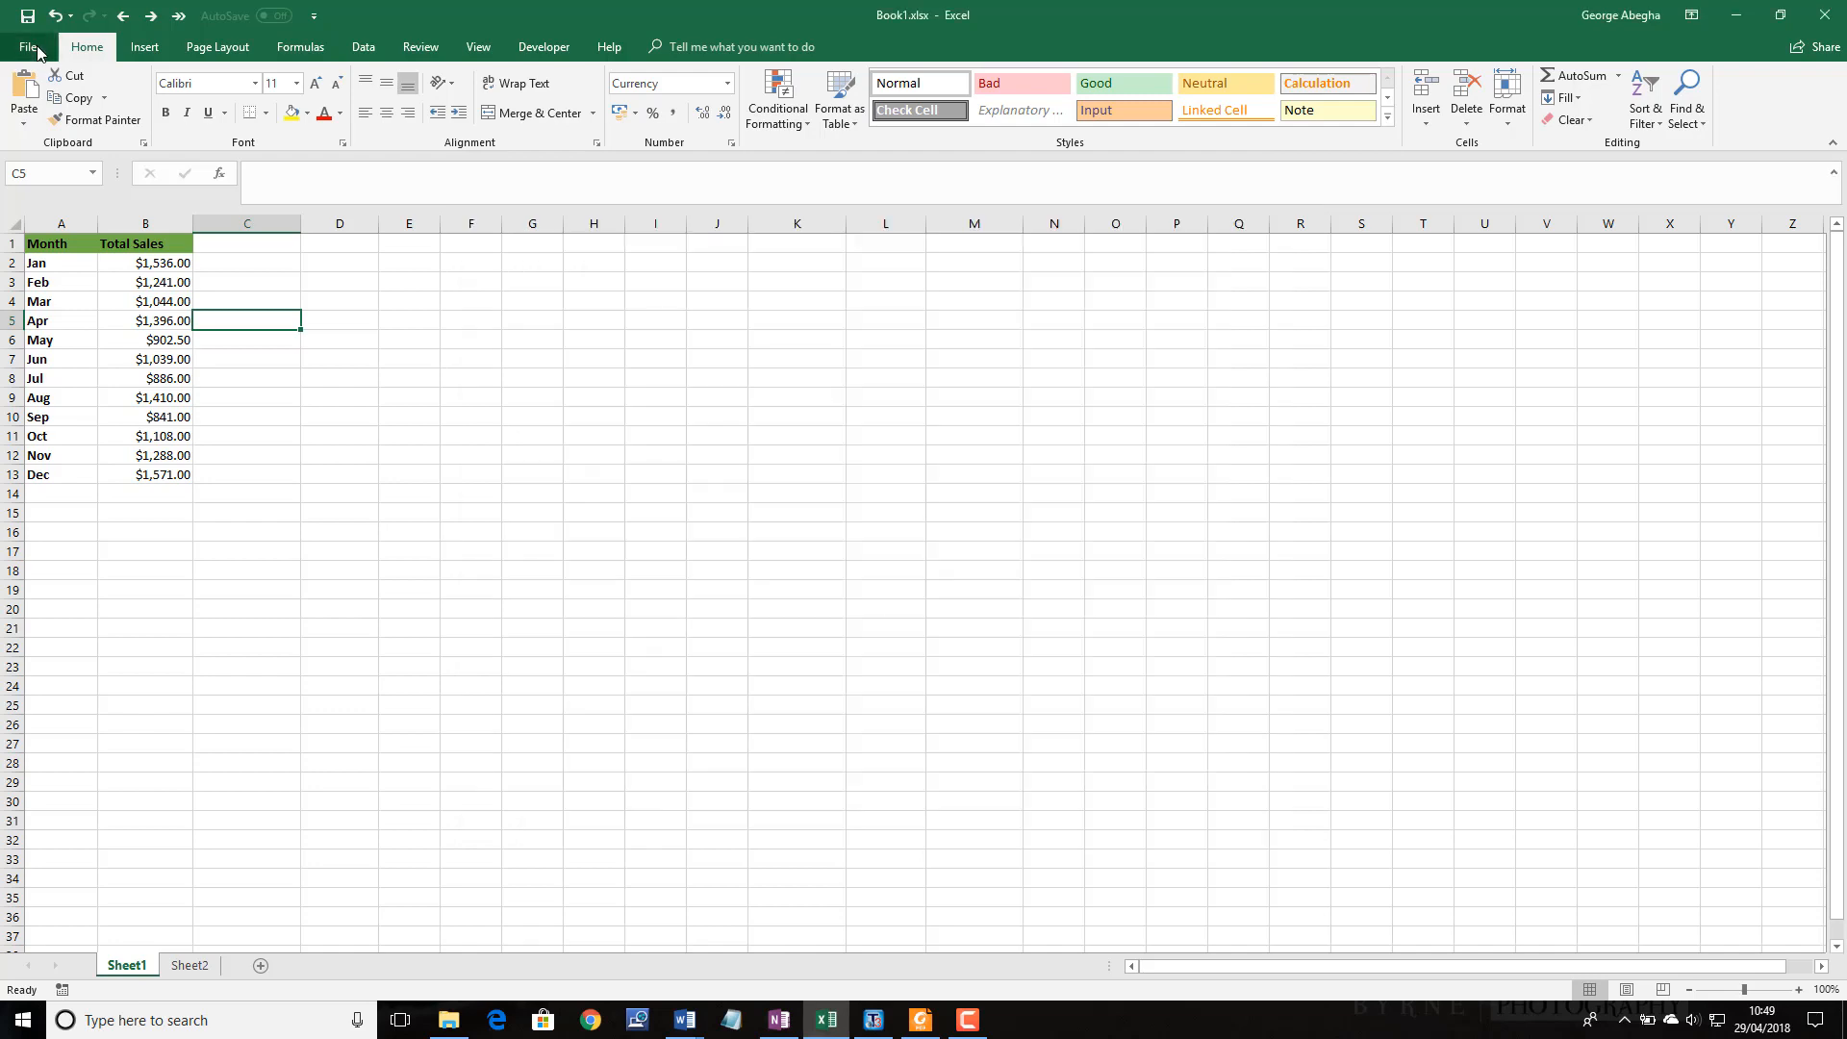
click(44, 48)
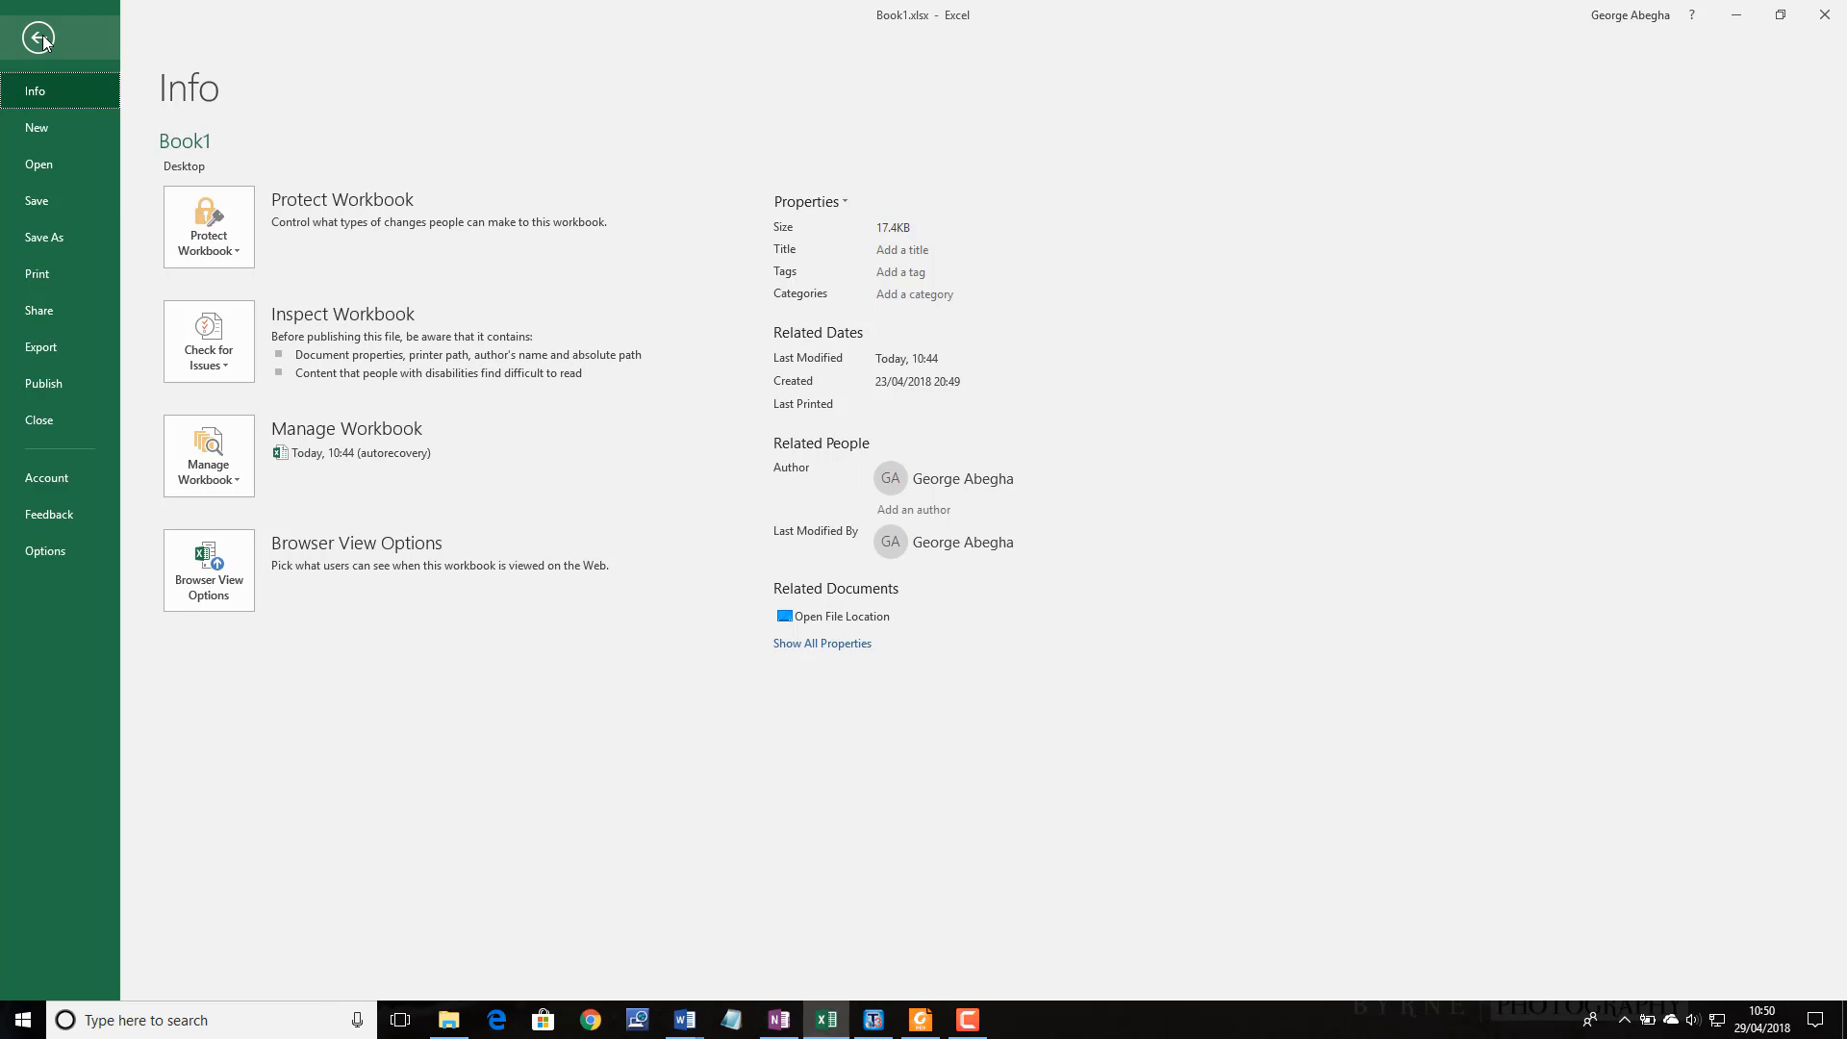
click(42, 40)
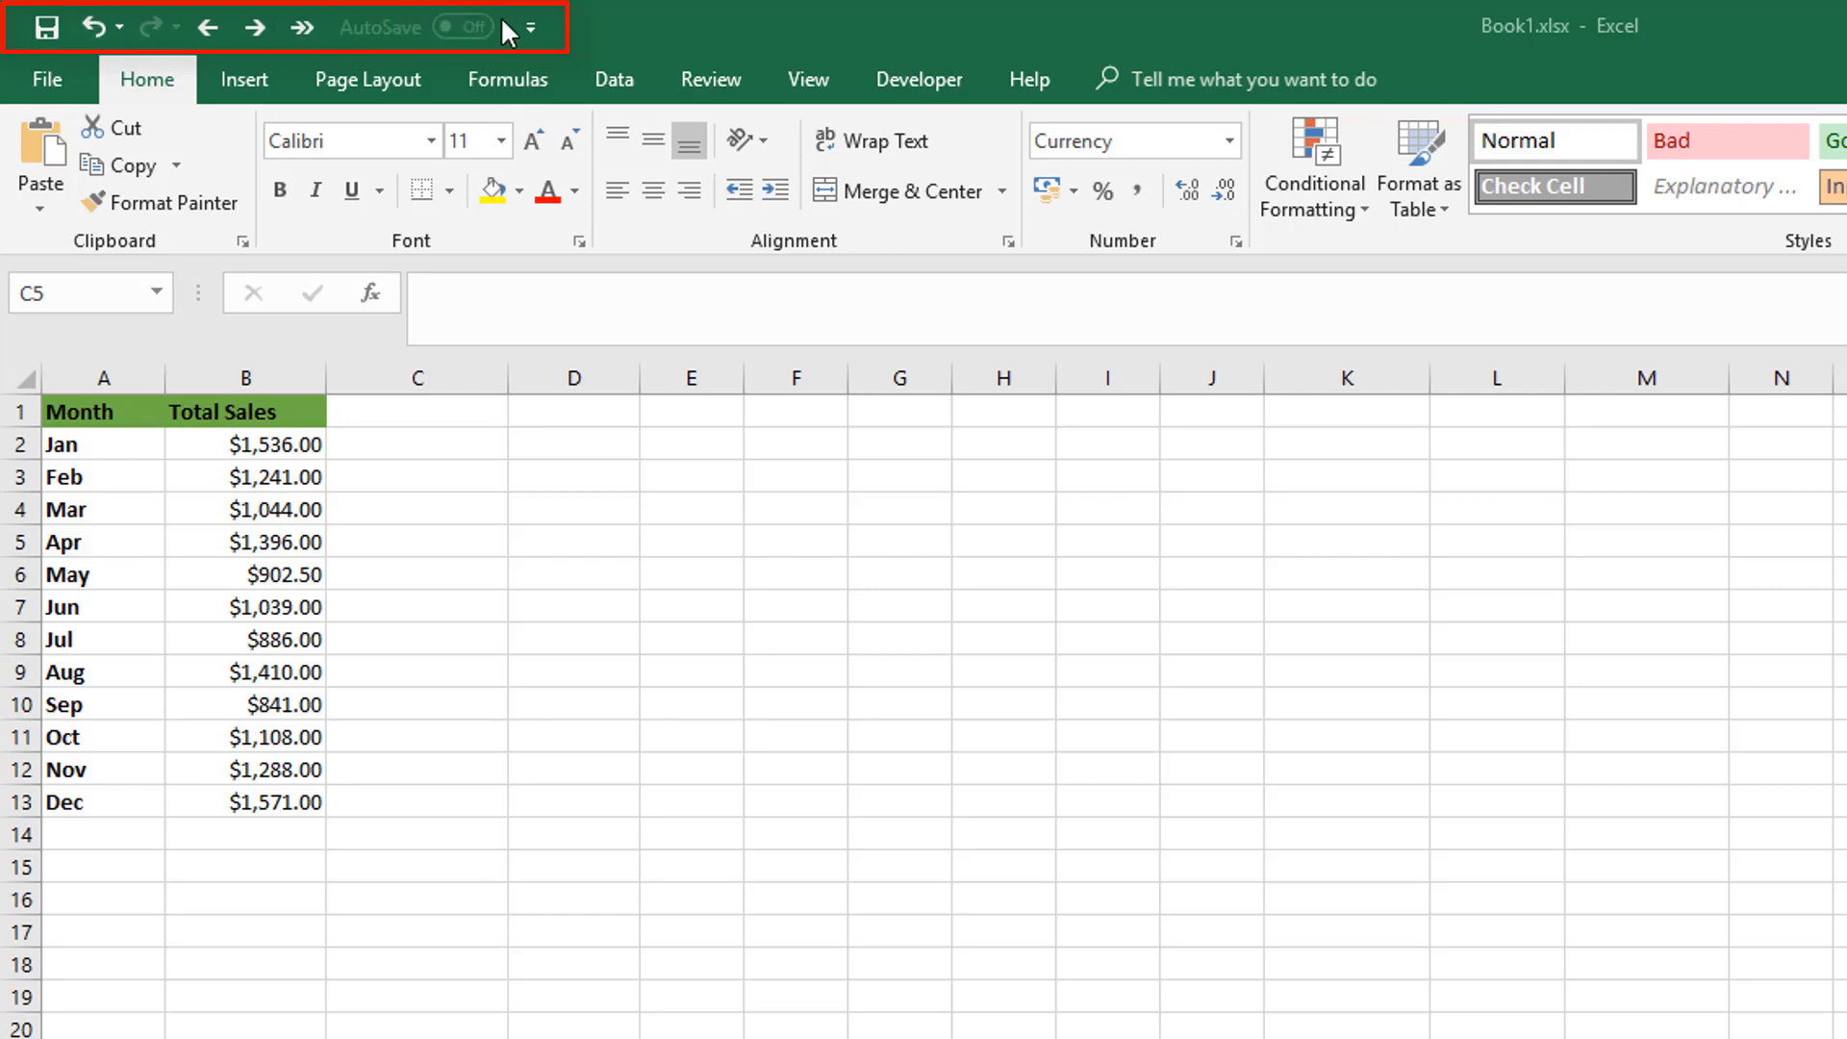
Add the New command to the Quick Access Toolbar and remove it again.
click(530, 27)
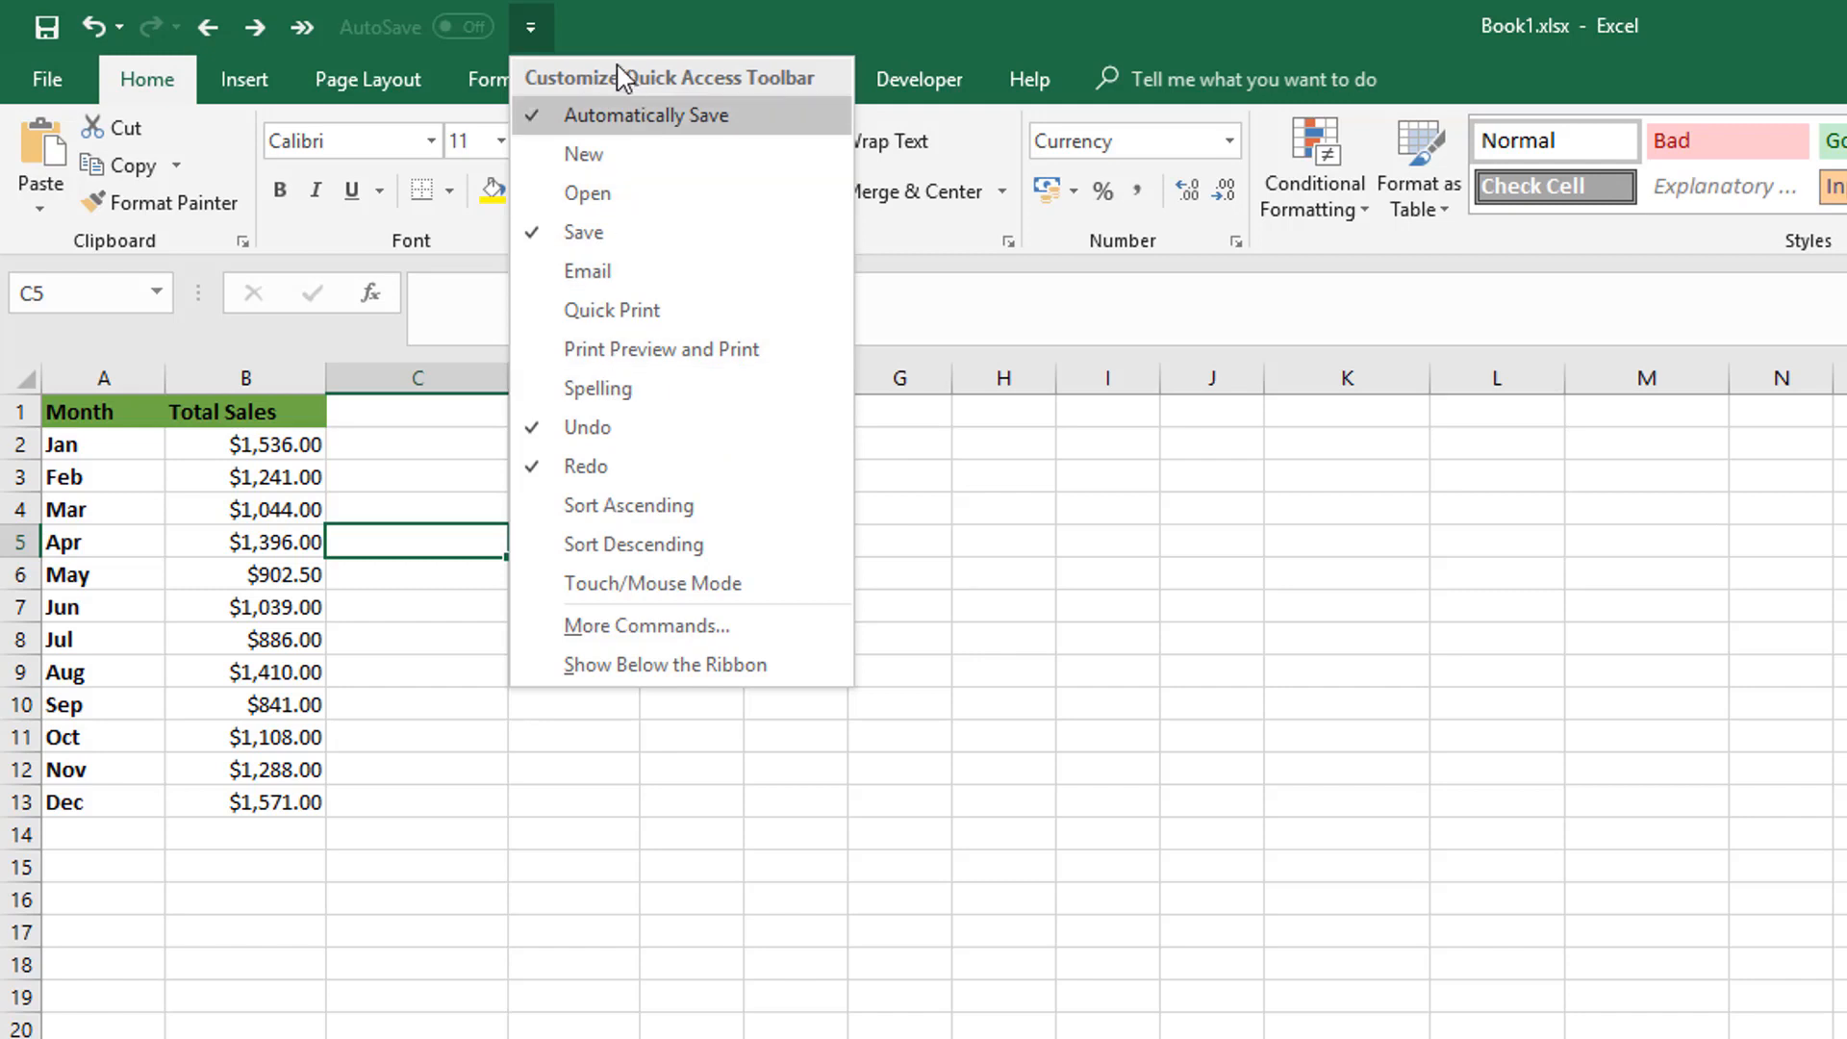
click(584, 157)
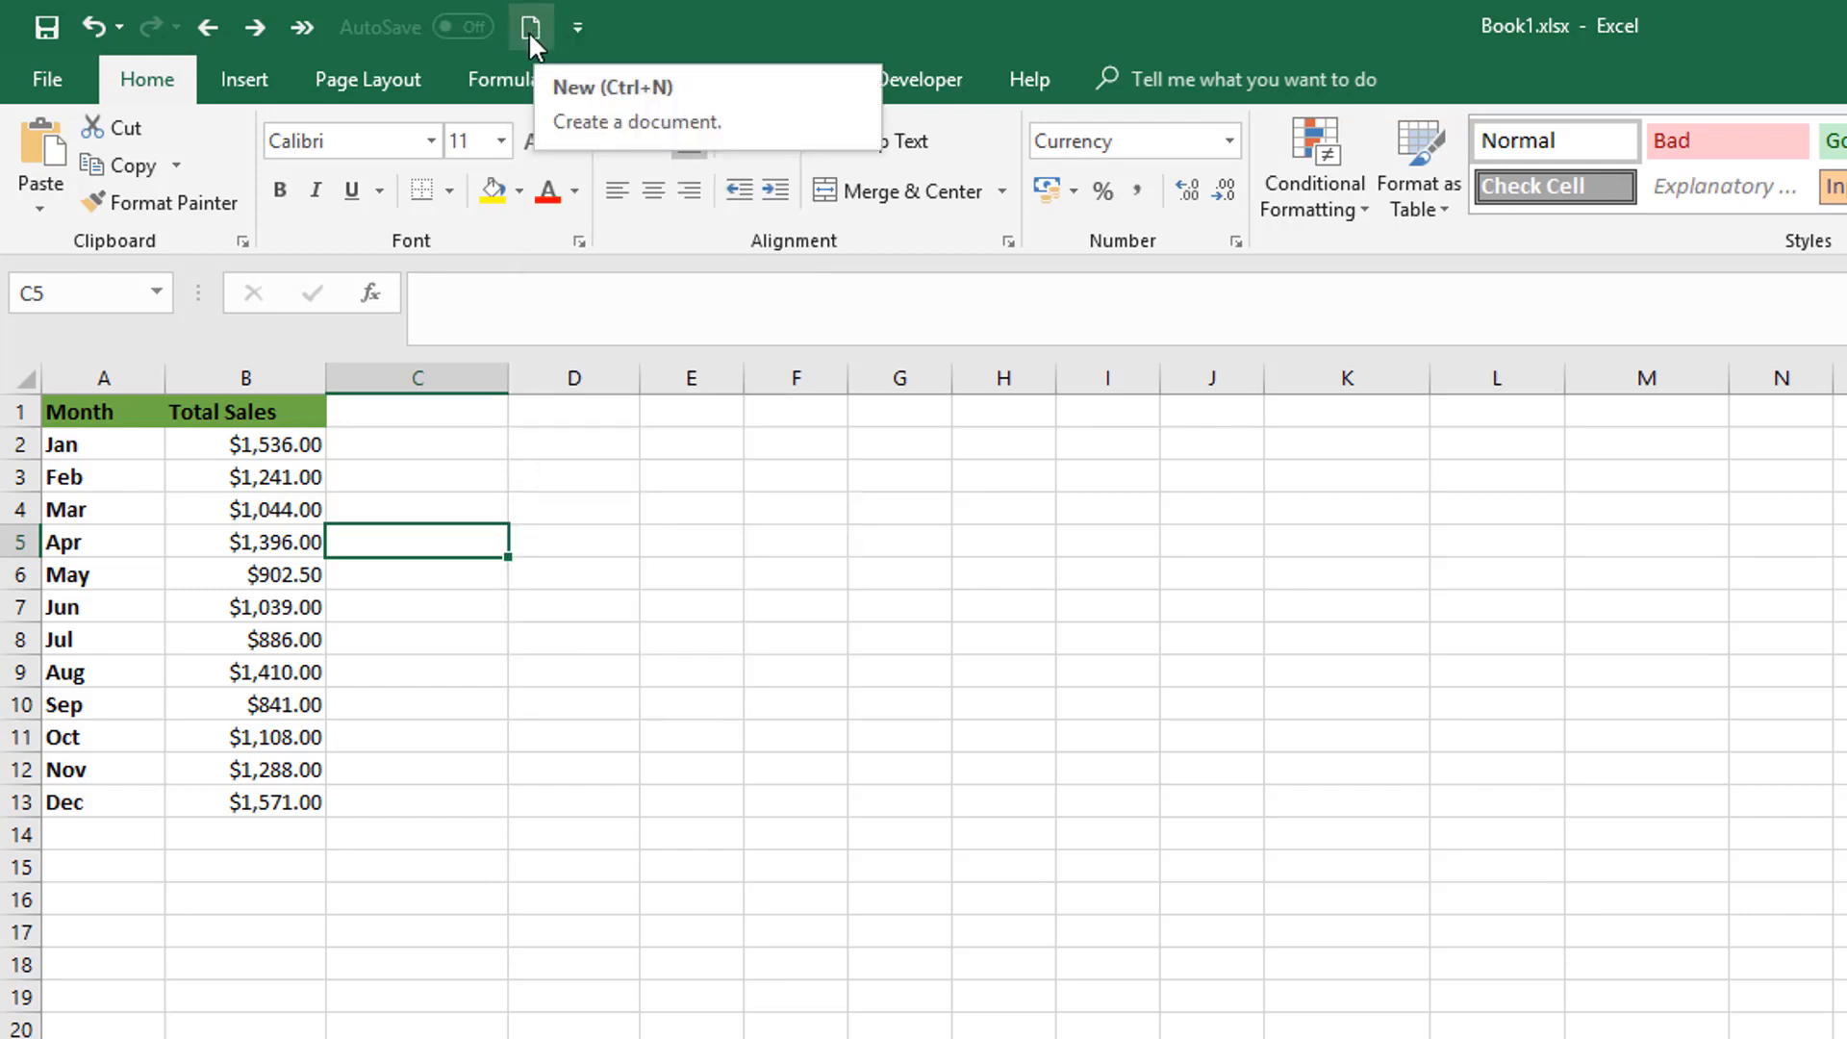
click(577, 27)
click(579, 154)
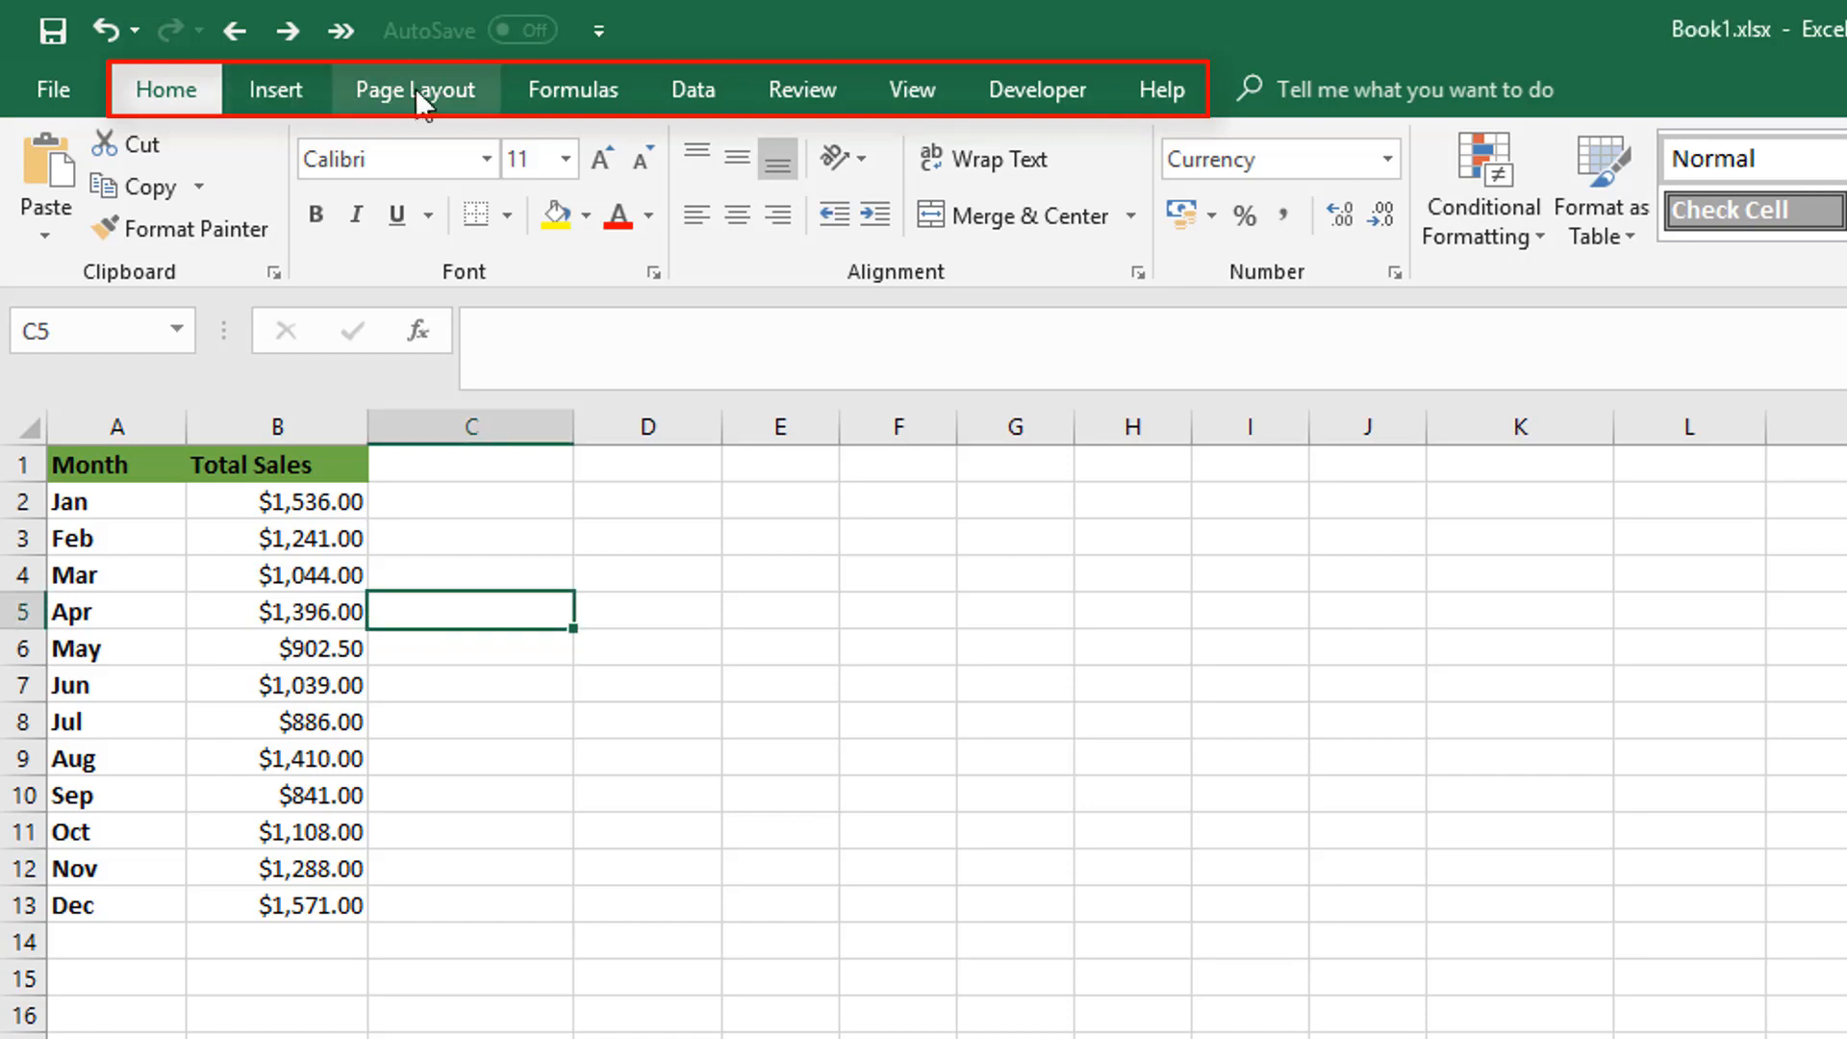
Look through the Insert, Page Layout, Formulas and Data command groups on the ribbon.
click(279, 89)
click(385, 88)
click(570, 90)
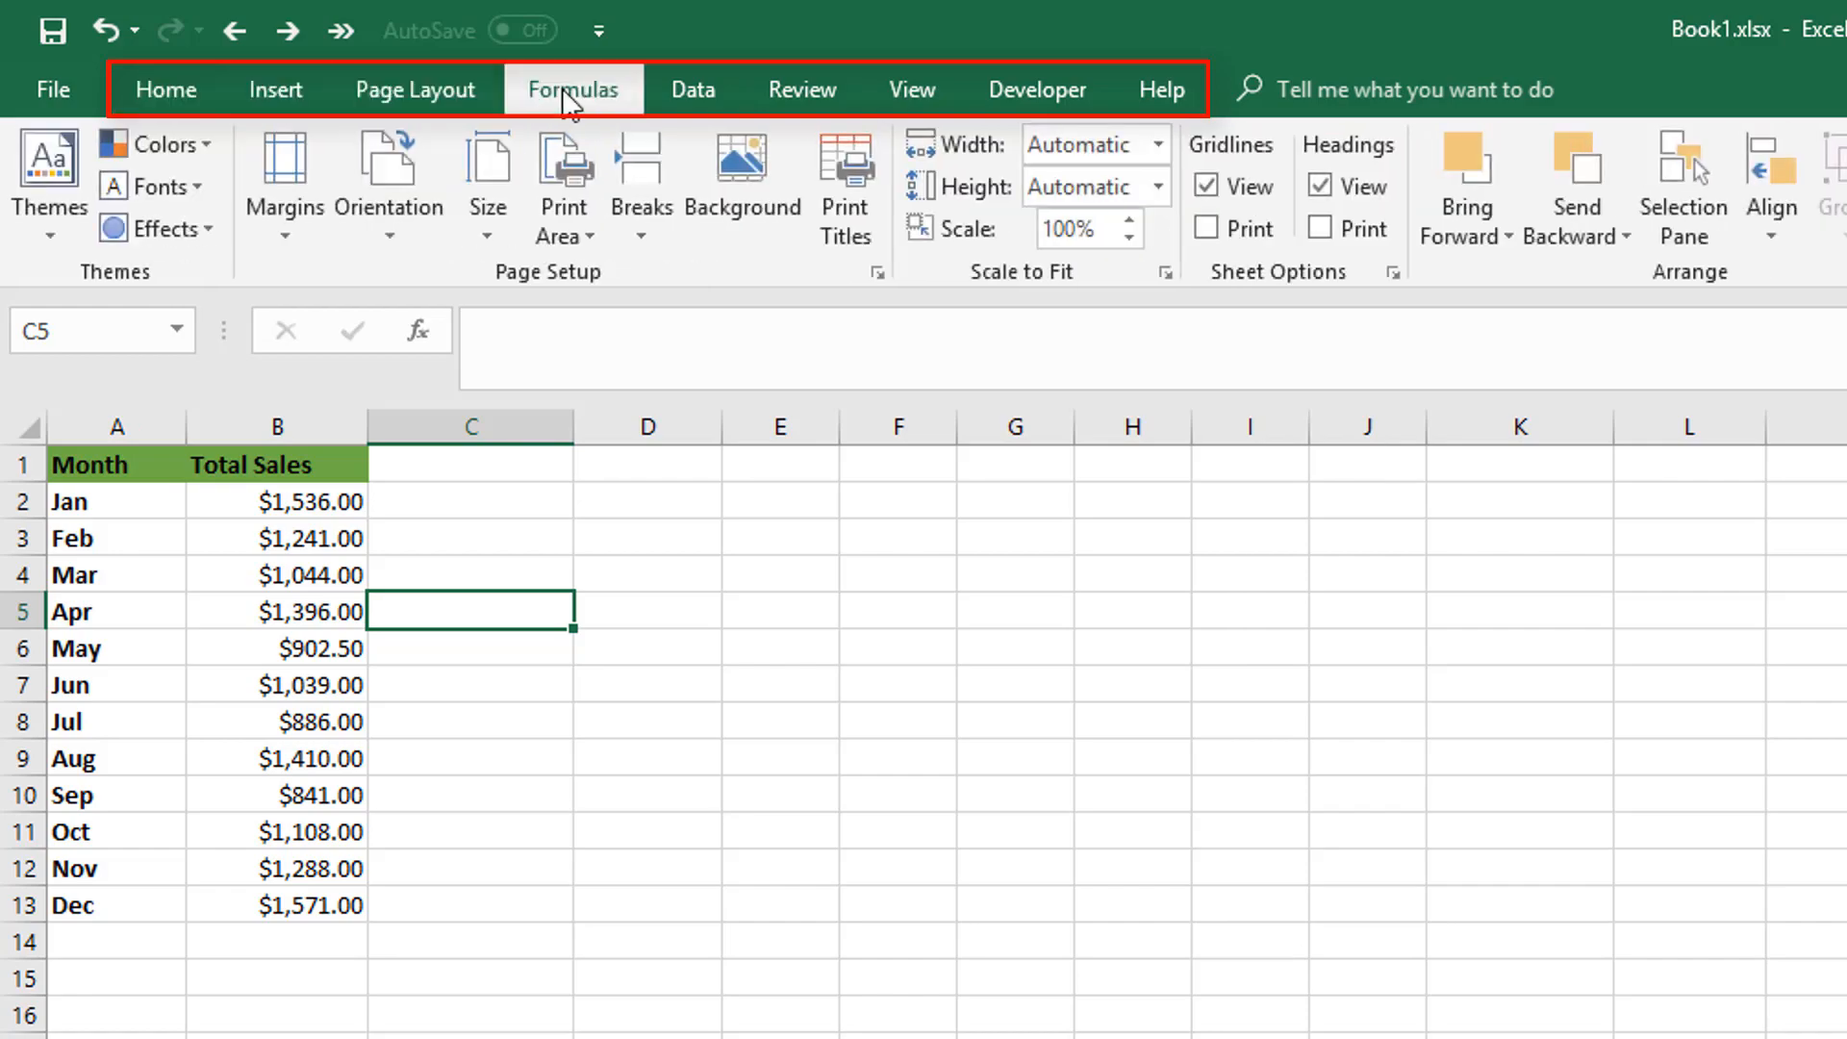
click(682, 85)
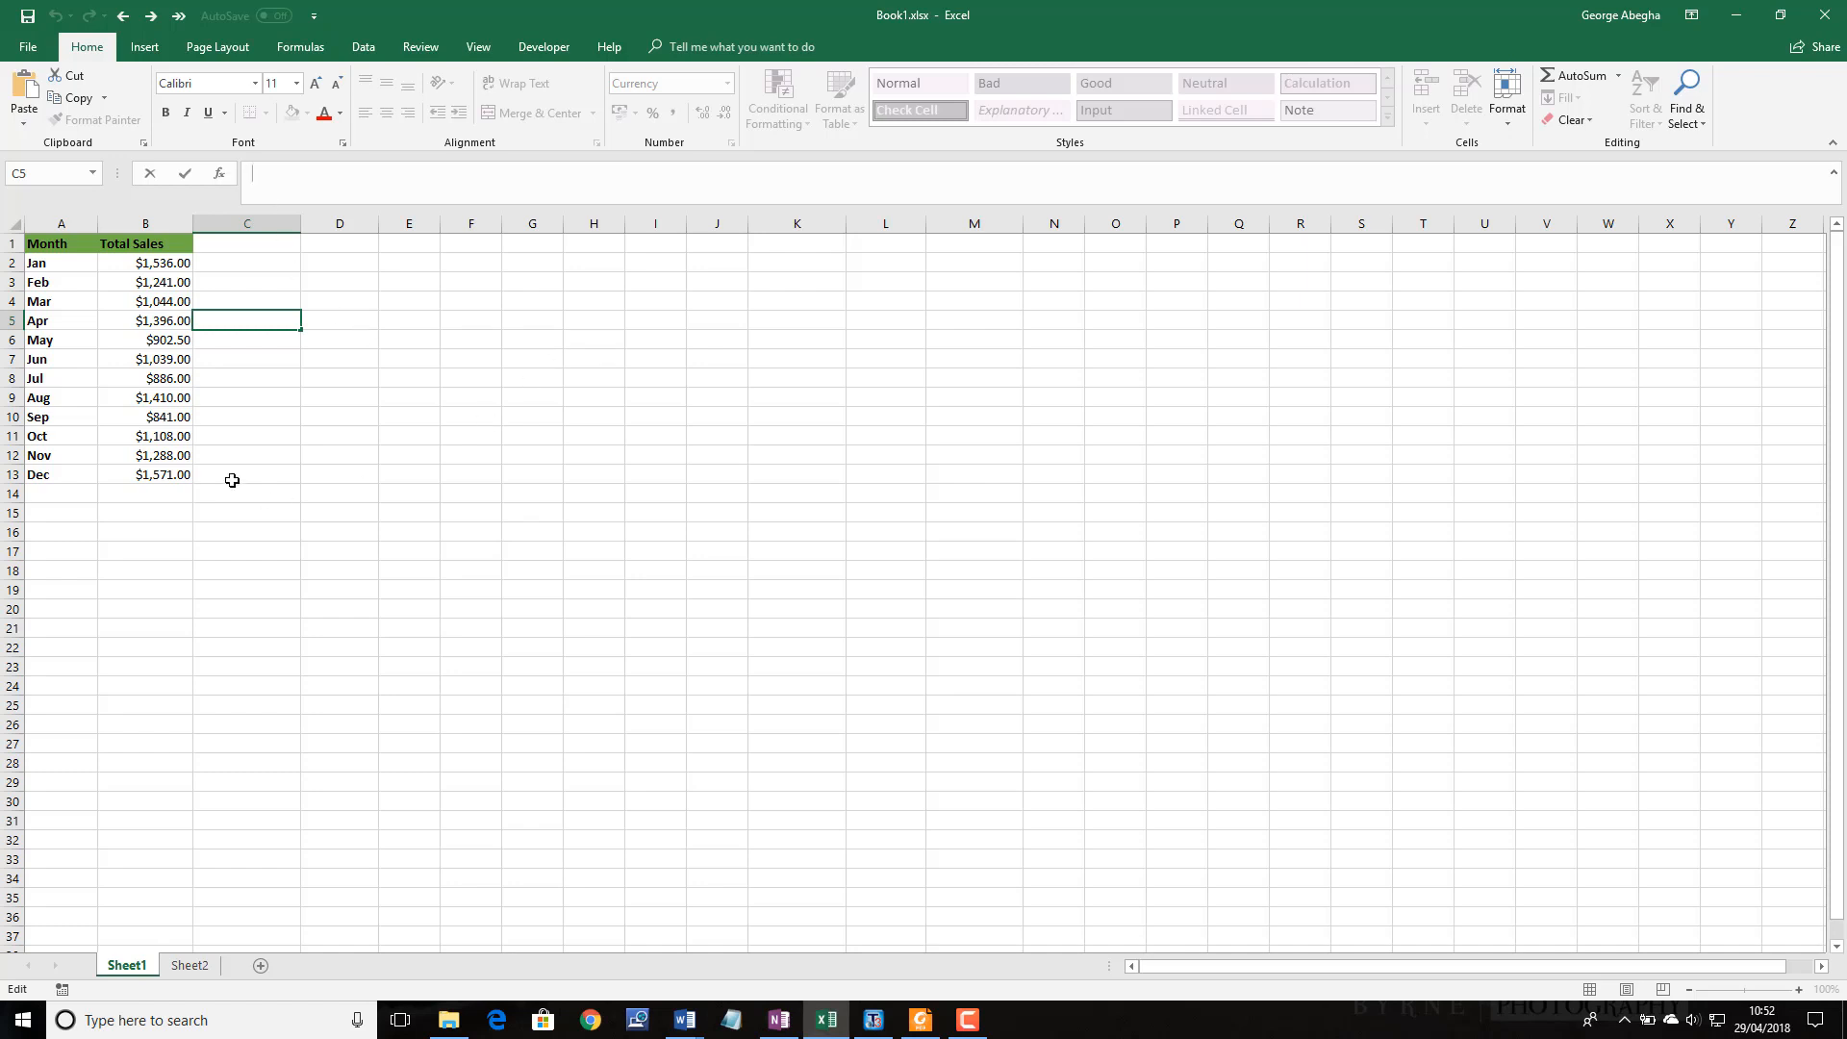
Try to replace the January total's formula in B2 with a reference to C2, and cancel the edit.
click(160, 268)
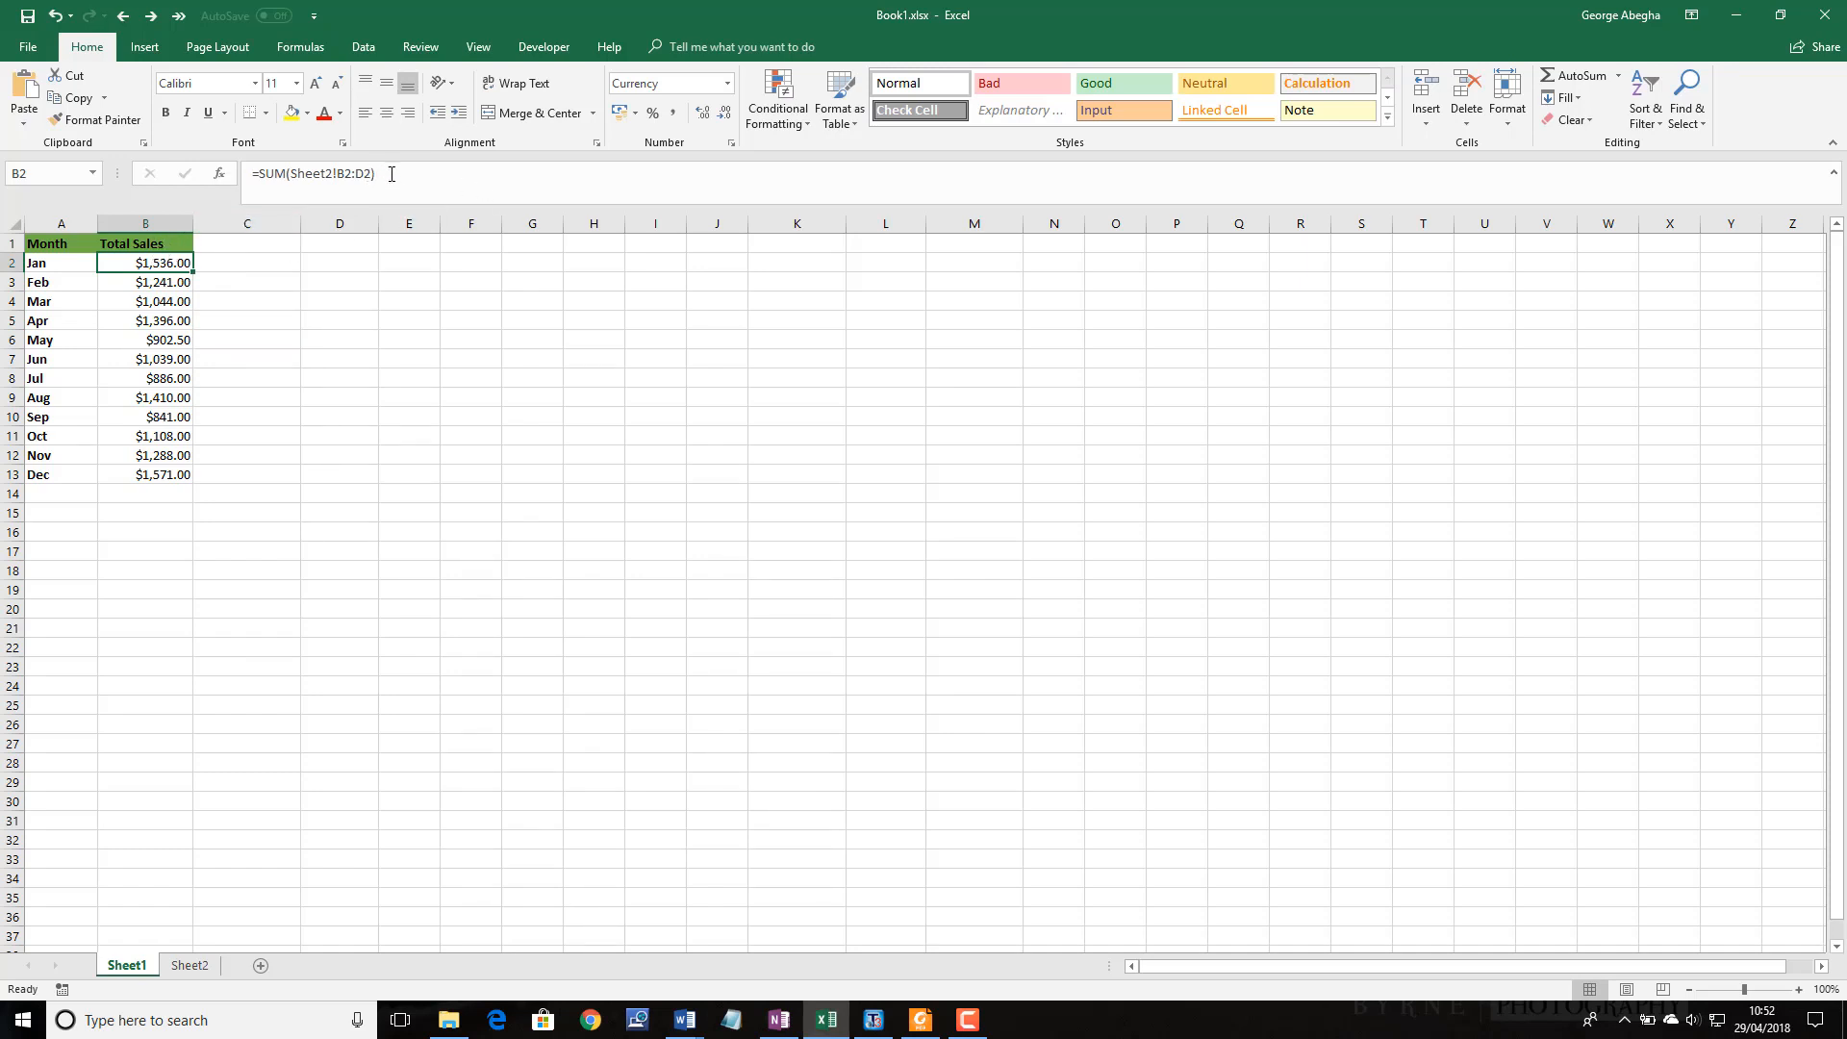
drag(375, 174, 250, 181)
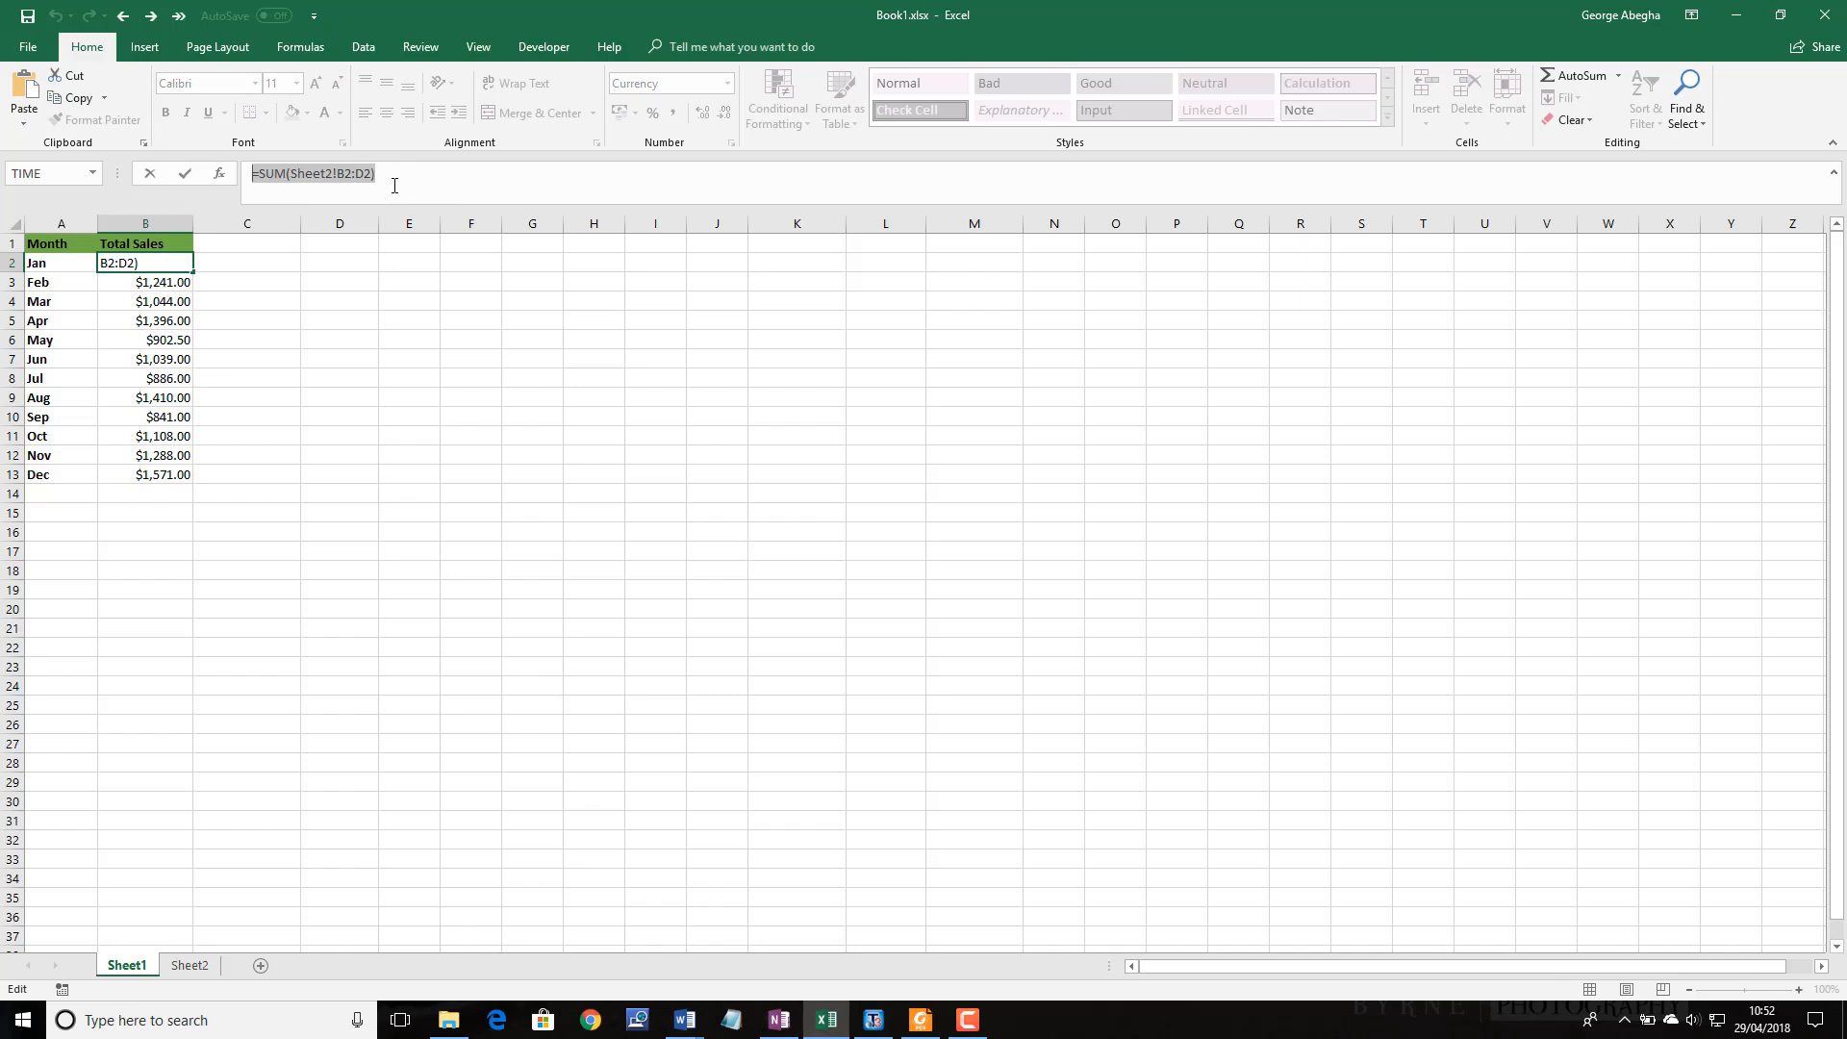
text(=)
click(227, 262)
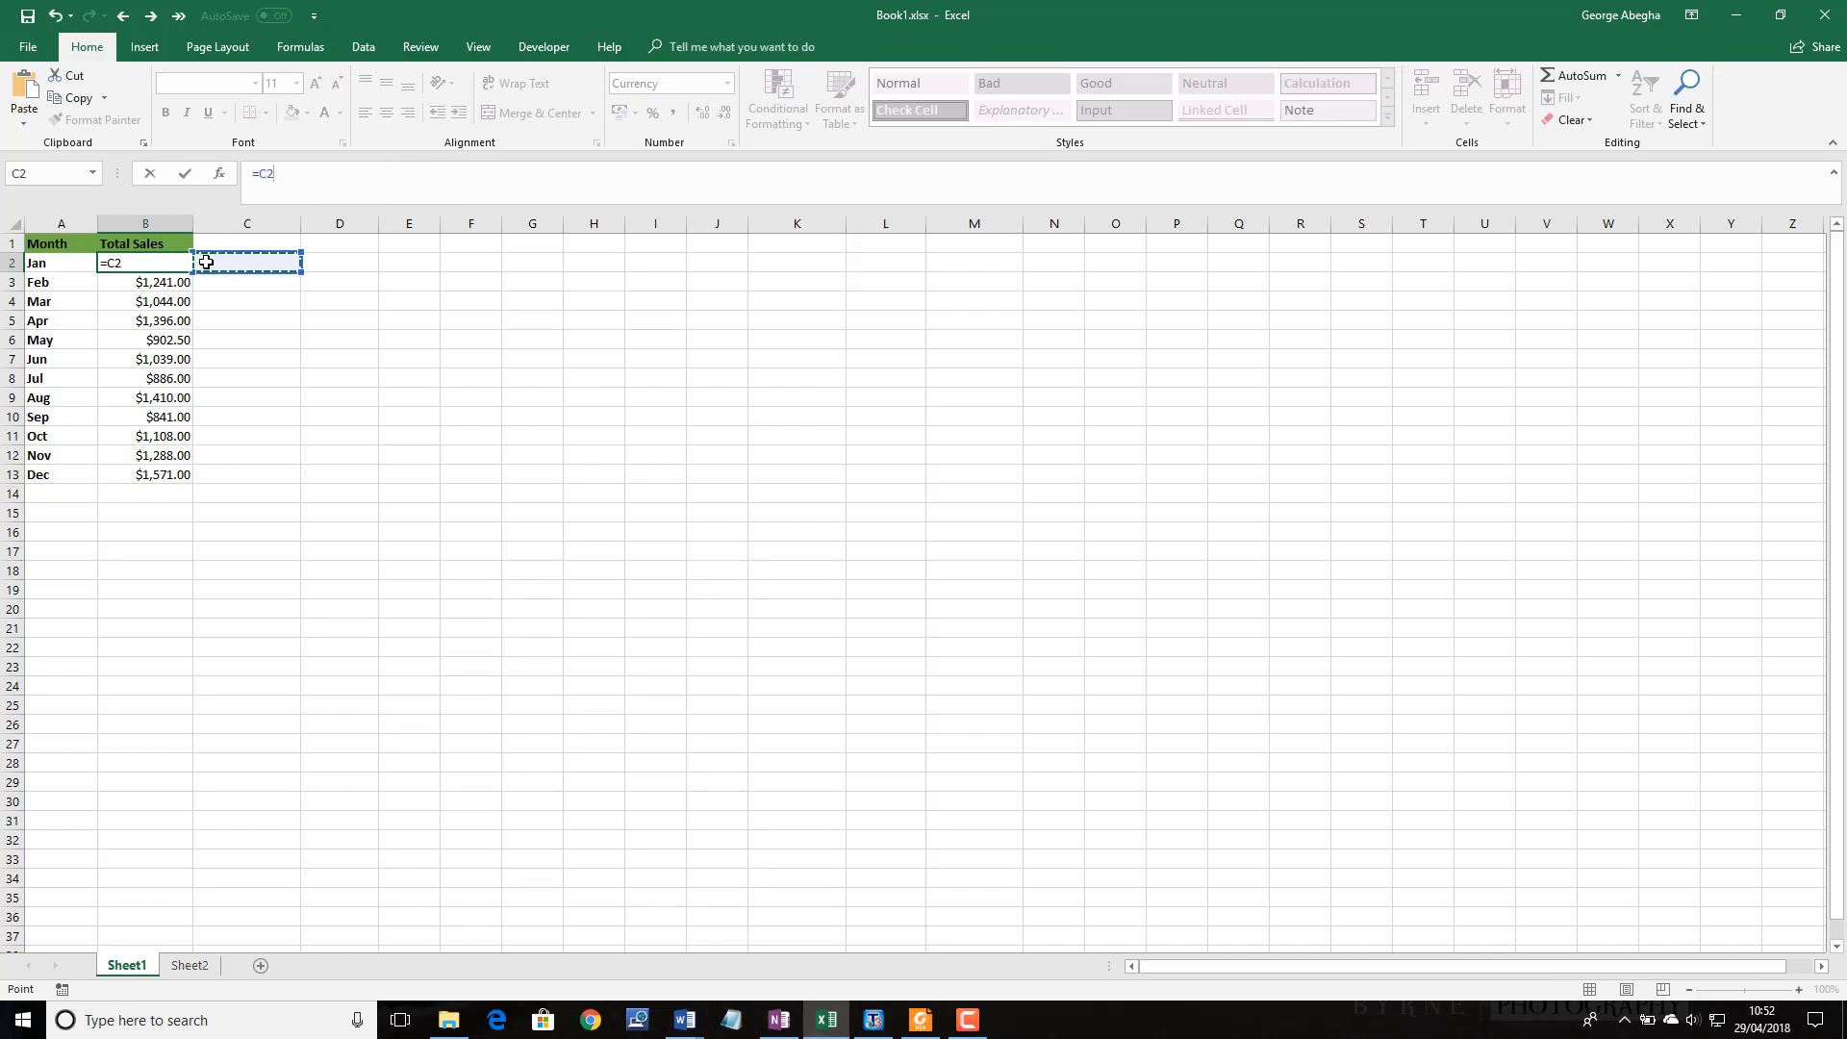
key(Escape)
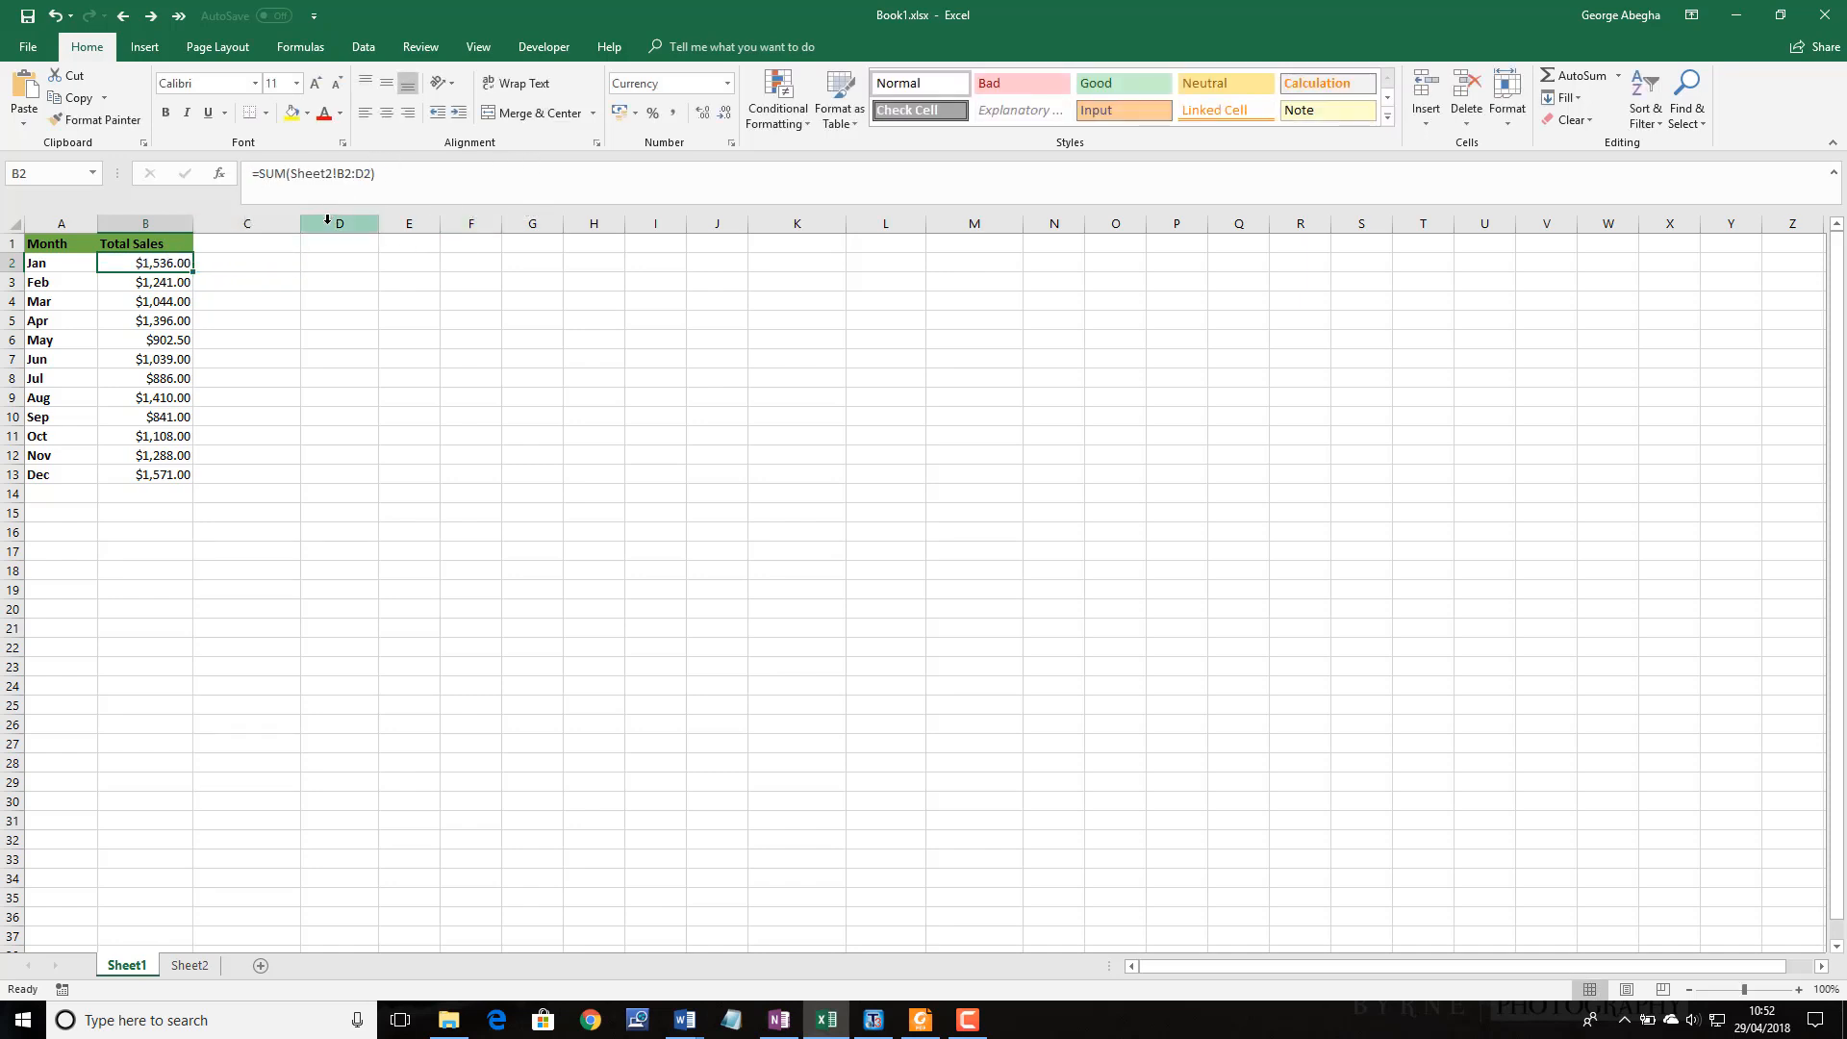
Enter 400 in cell D2.
click(356, 261)
click(303, 176)
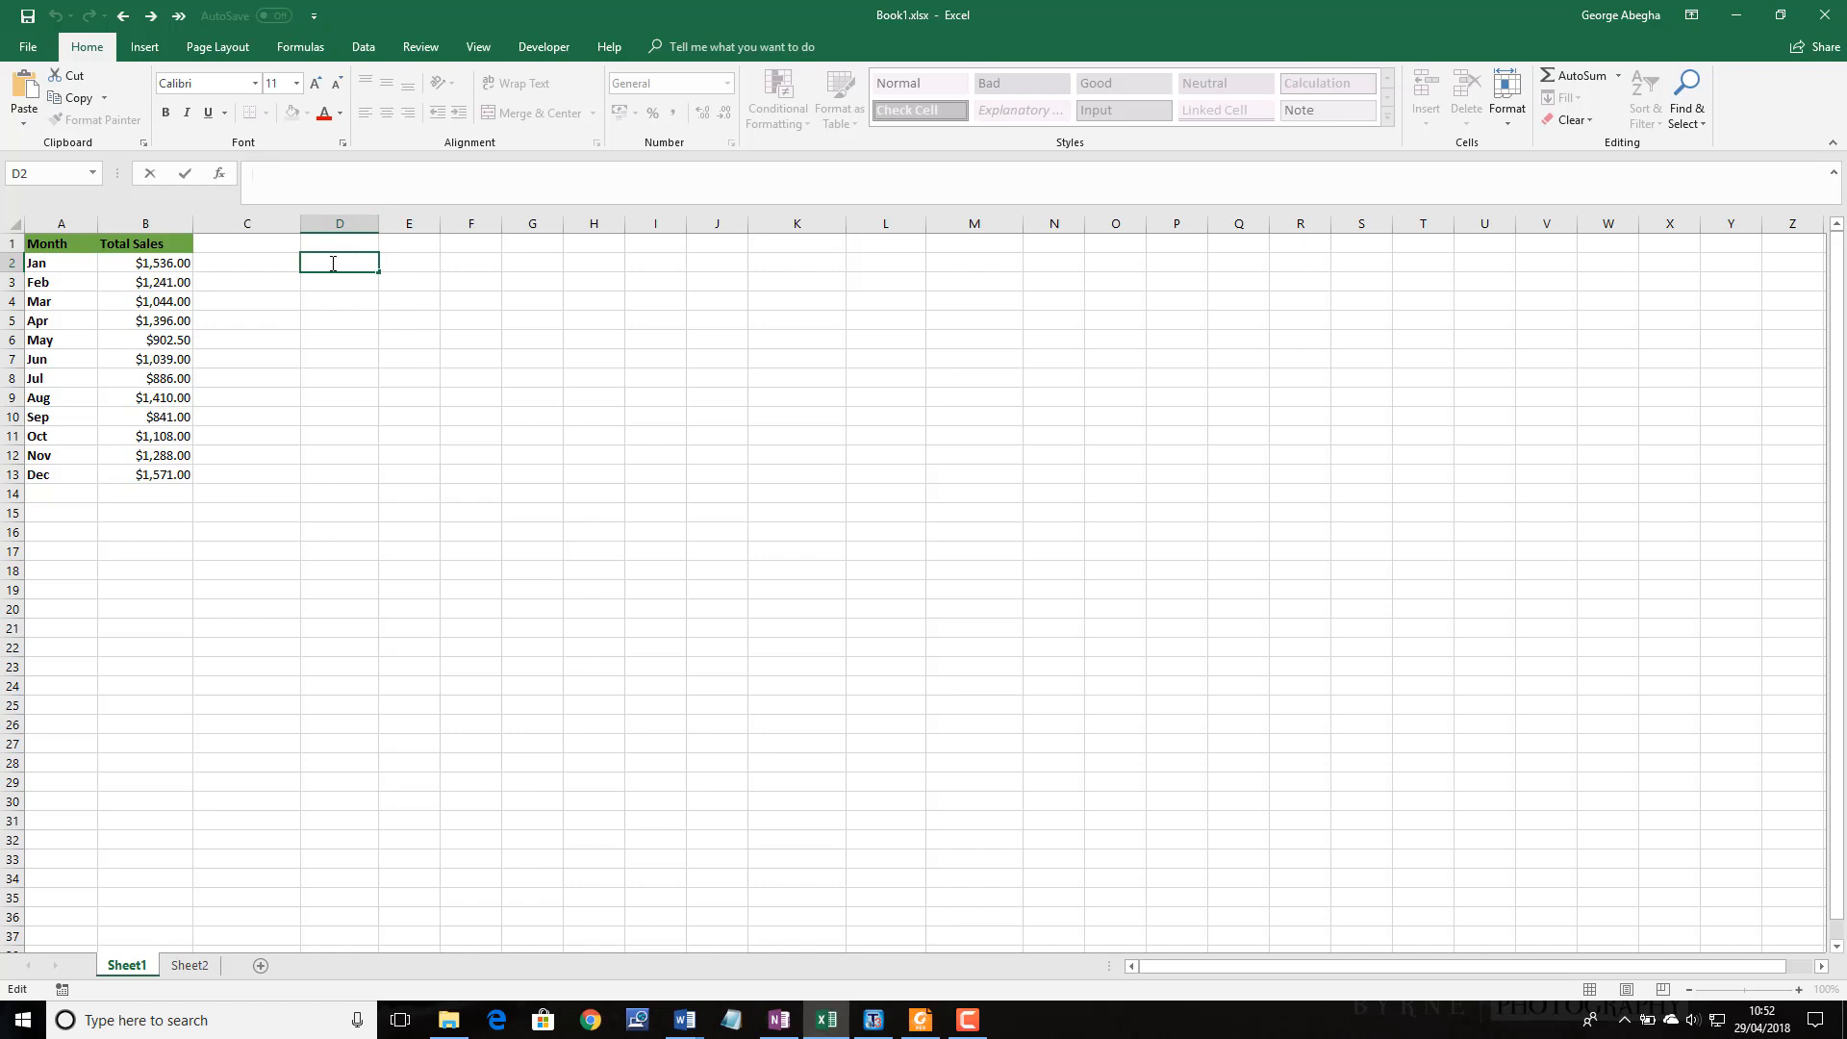
text(400)
click(412, 265)
Turn the entry in D2 into the formula =SUM(400,200).
click(350, 263)
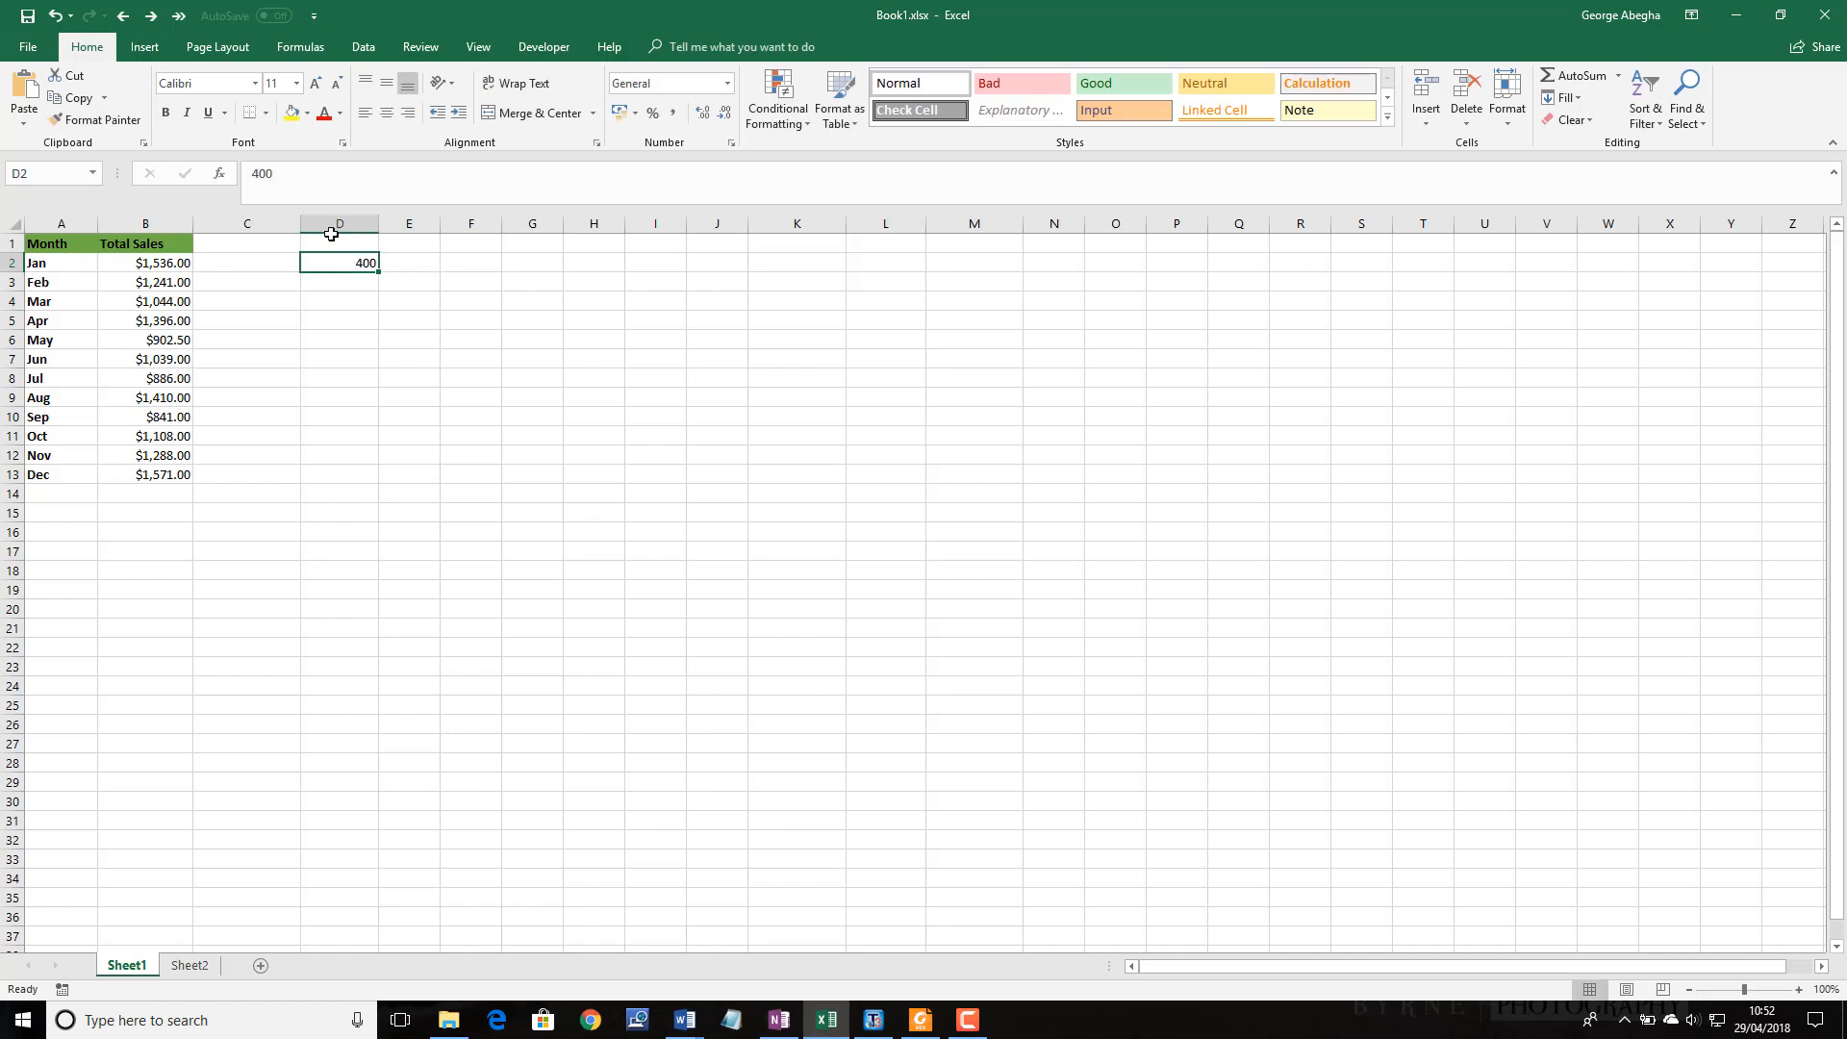
click(253, 173)
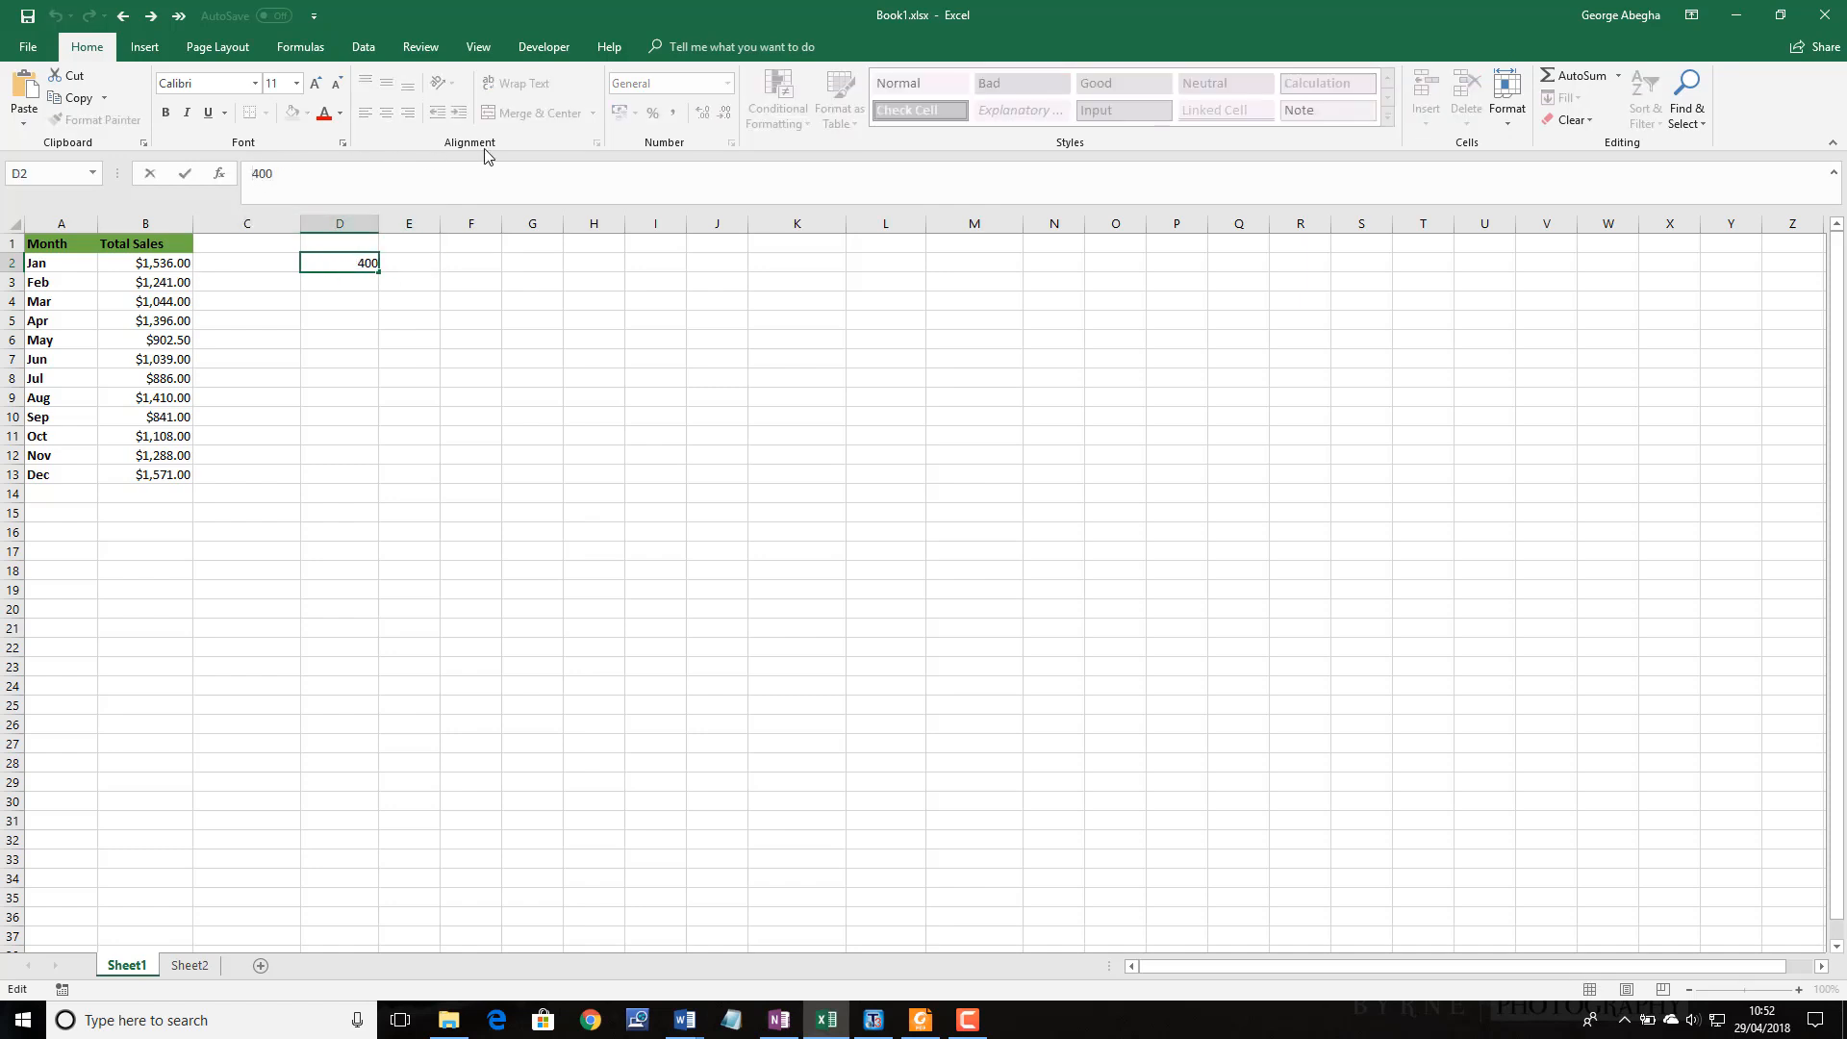
text(=)
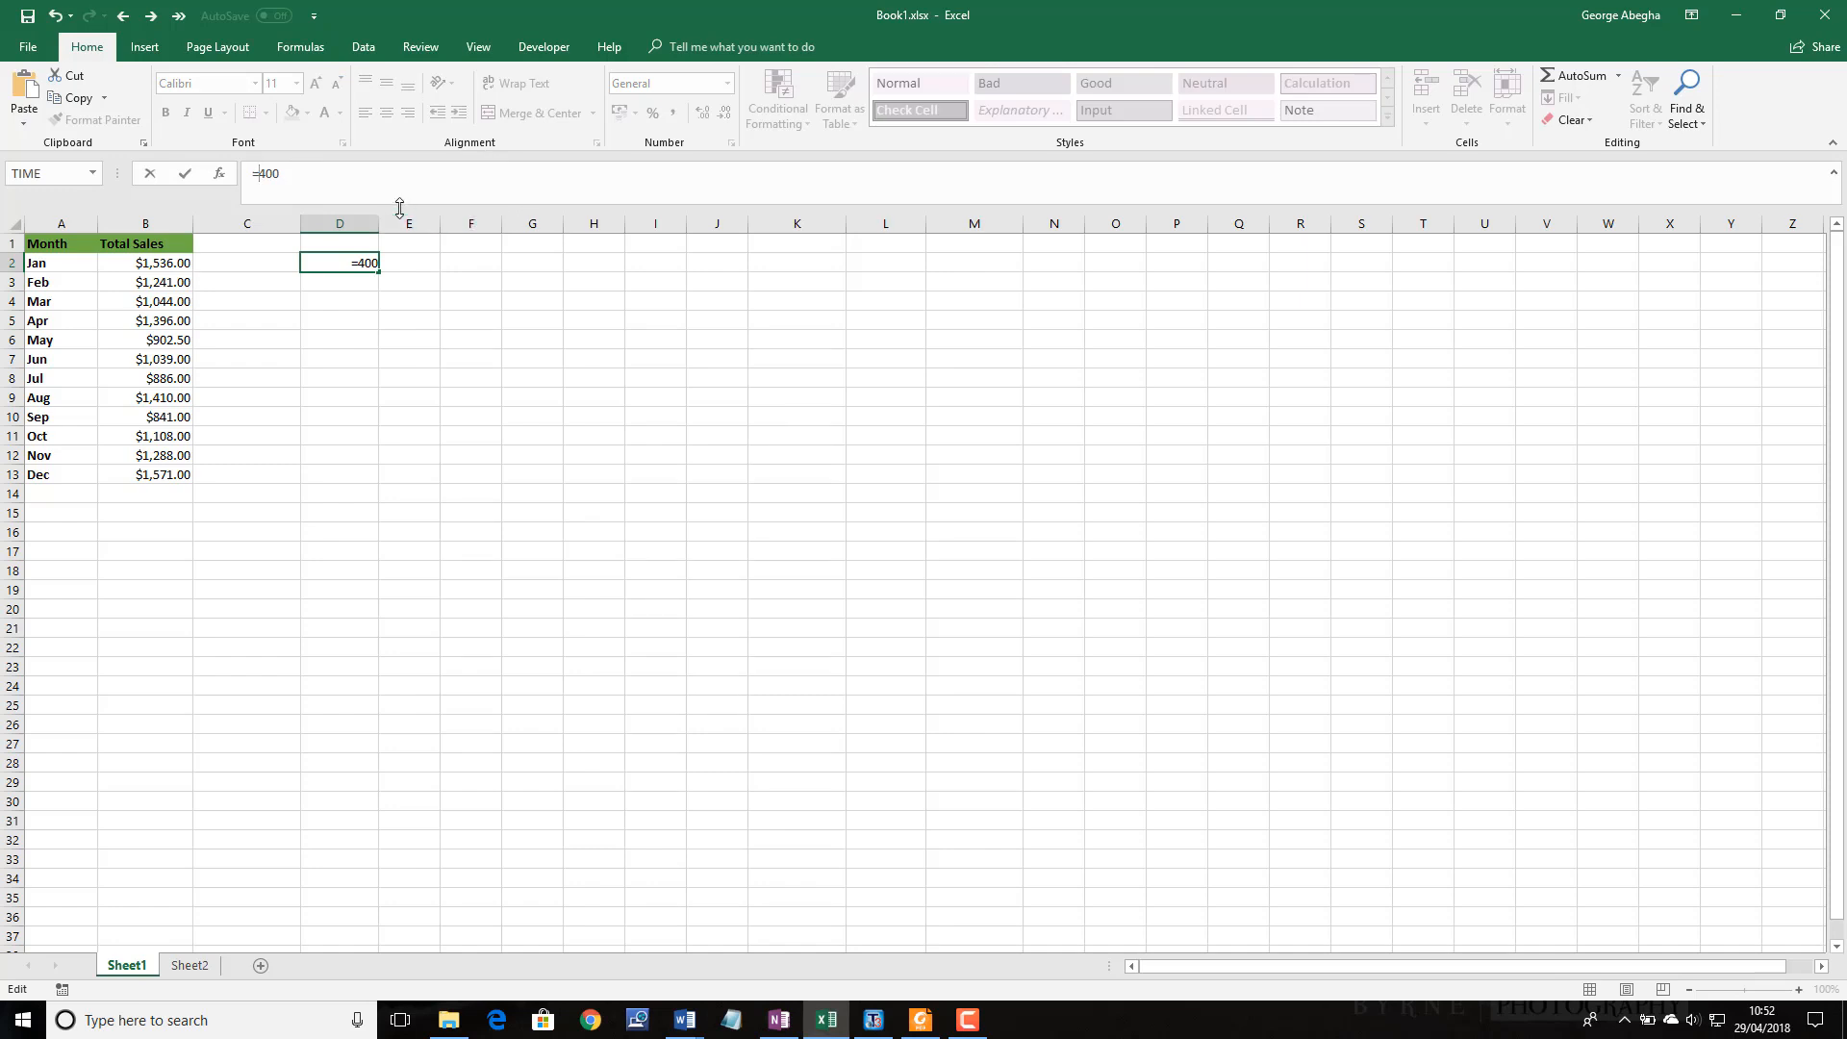
text(SUM)
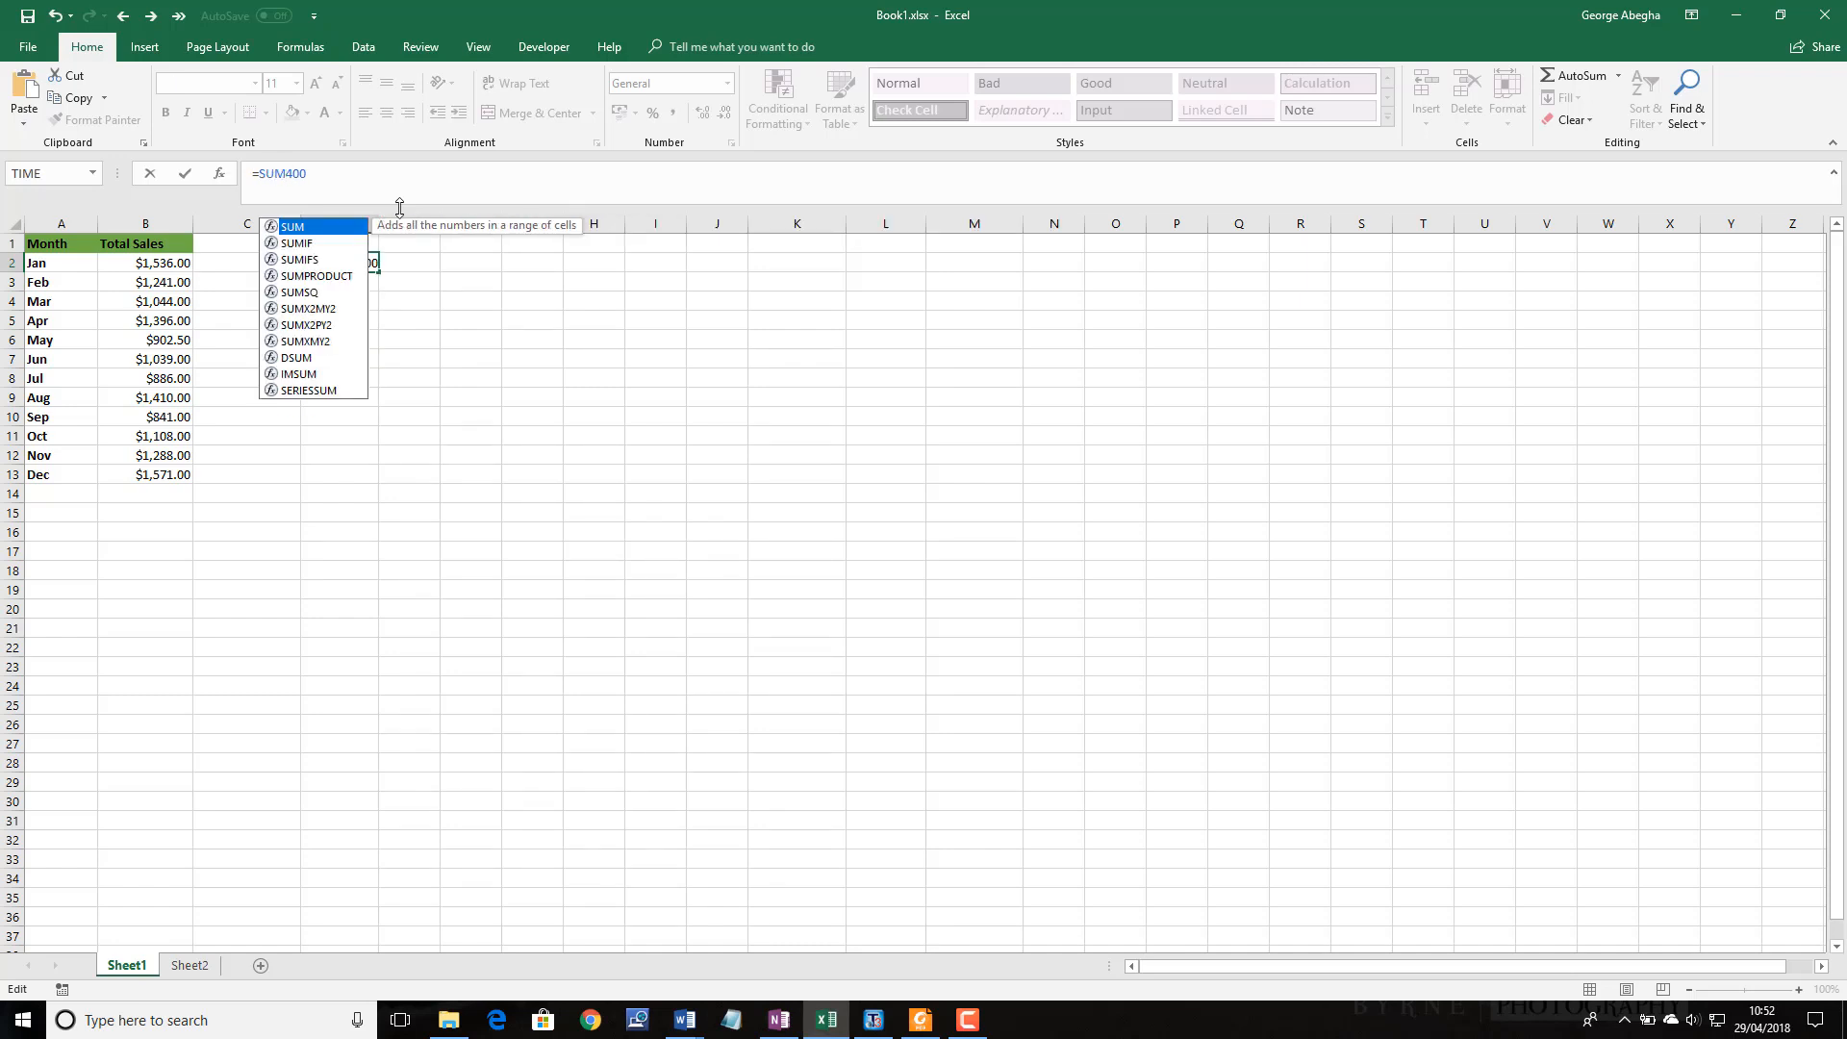
text((400)
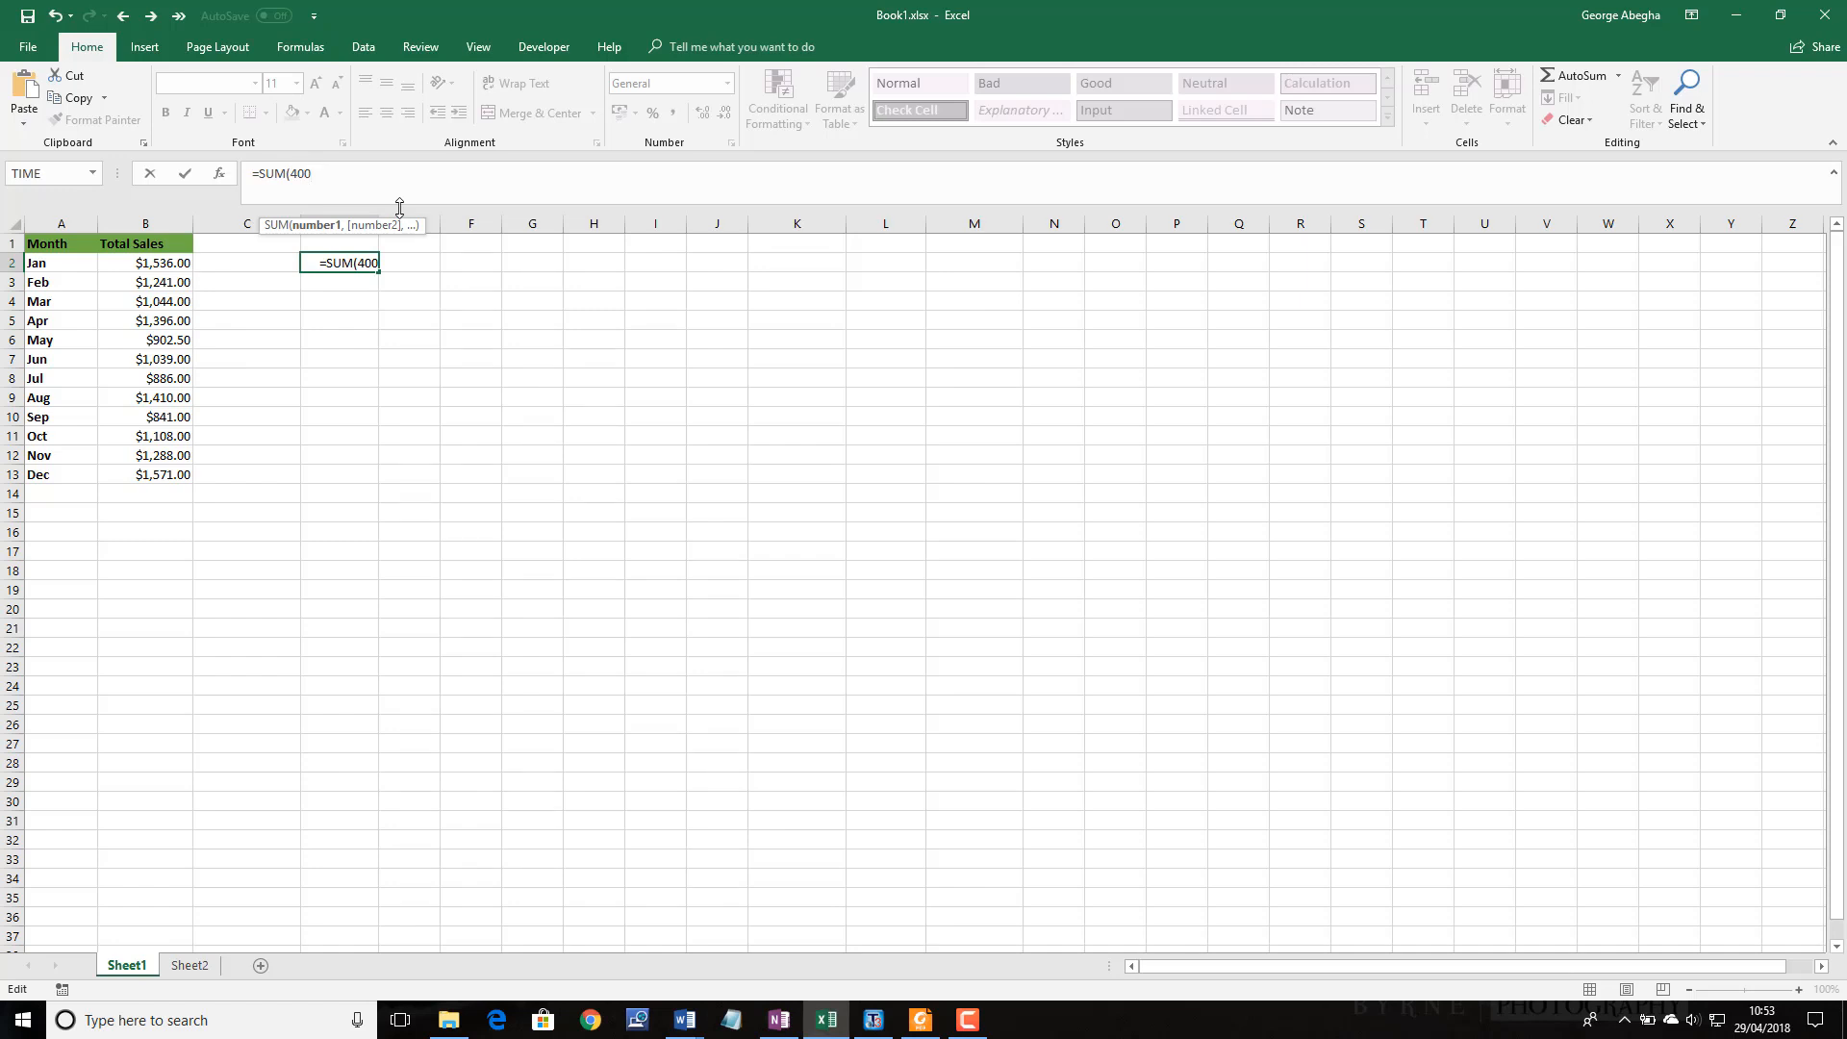
text(,)
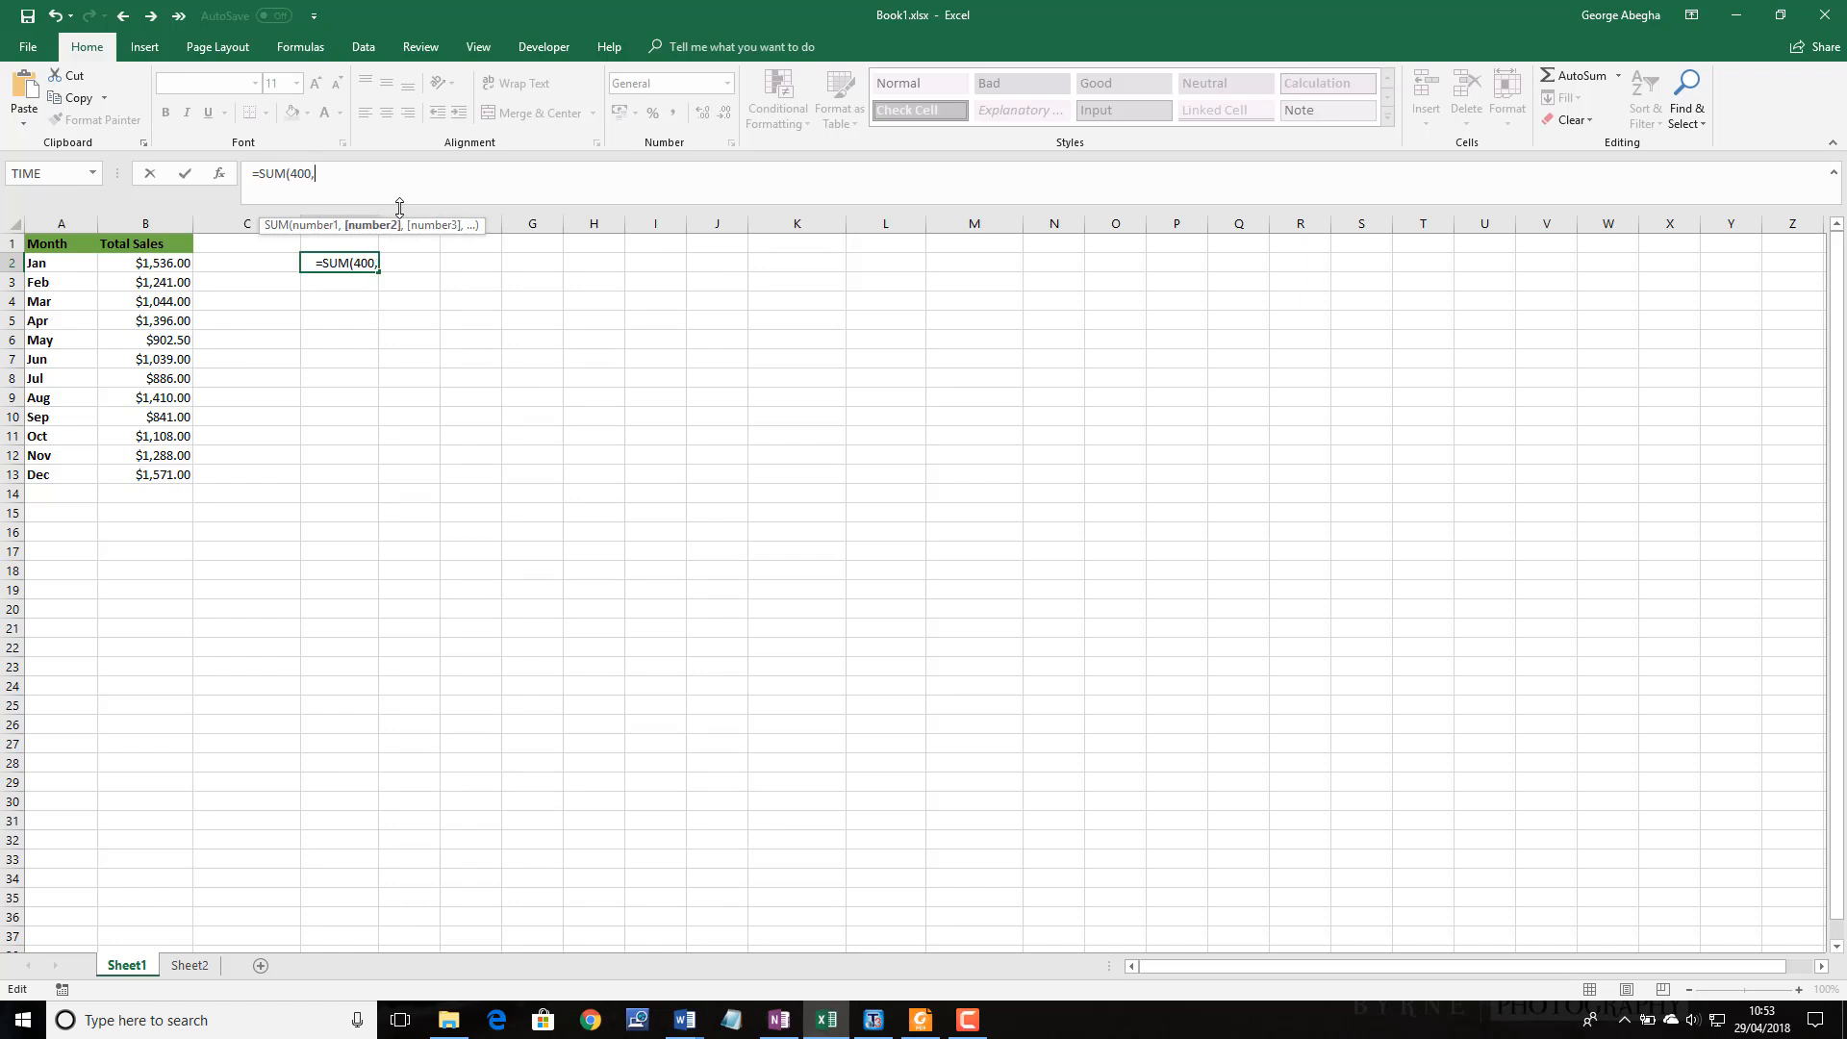
text(200))
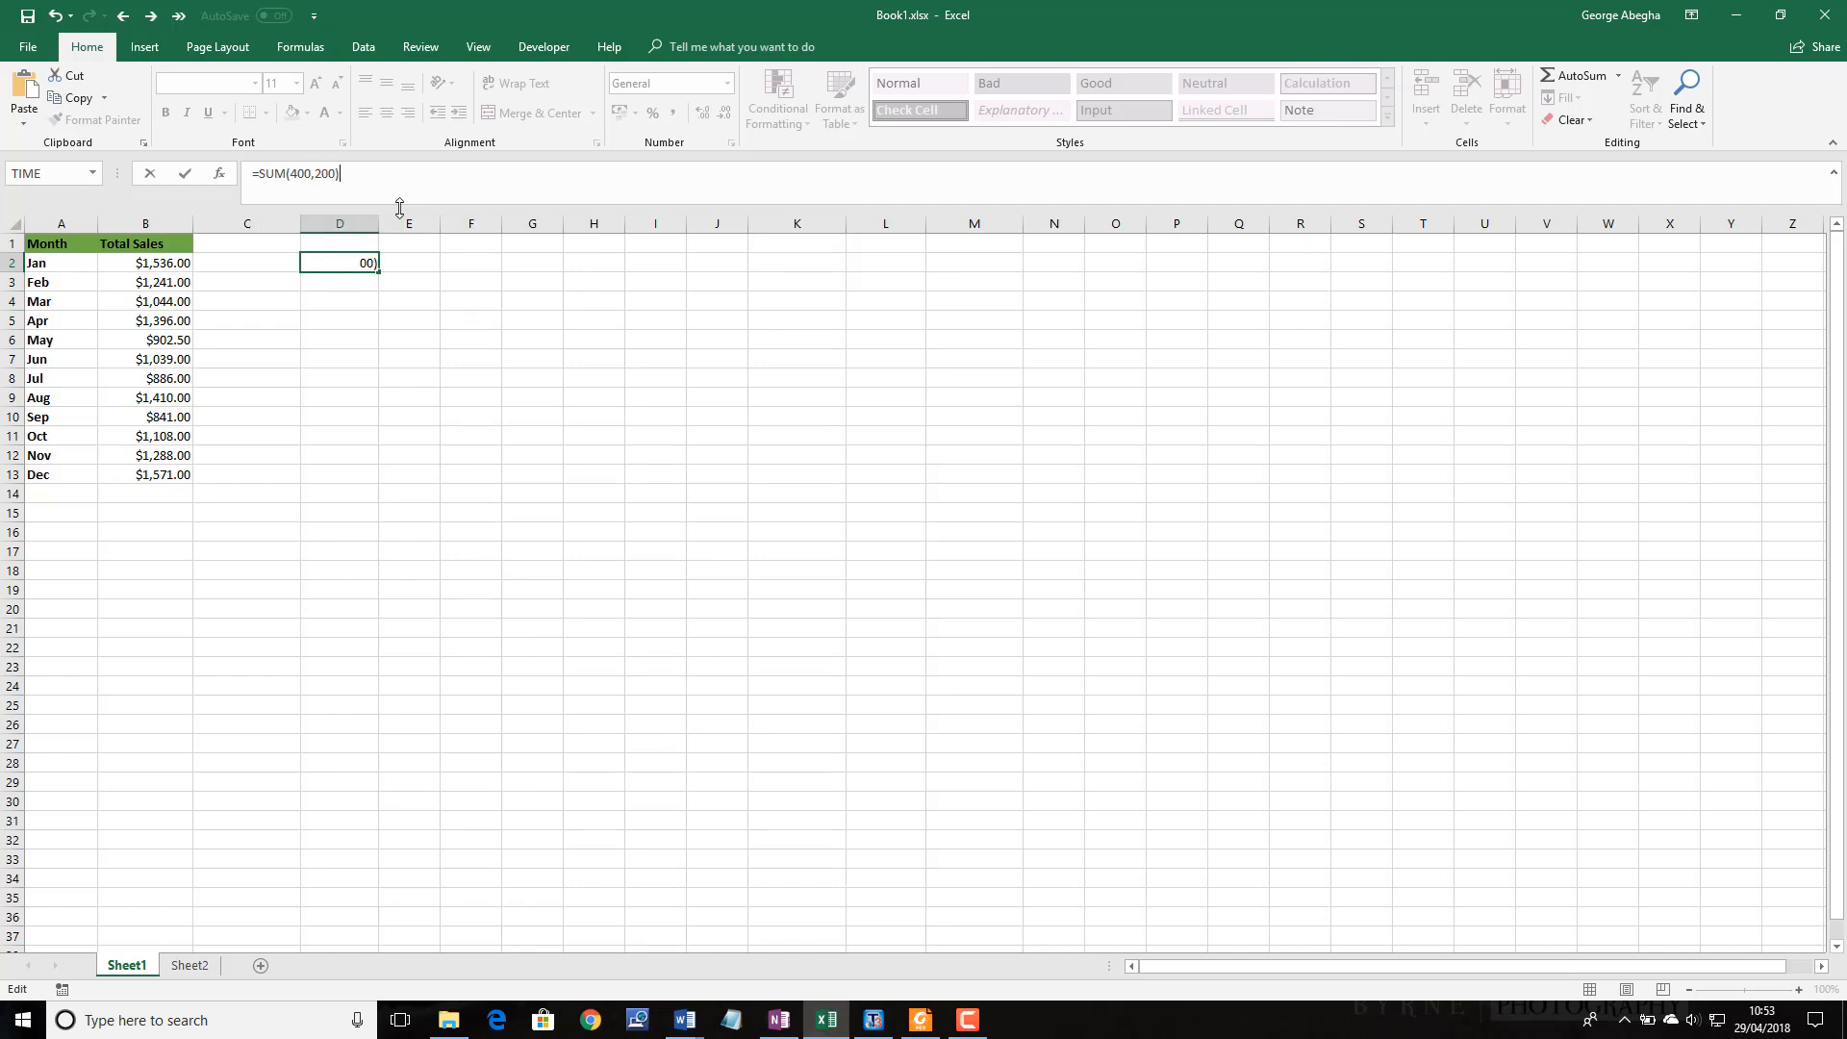
click(186, 175)
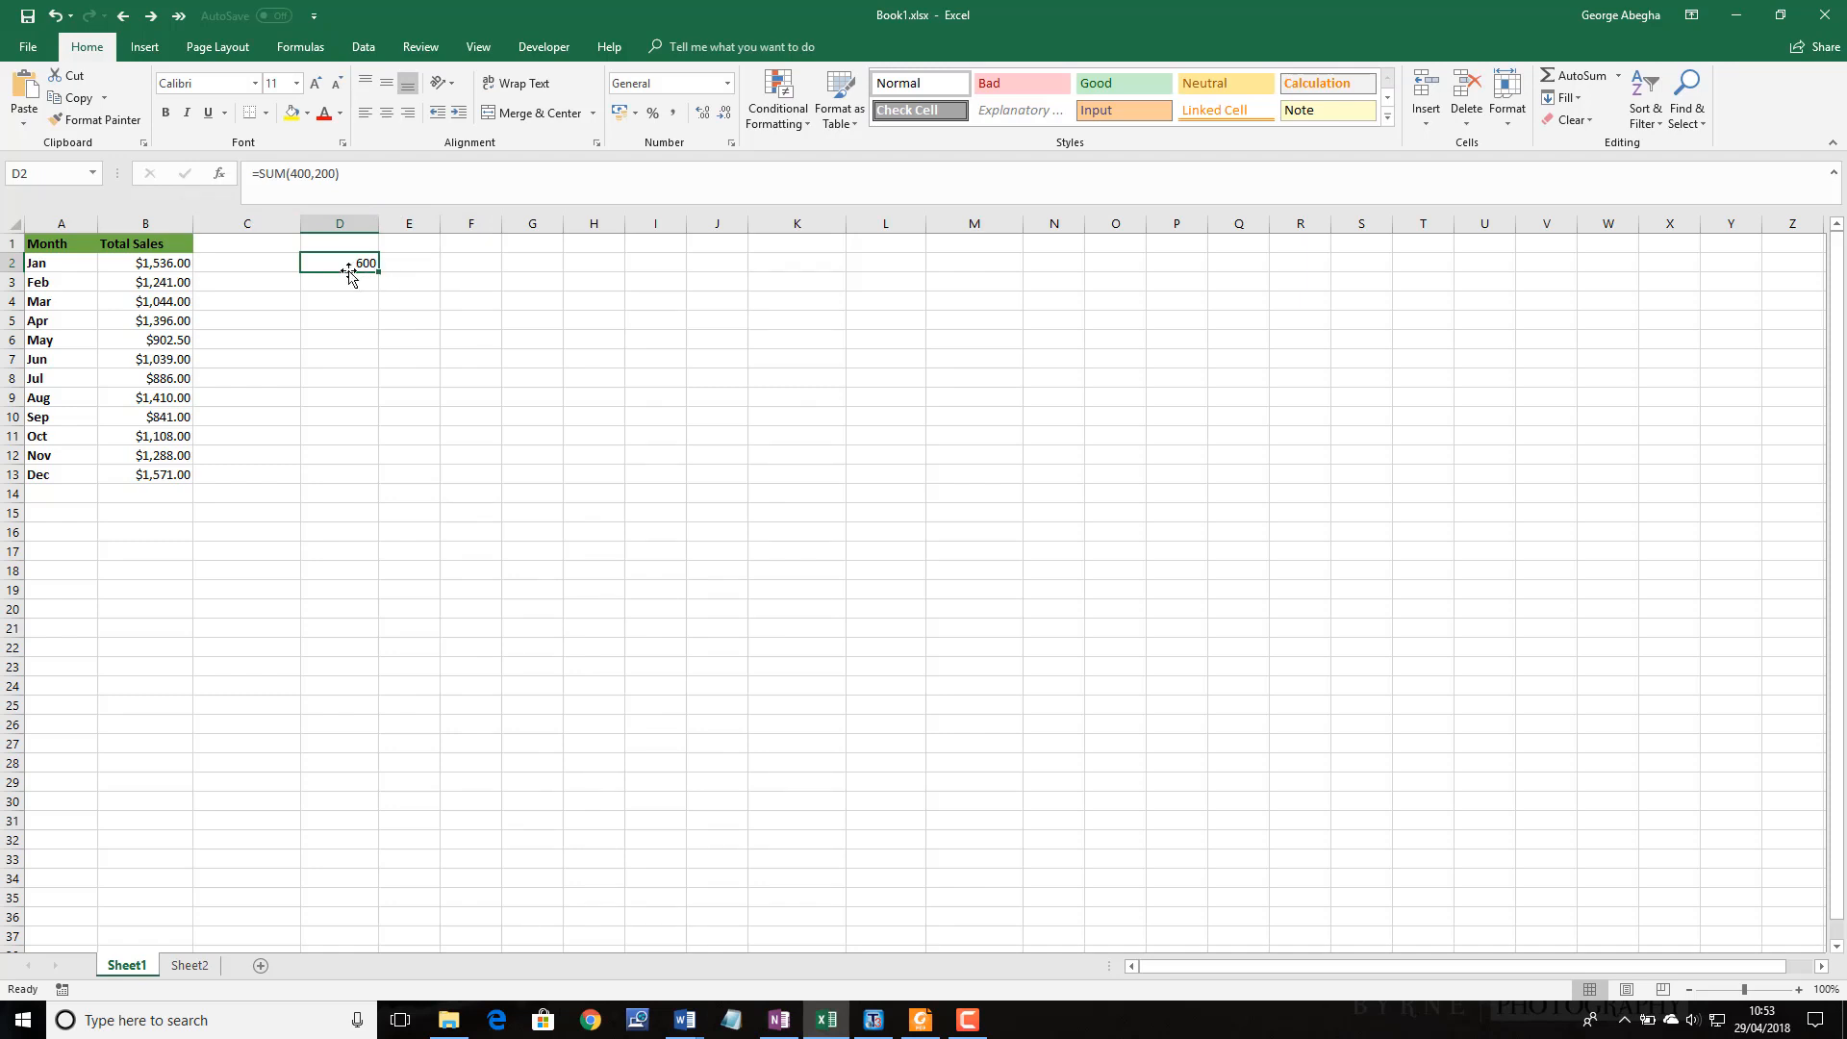
Open the formula in D2 for editing and cancel the edit.
click(359, 173)
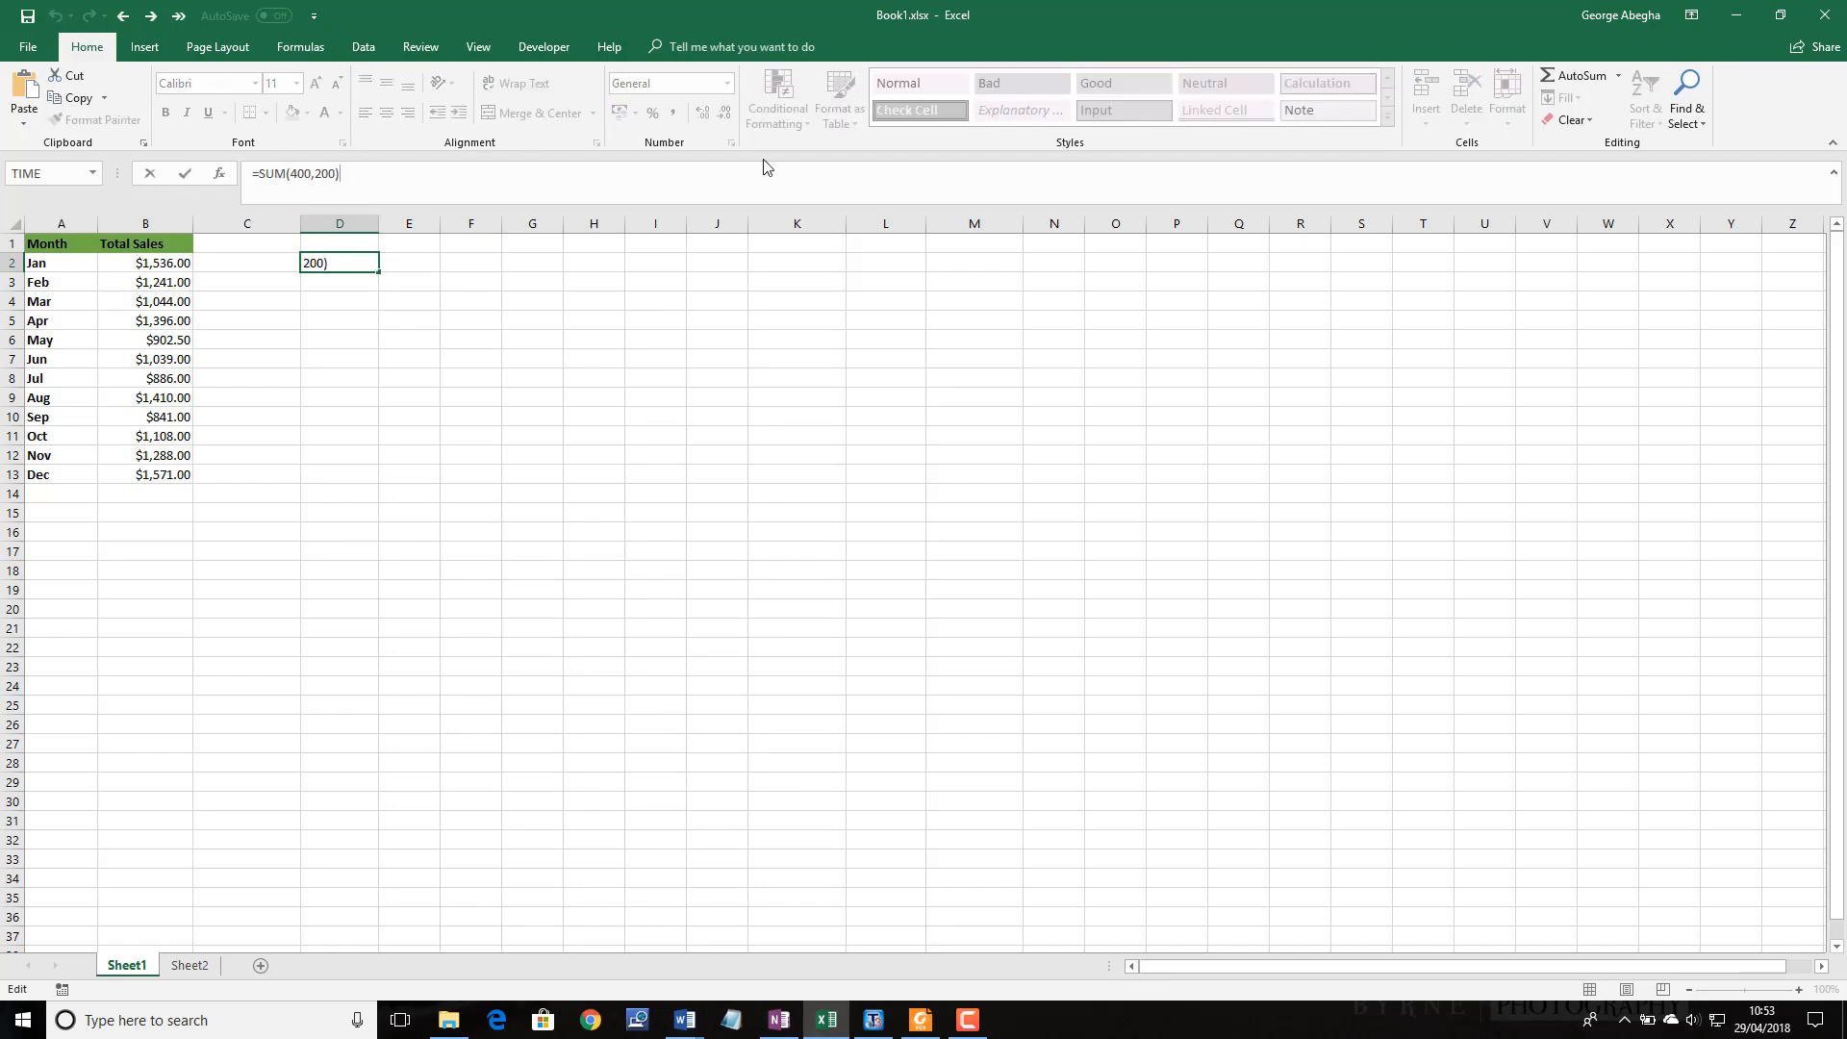
click(403, 263)
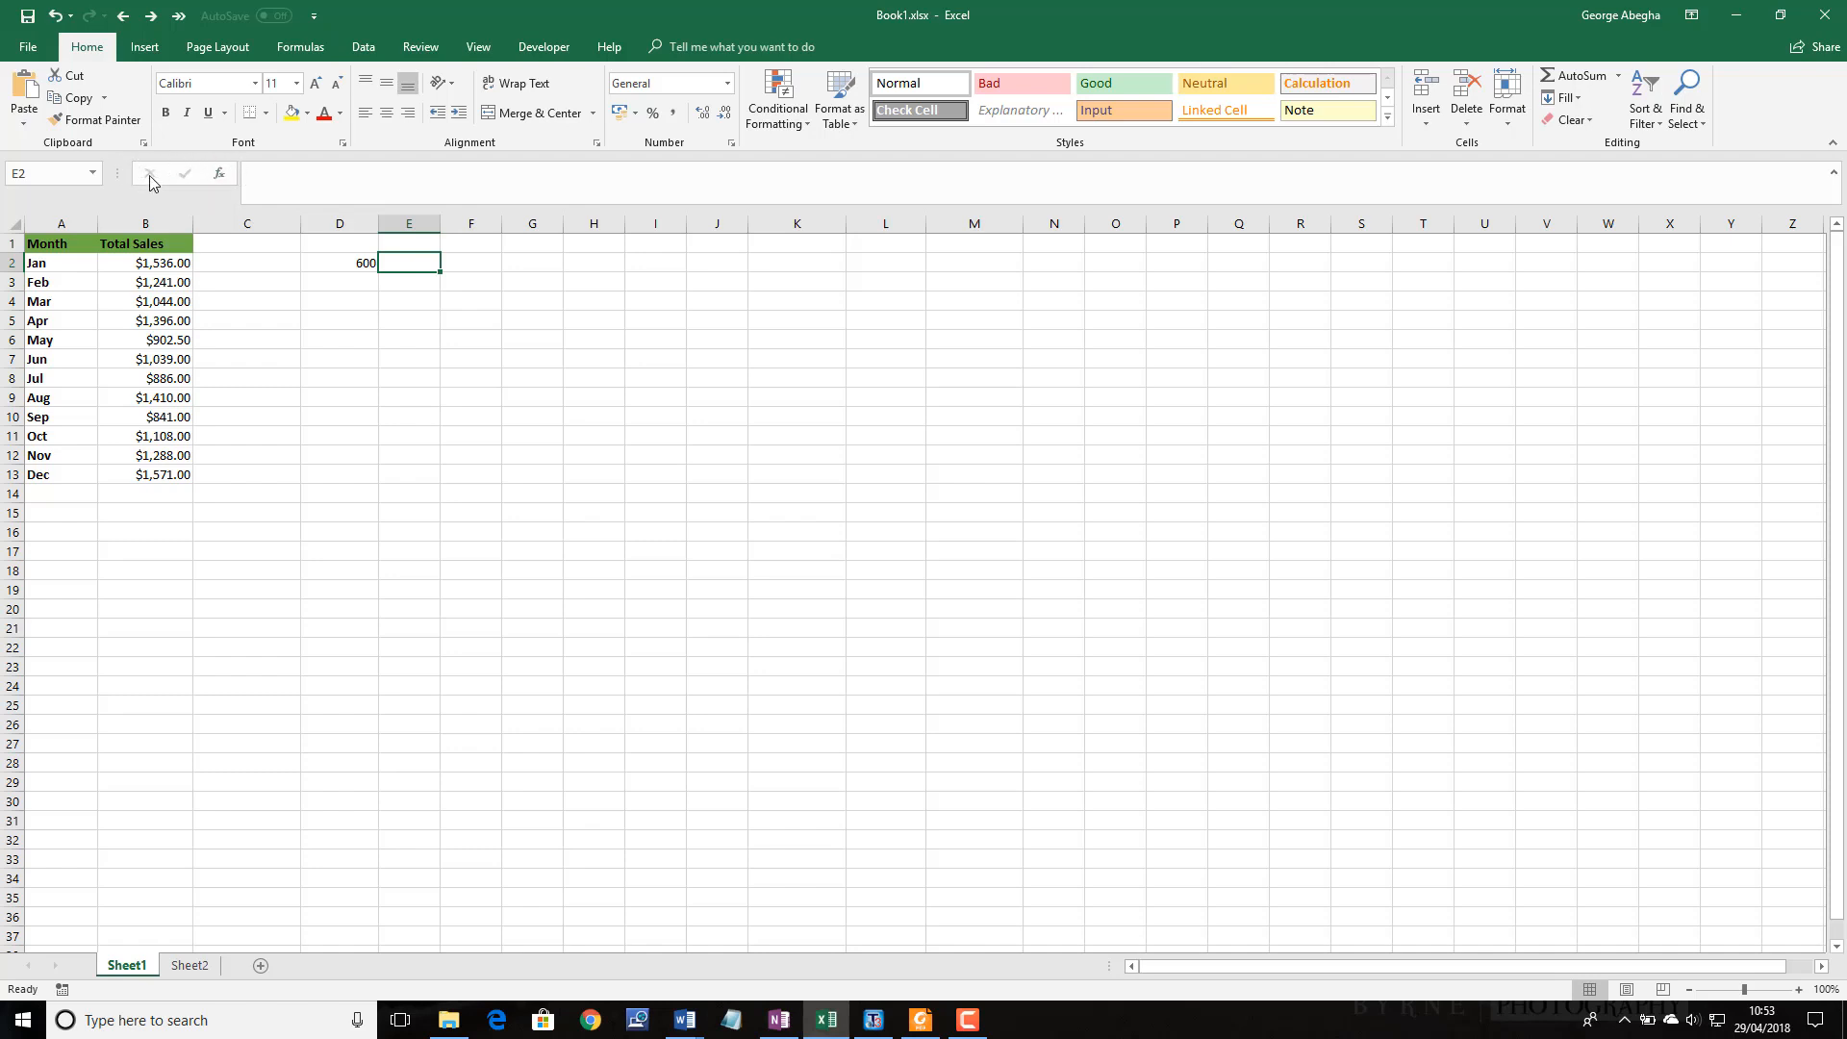
click(258, 173)
click(351, 263)
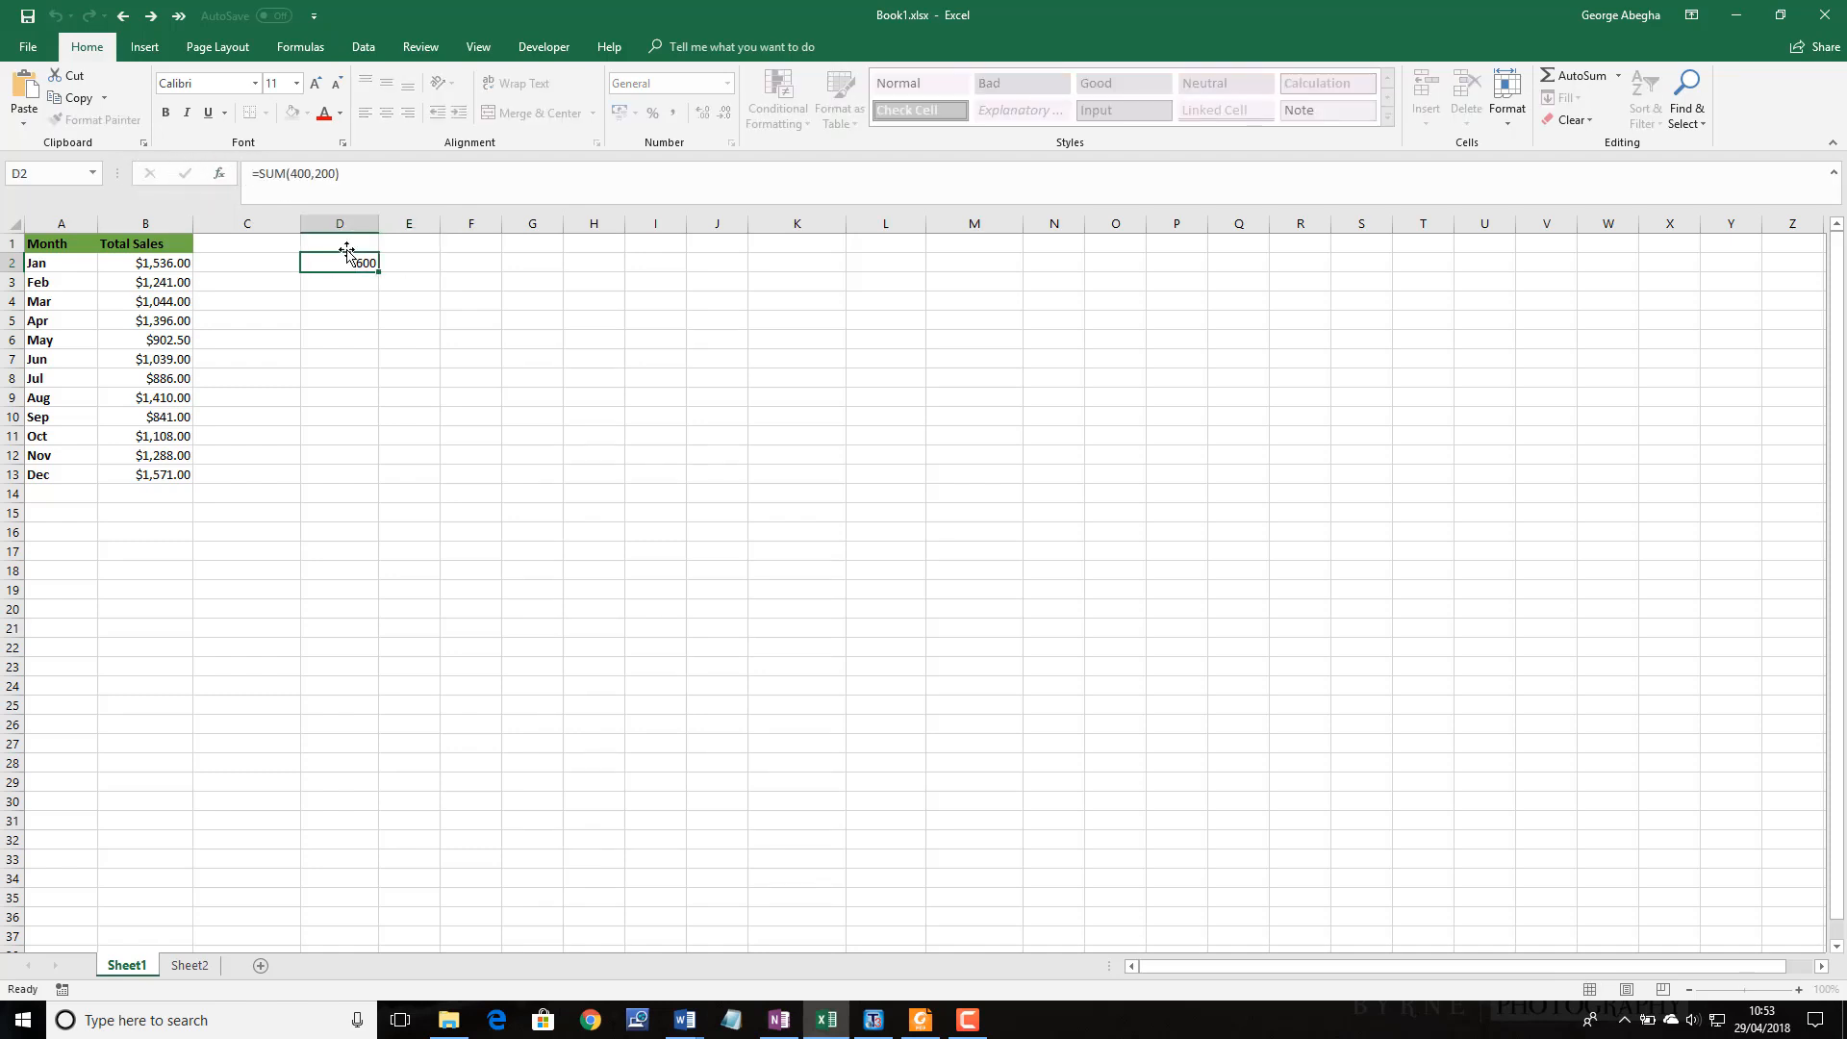
click(346, 174)
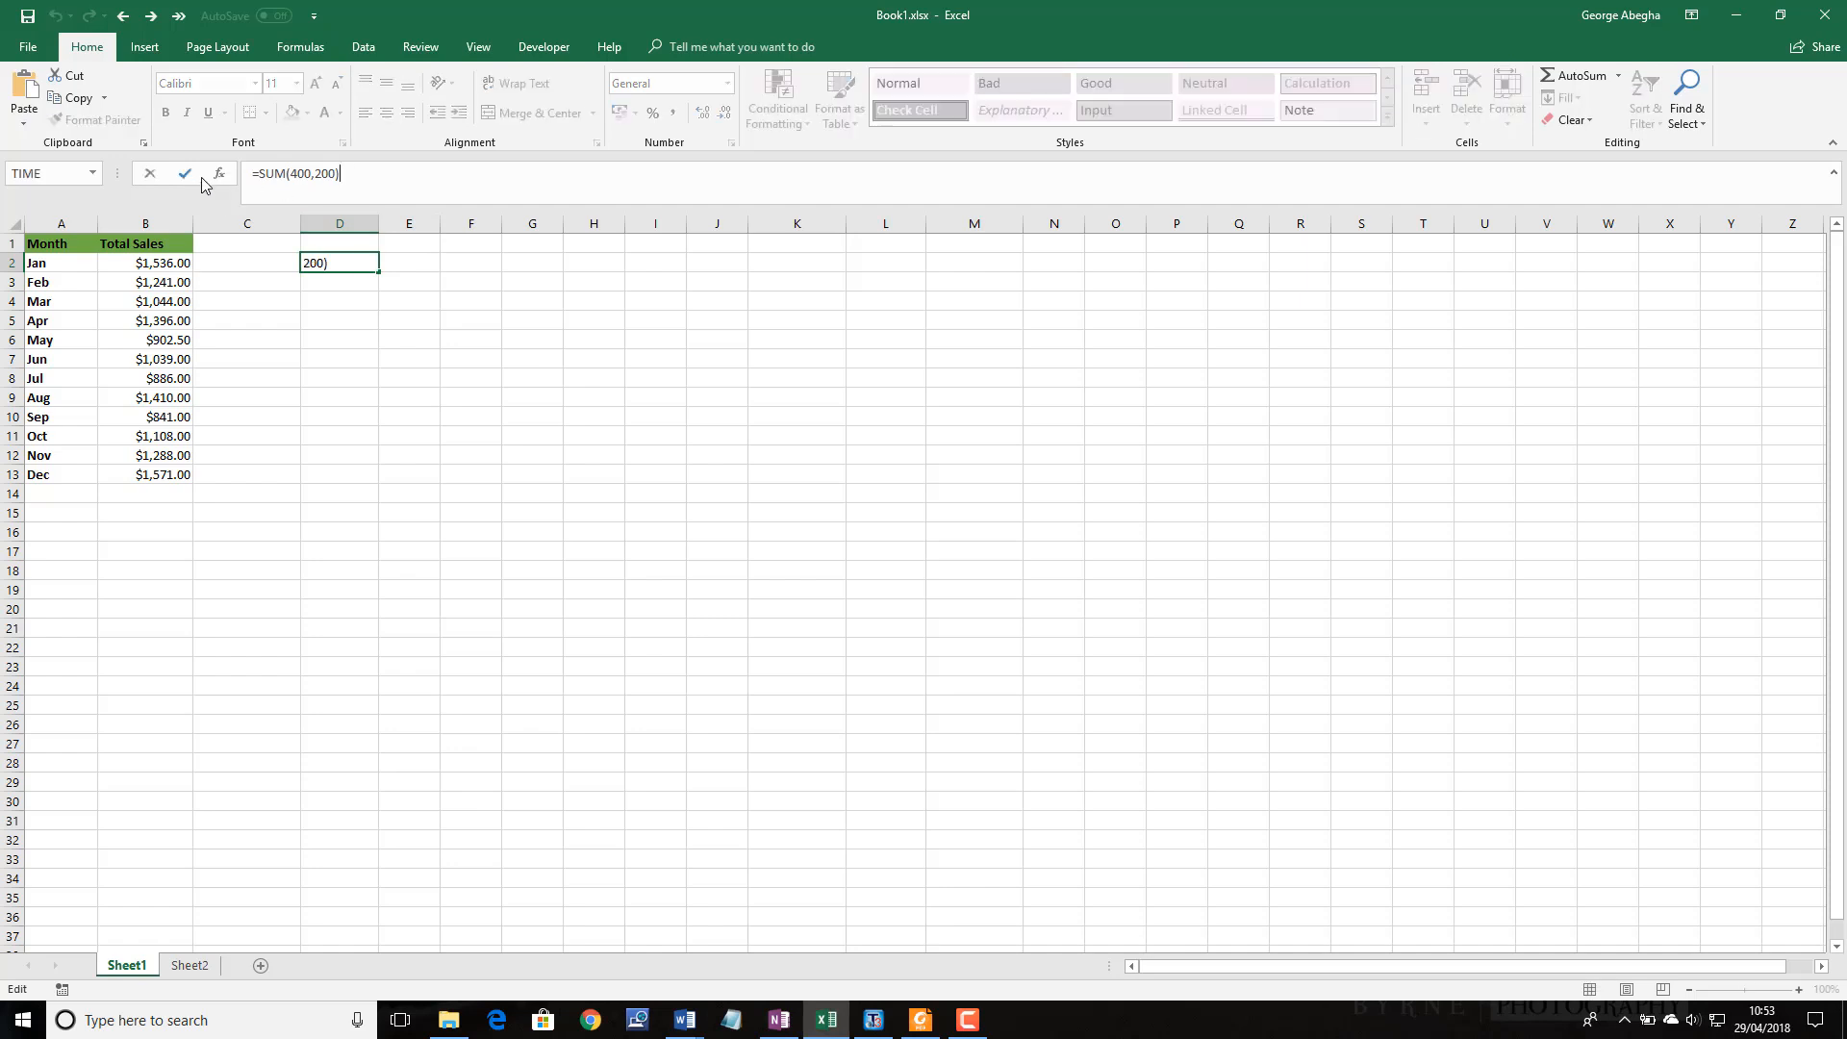
click(150, 180)
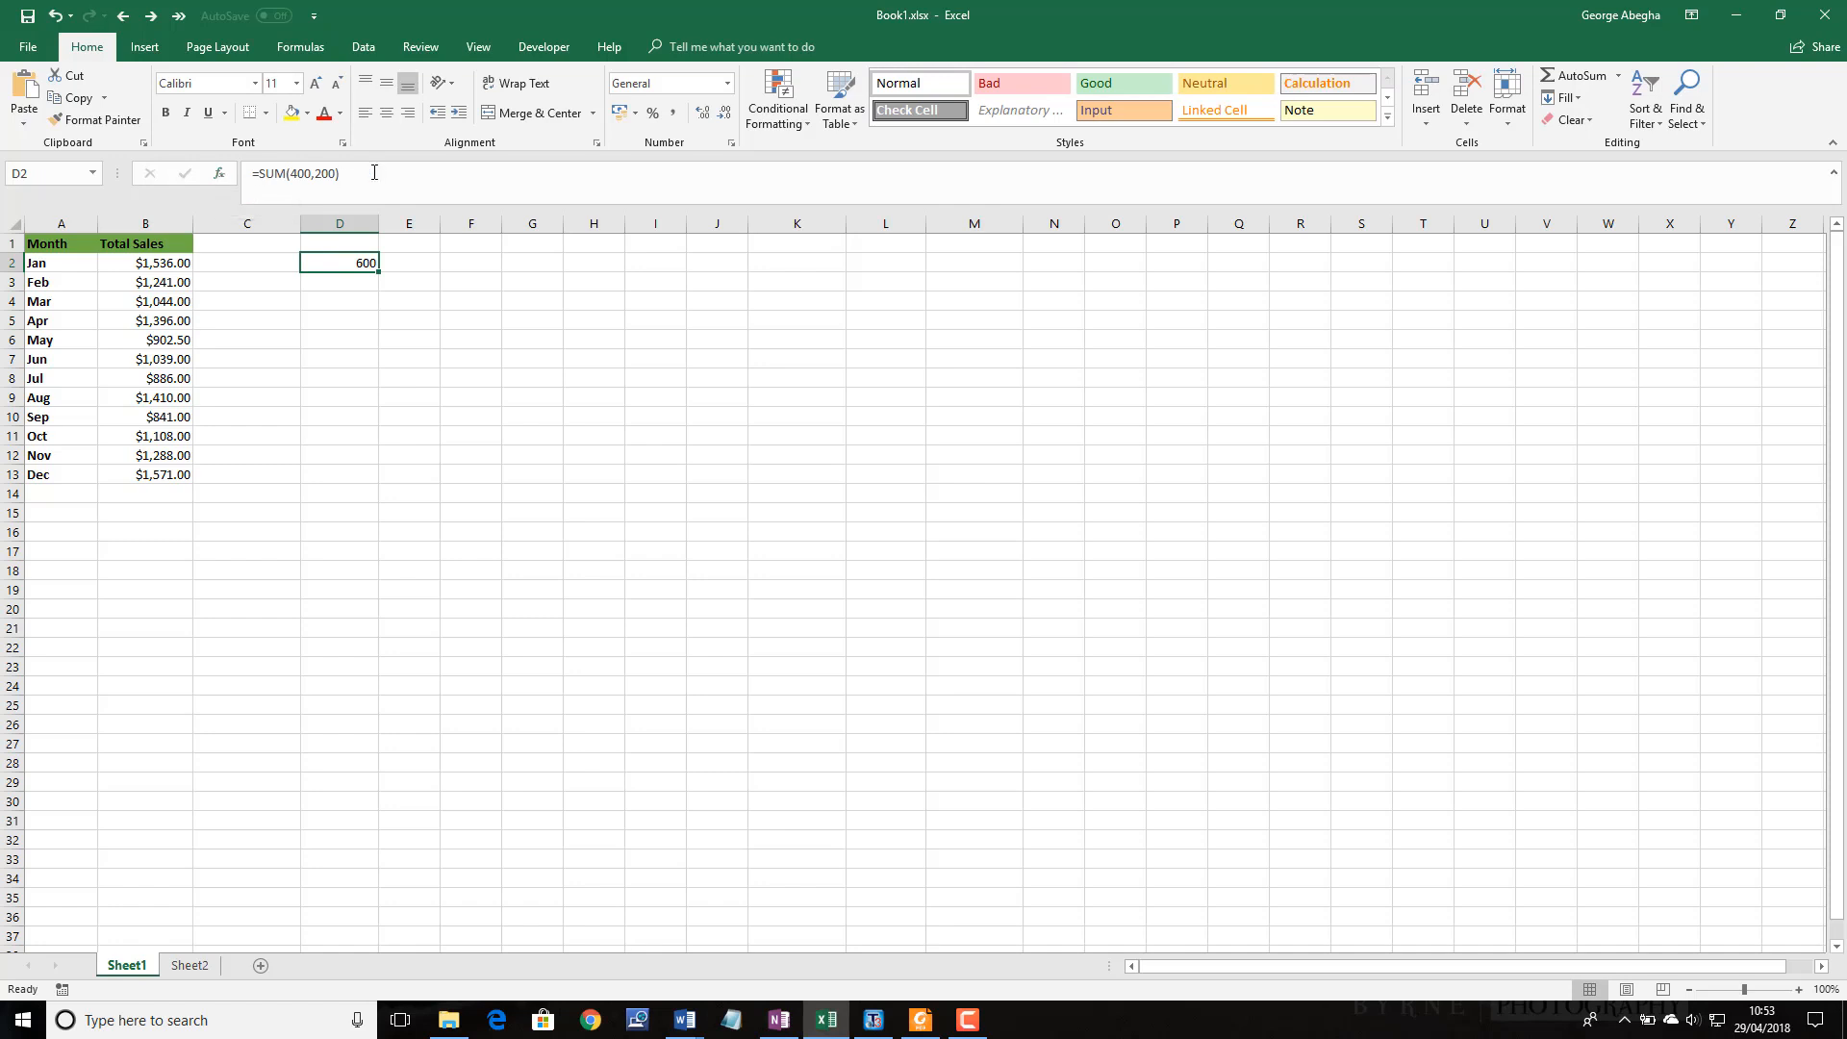
Try to replace the SUM formula in D2 with an IF function chosen through Insert Function, and cancel it.
click(344, 177)
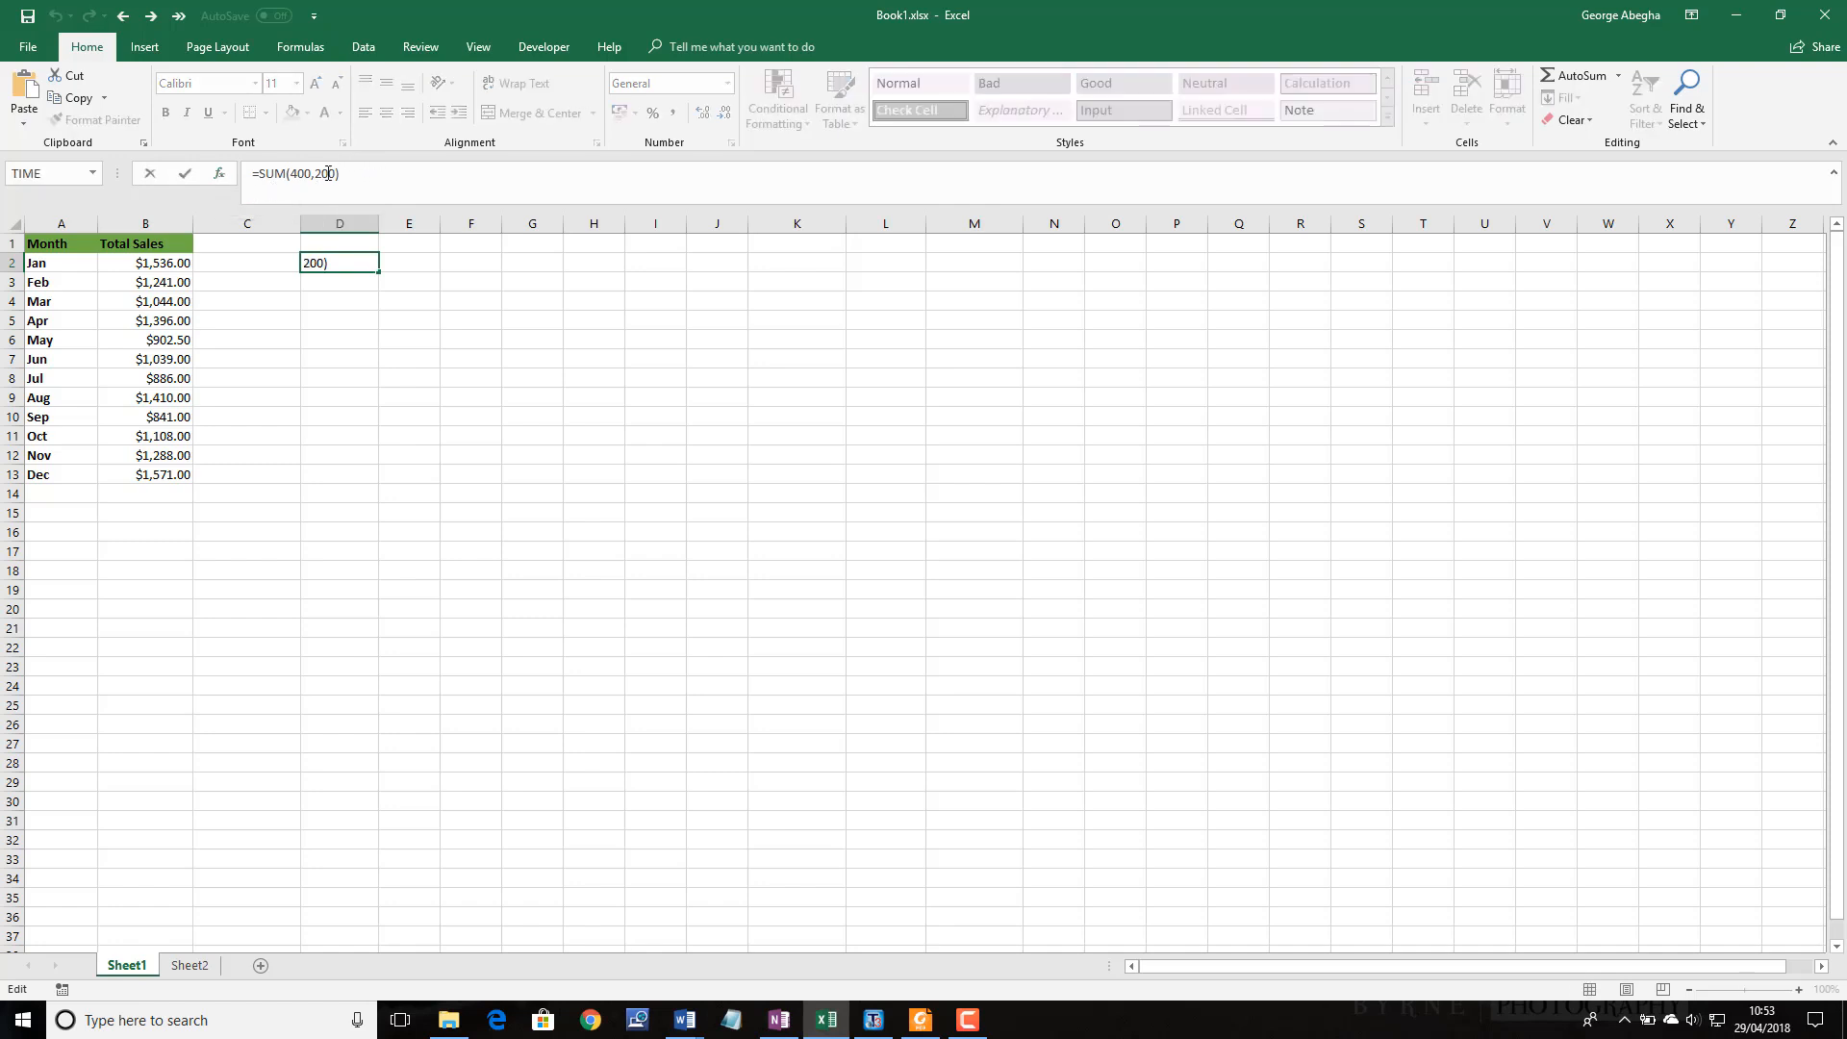
drag(353, 173, 258, 173)
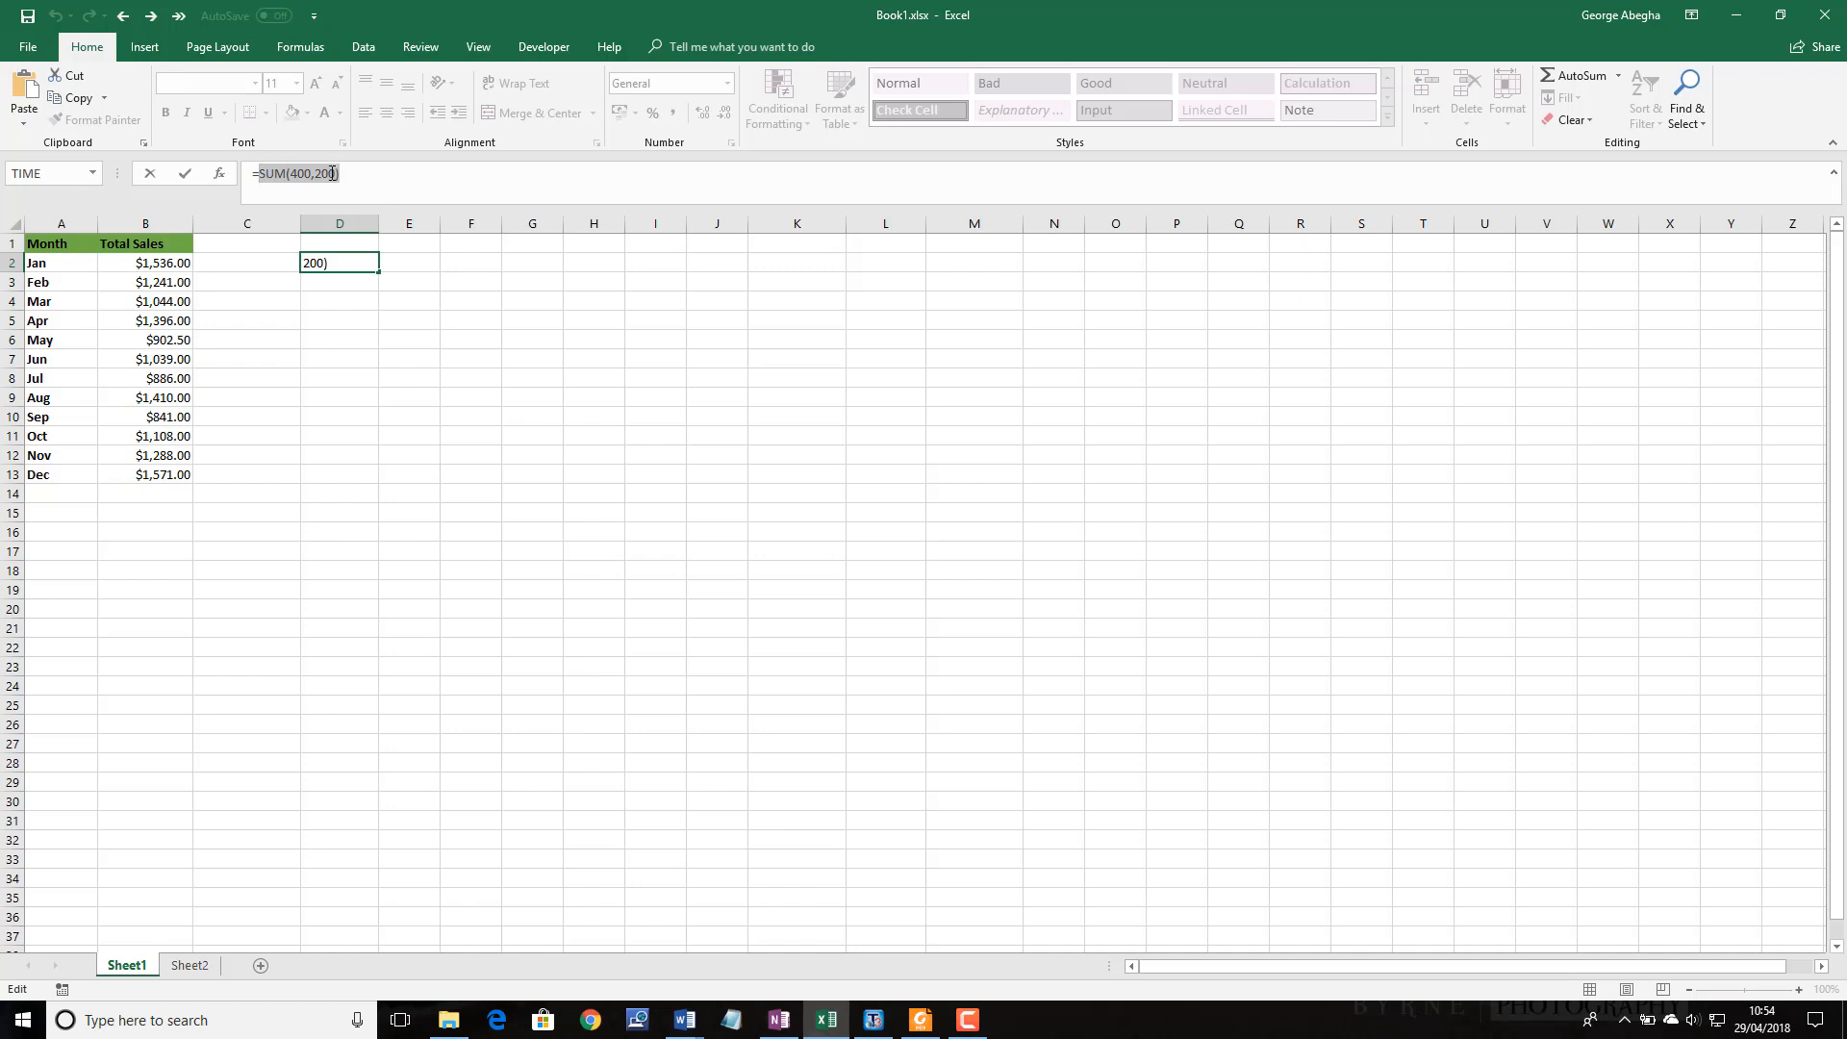
key(BackSpace)
click(221, 178)
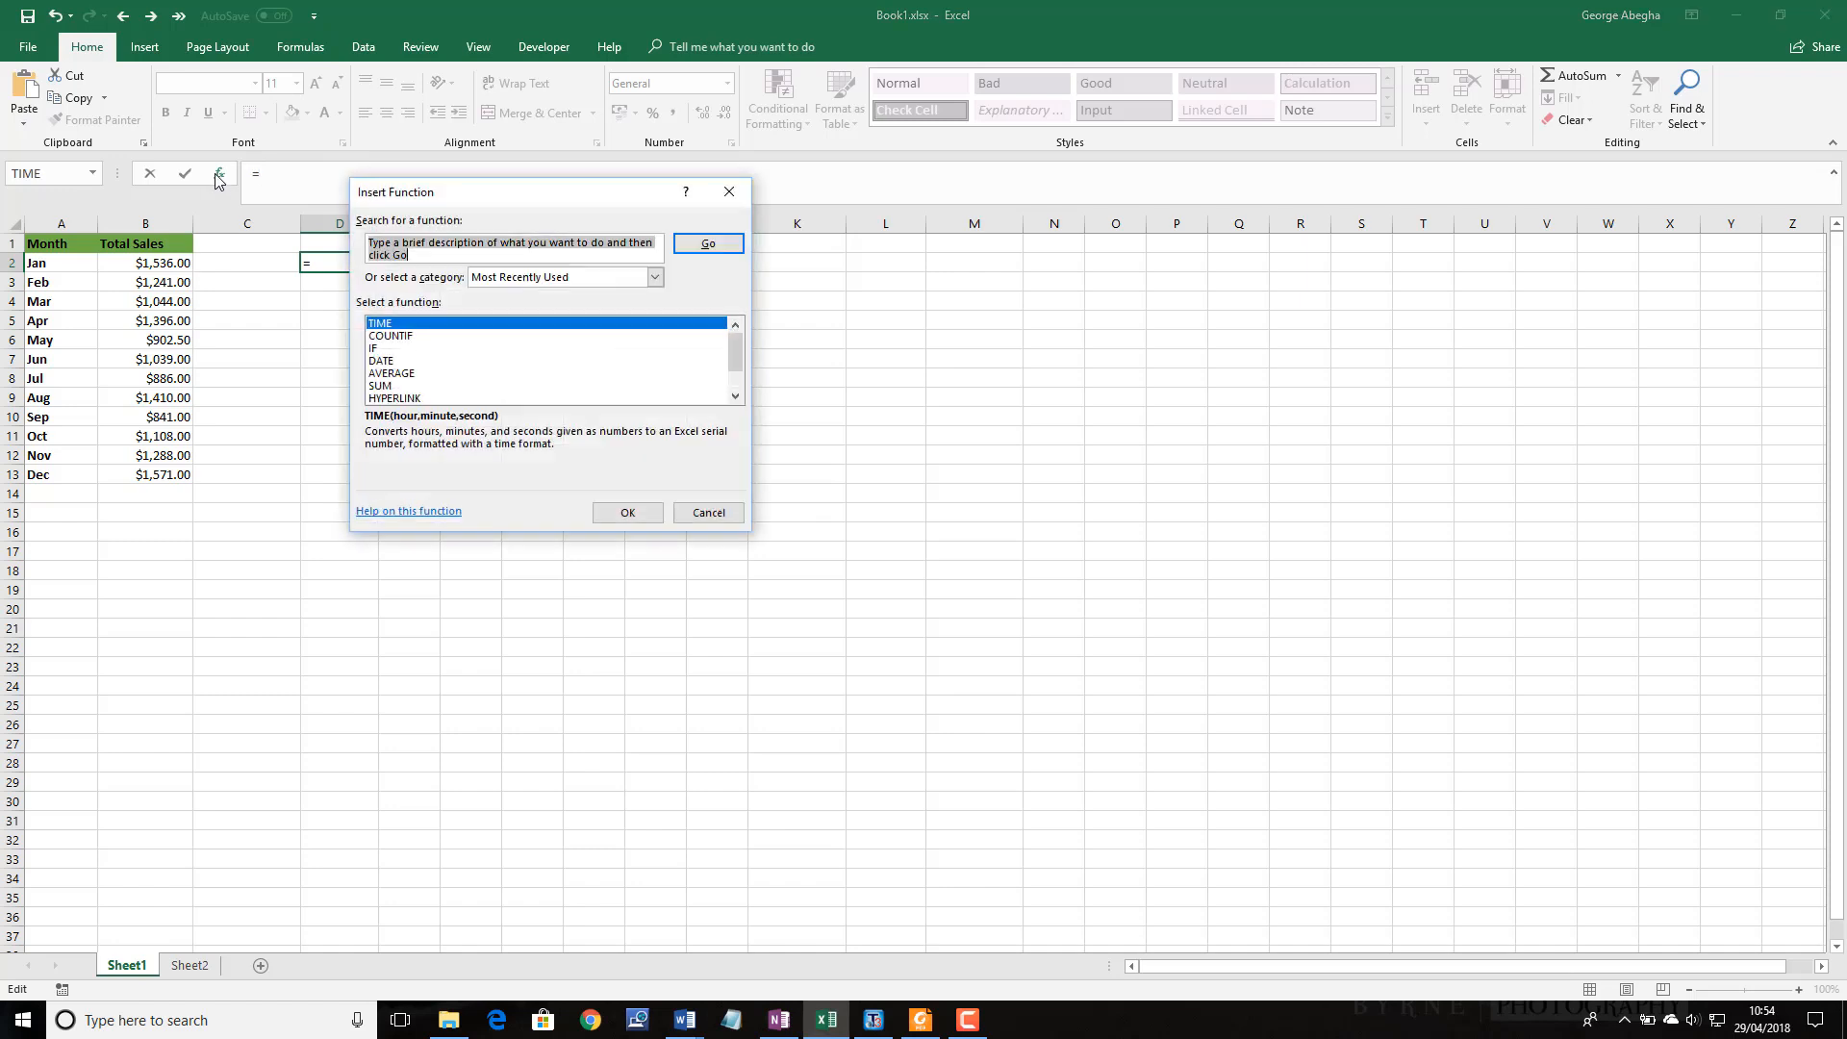
click(394, 335)
click(399, 348)
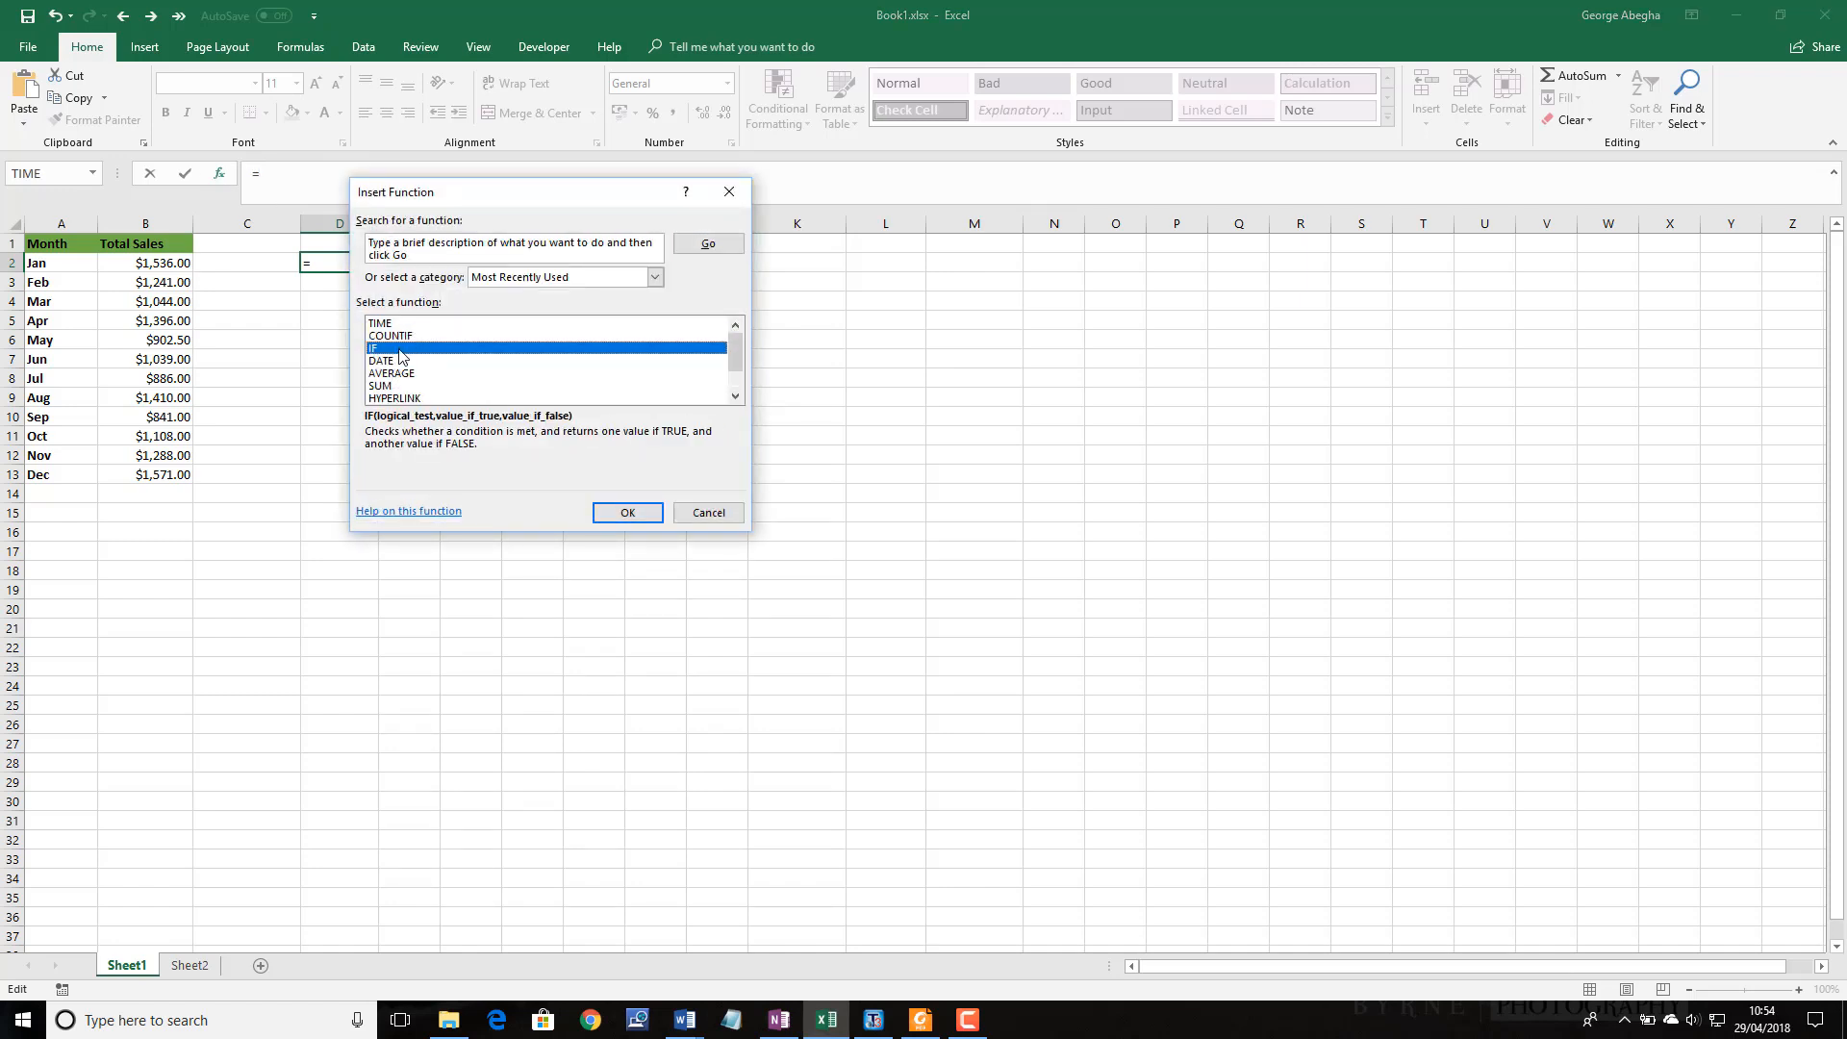
click(626, 513)
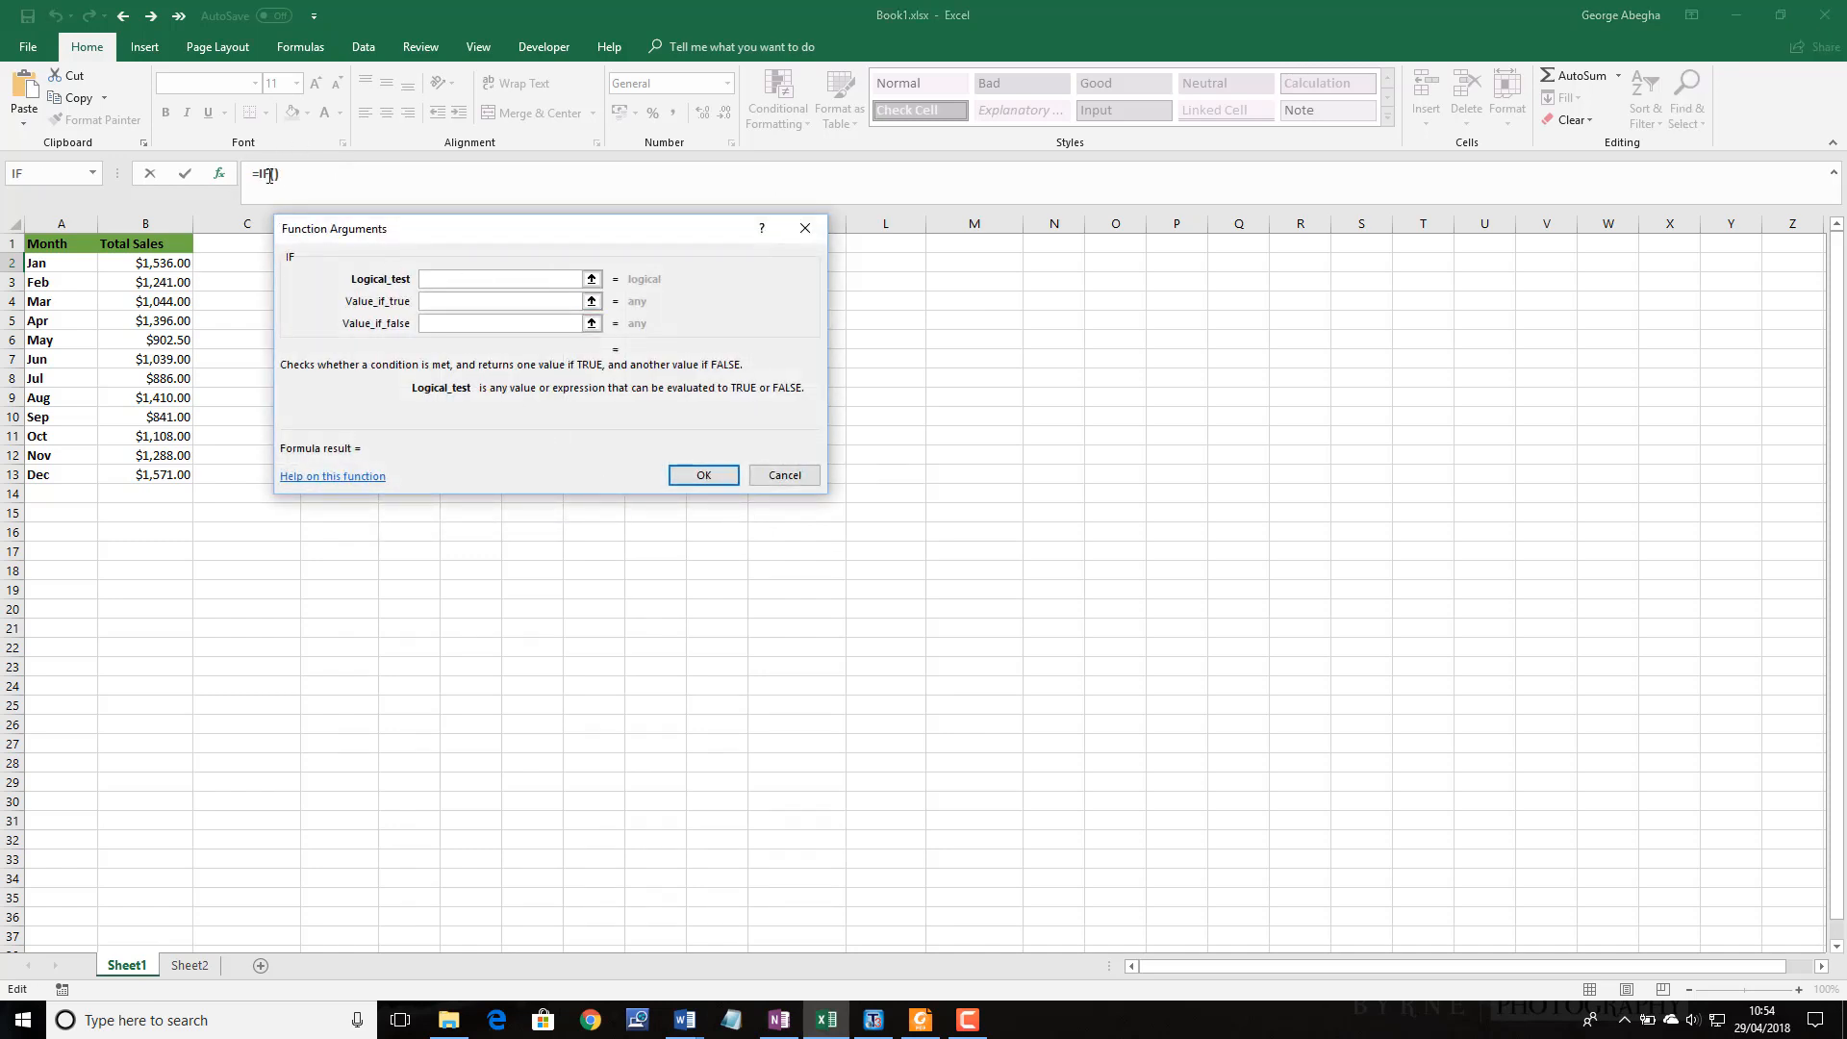
click(784, 475)
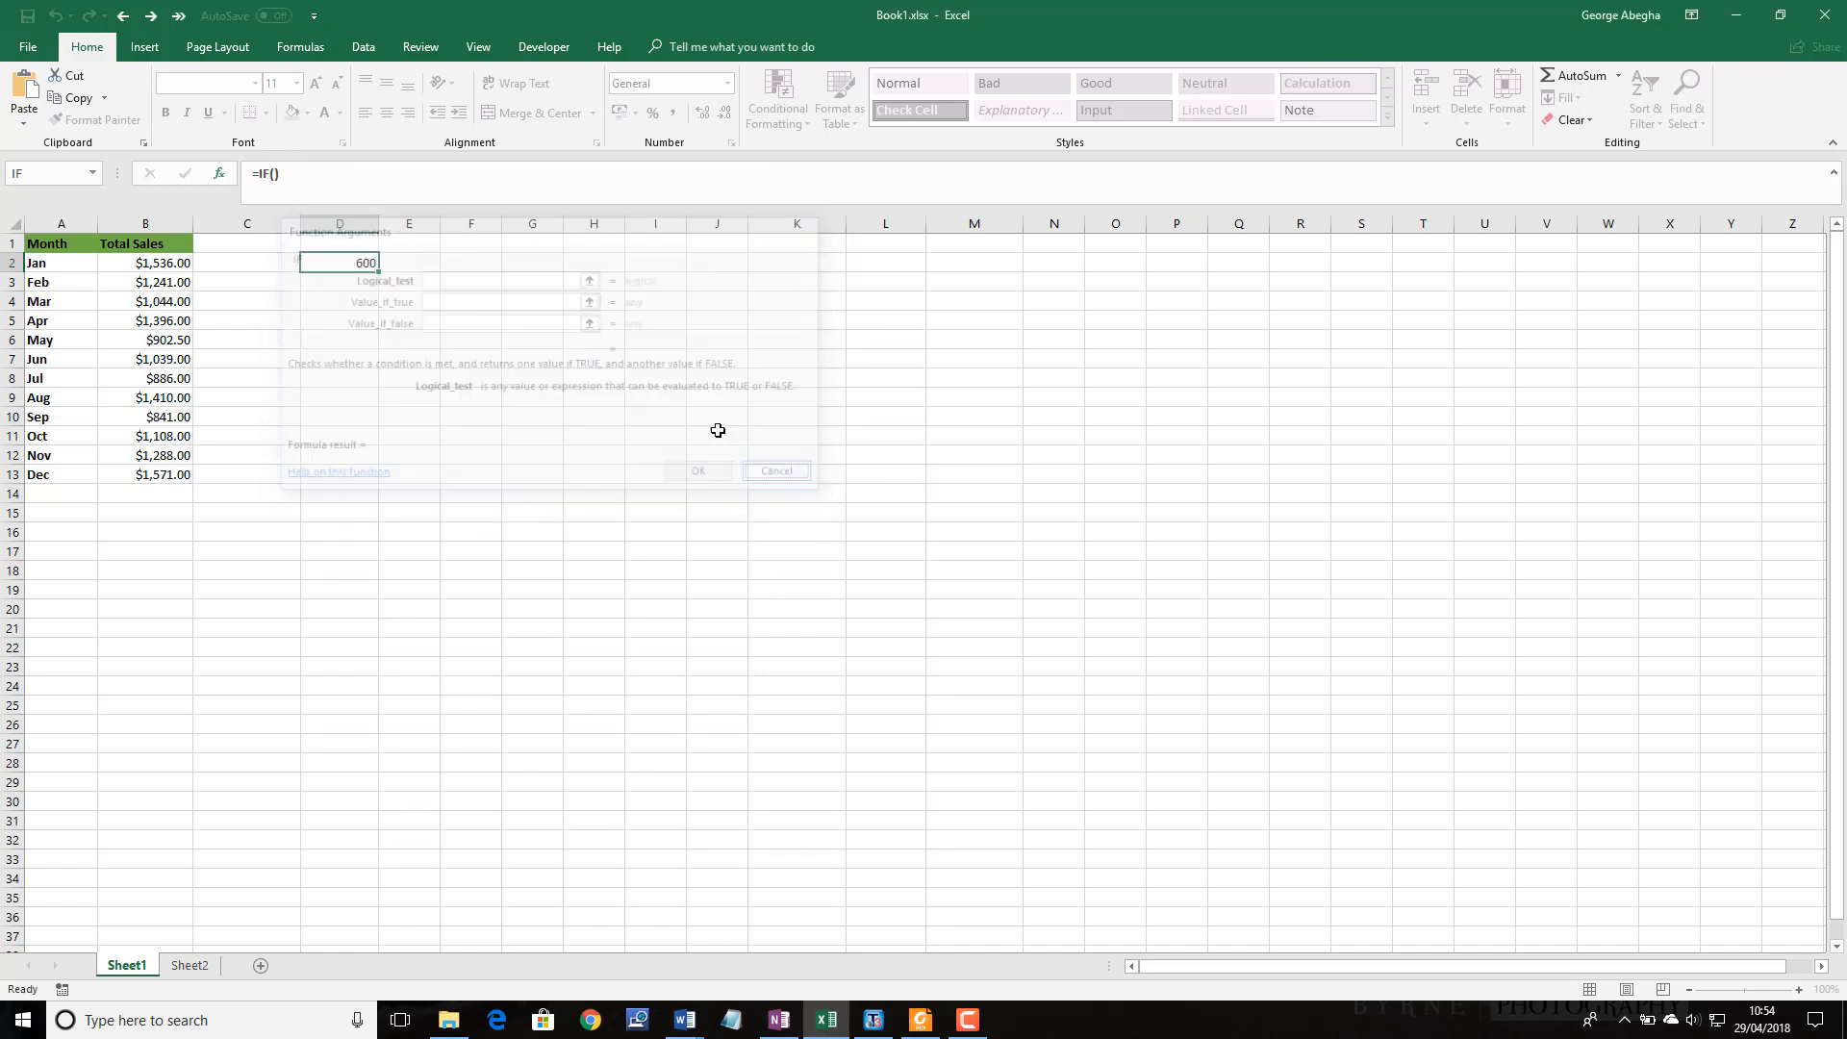
Open the SUM formula in D2 for editing and leave it as it is.
click(392, 182)
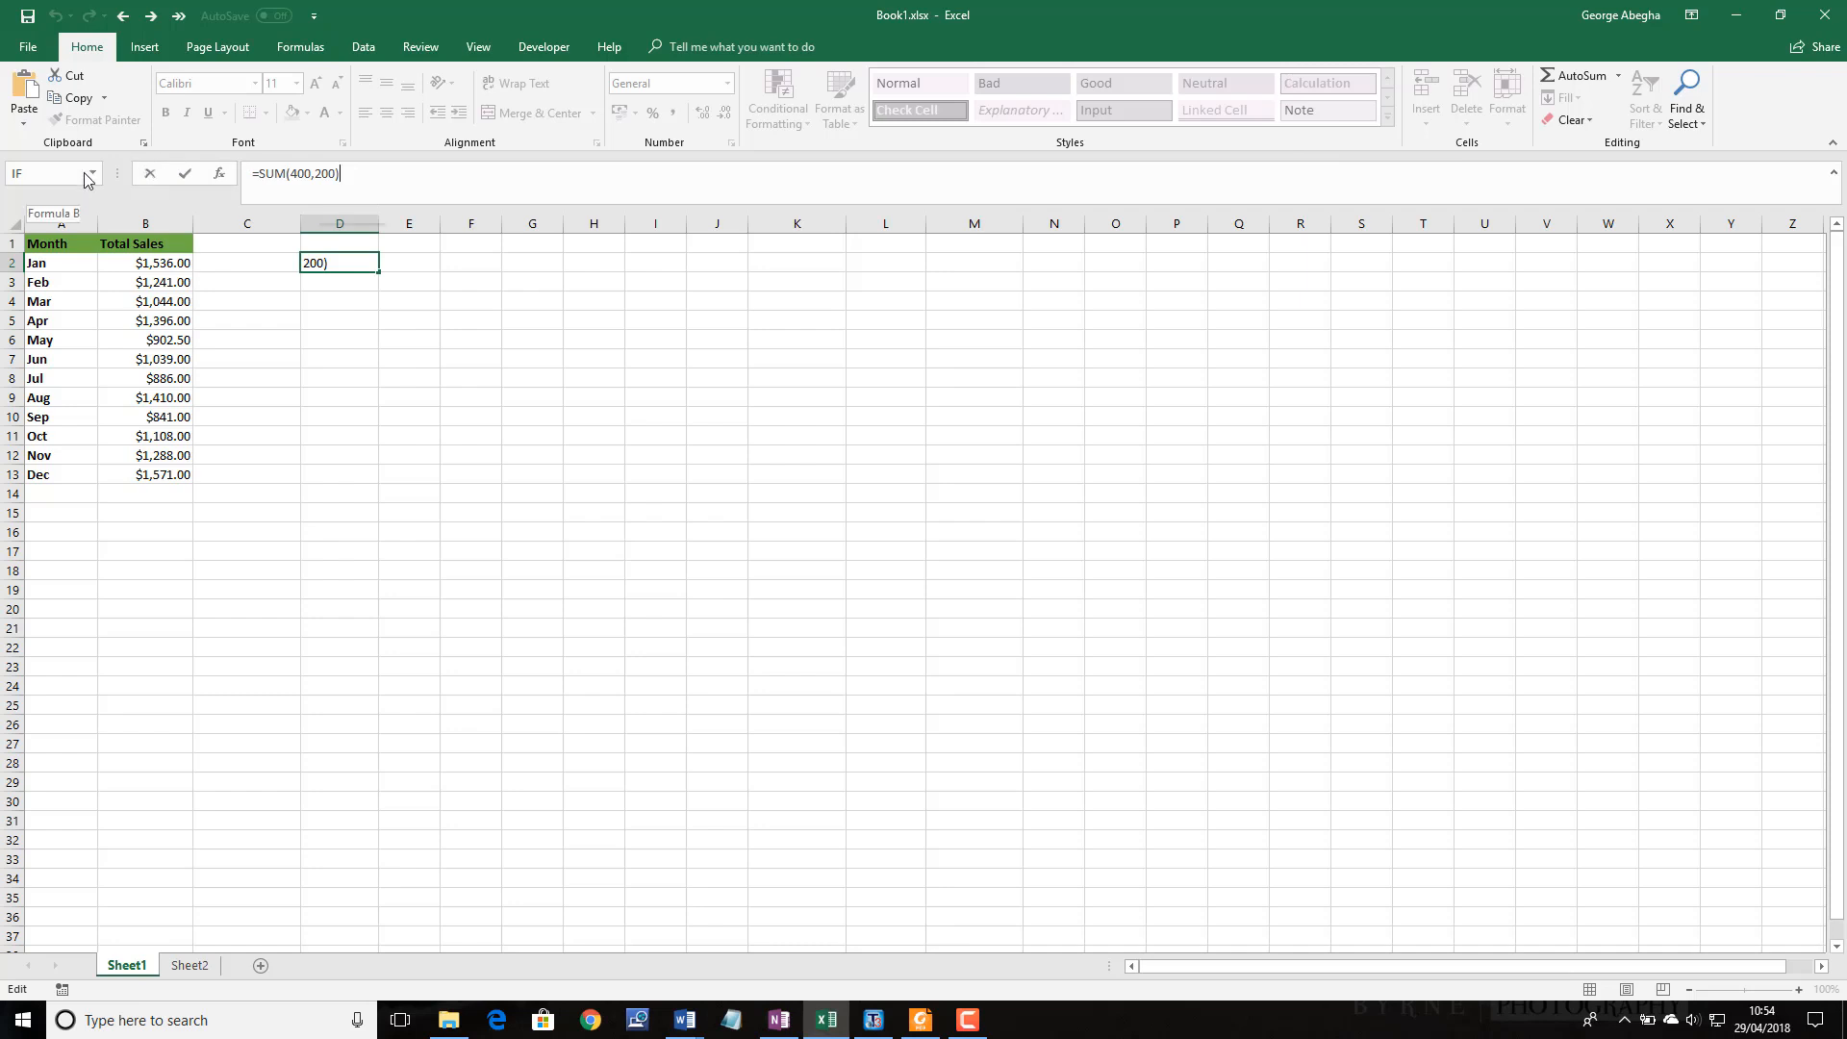
key(Tab)
Select cells F2, F5 and M26 in turn and check the cell reference in the Name Box.
click(481, 260)
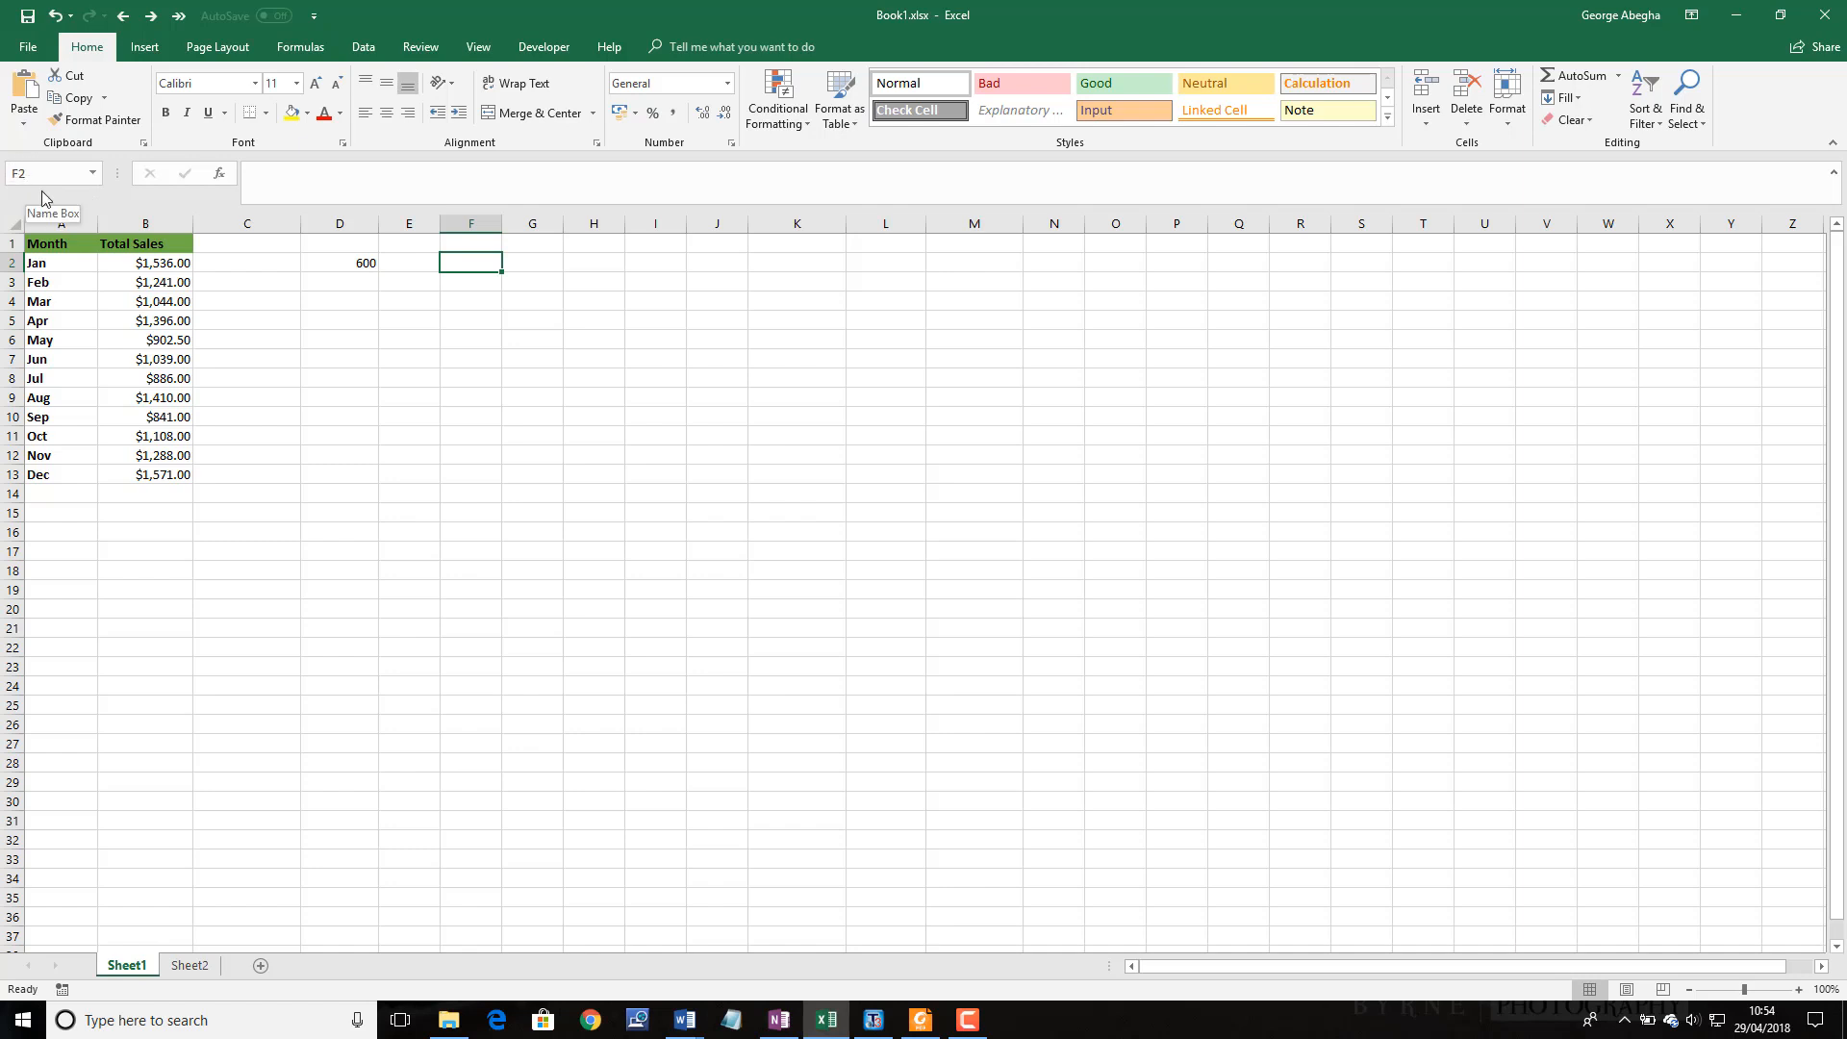
click(471, 321)
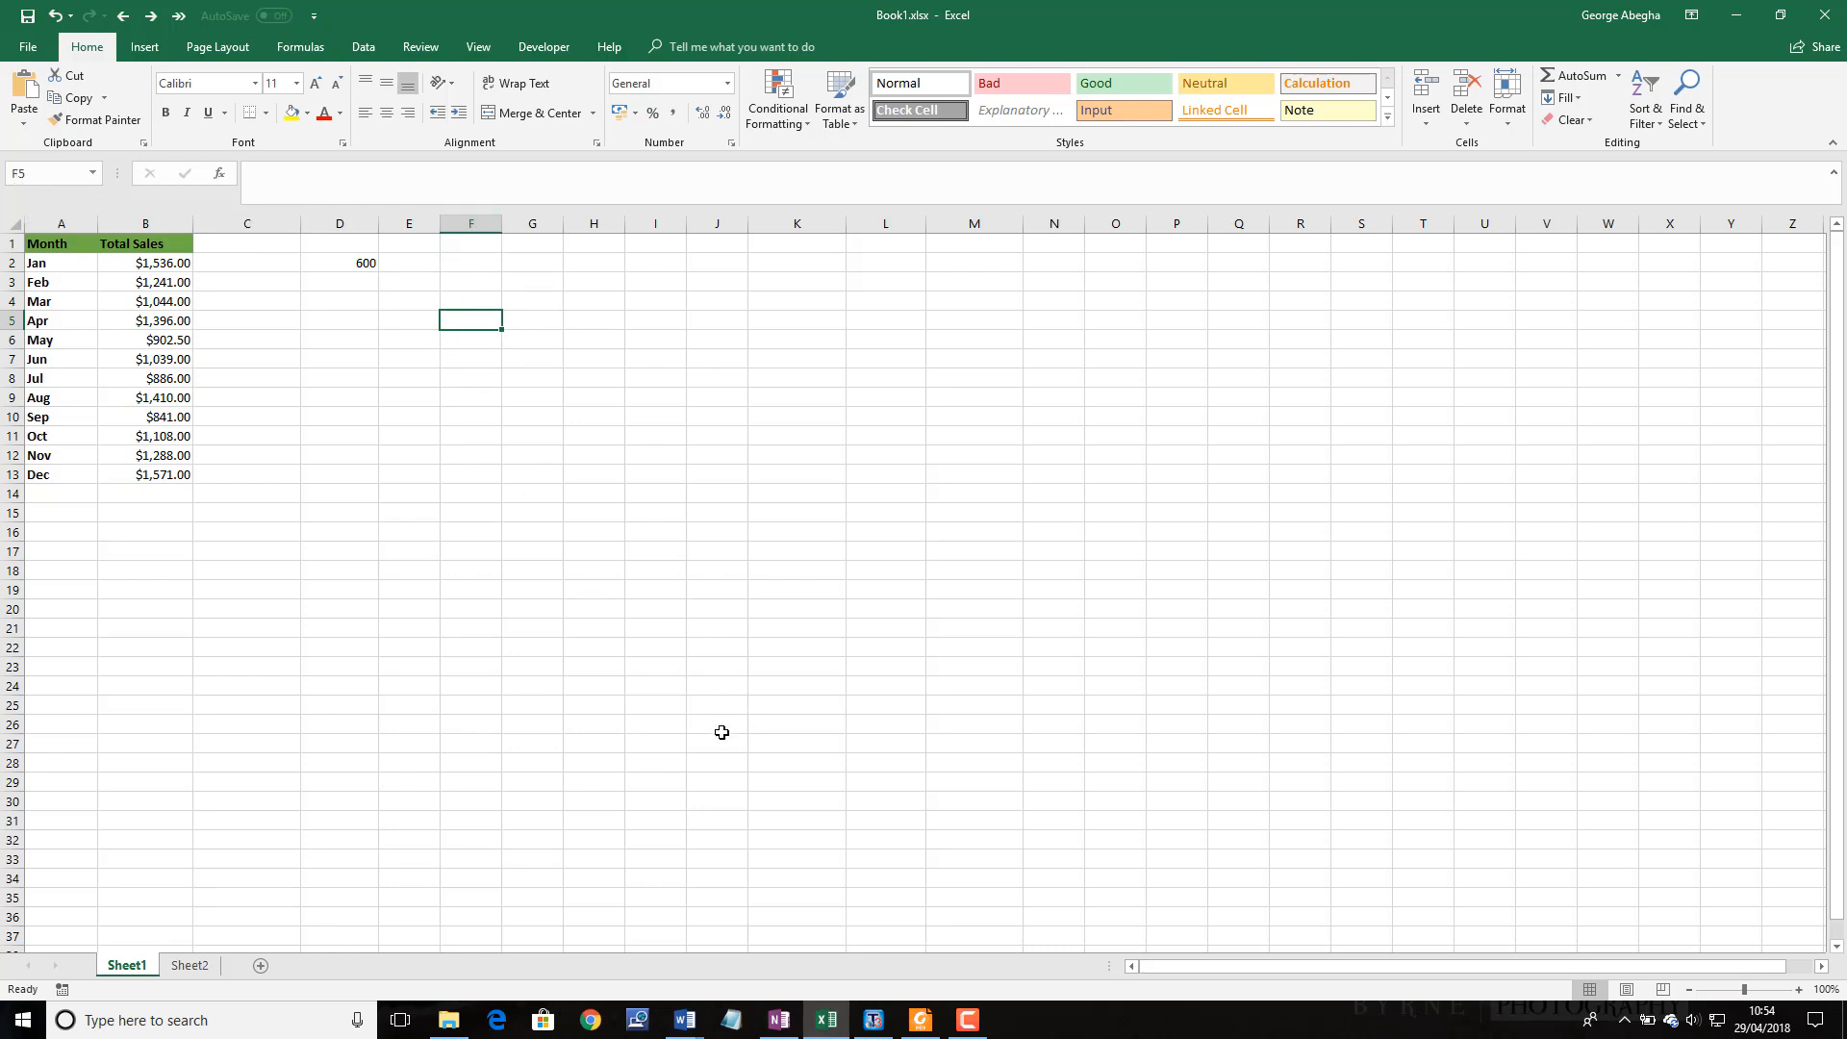
click(994, 727)
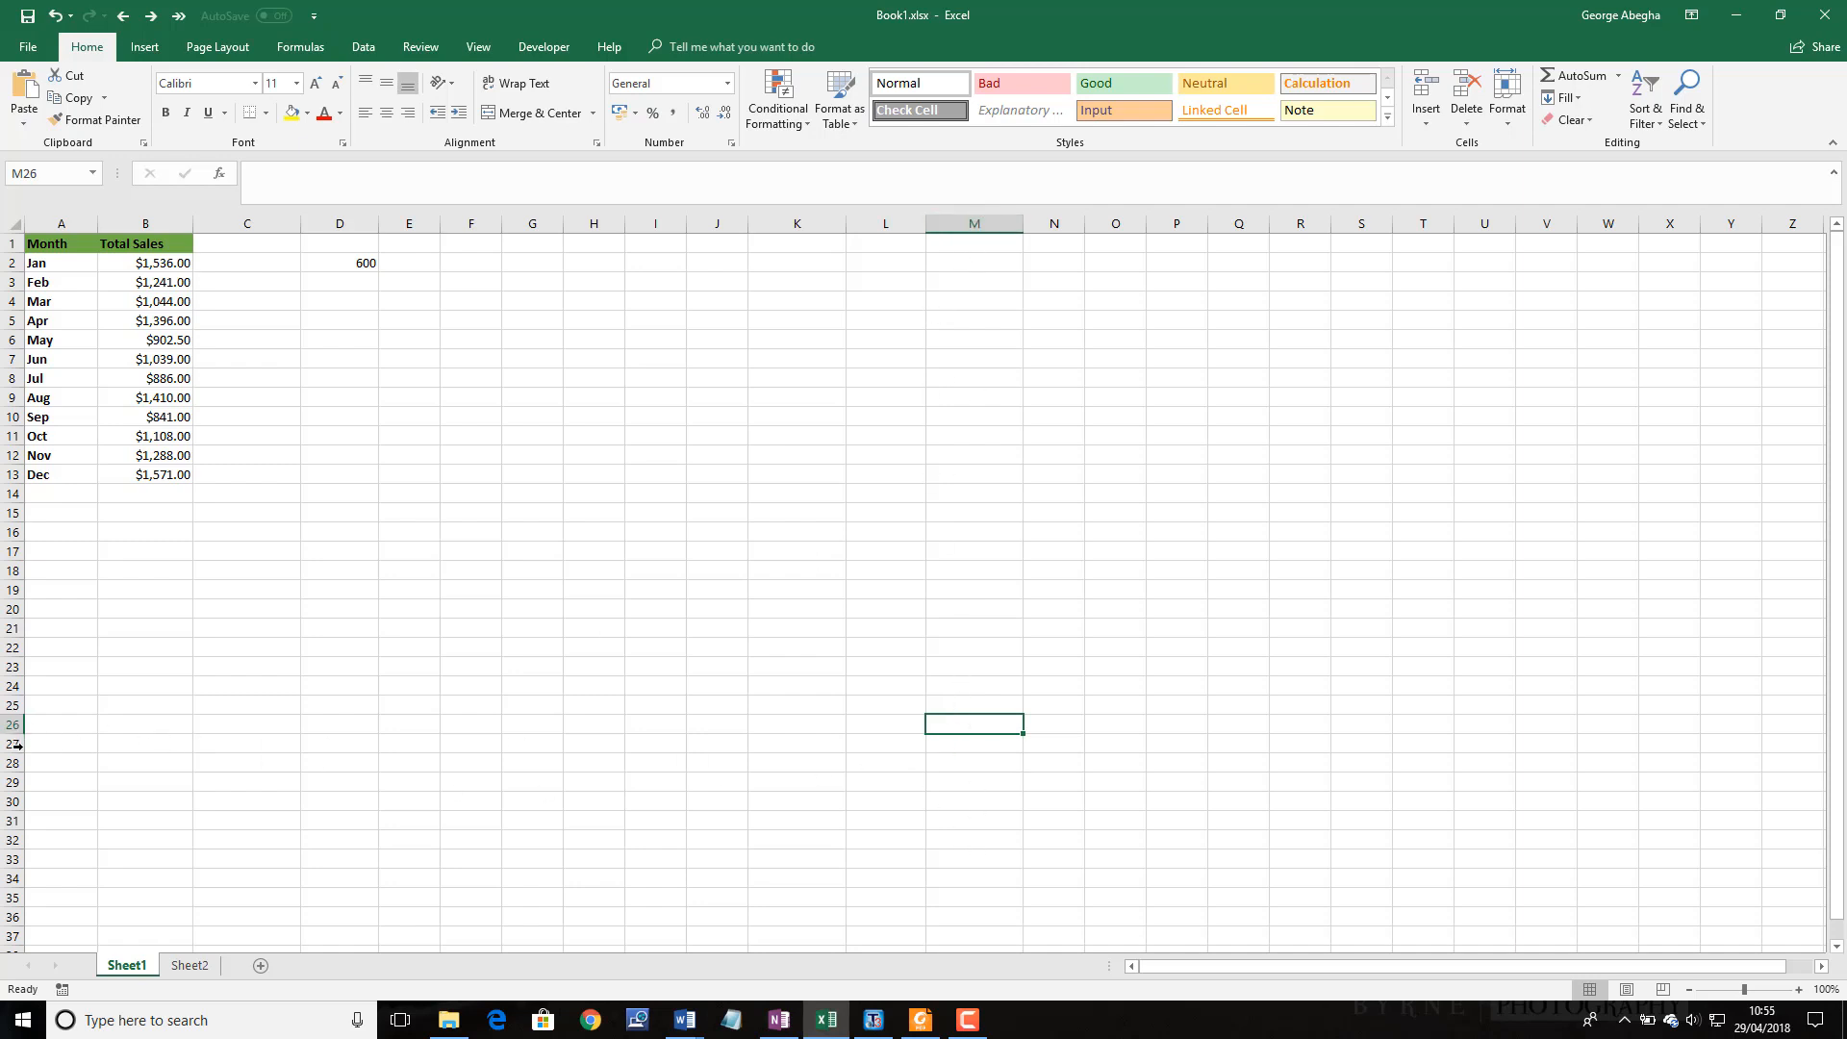
click(50, 174)
click(47, 174)
click(871, 321)
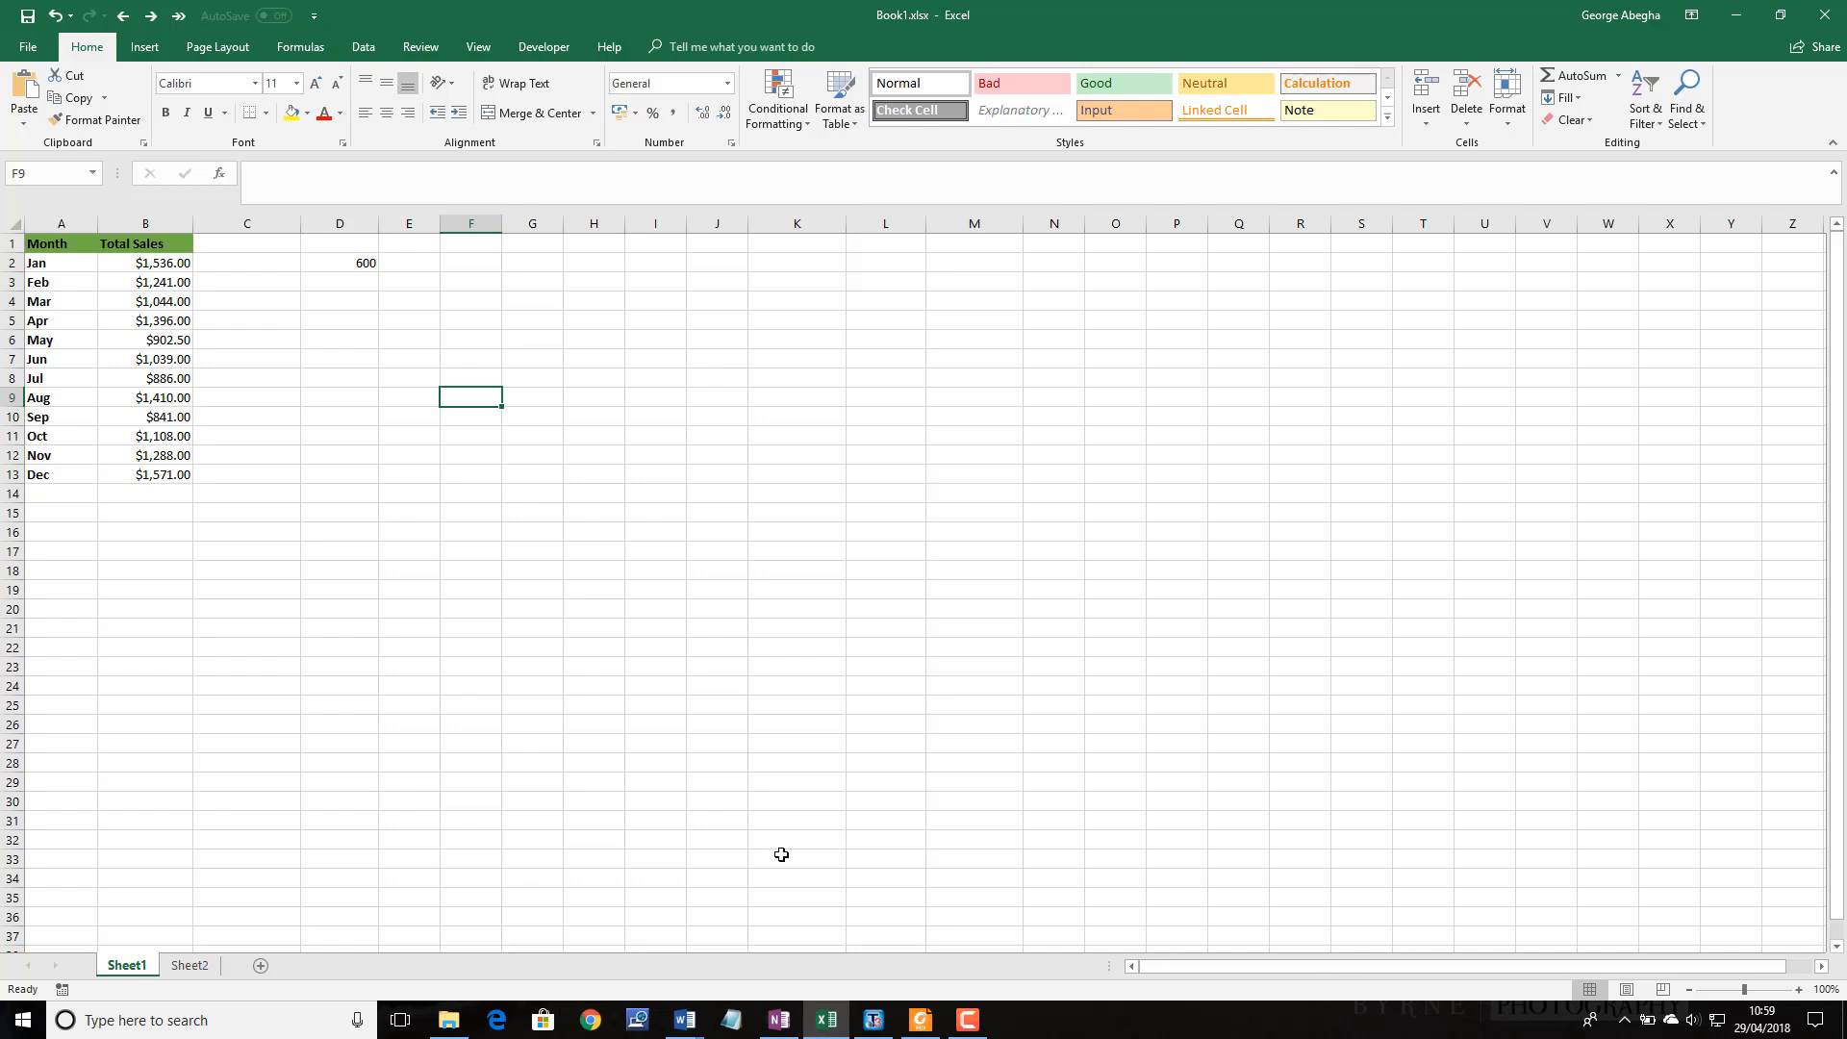
Fill the Total Sales formula in B2 down through B13.
click(170, 261)
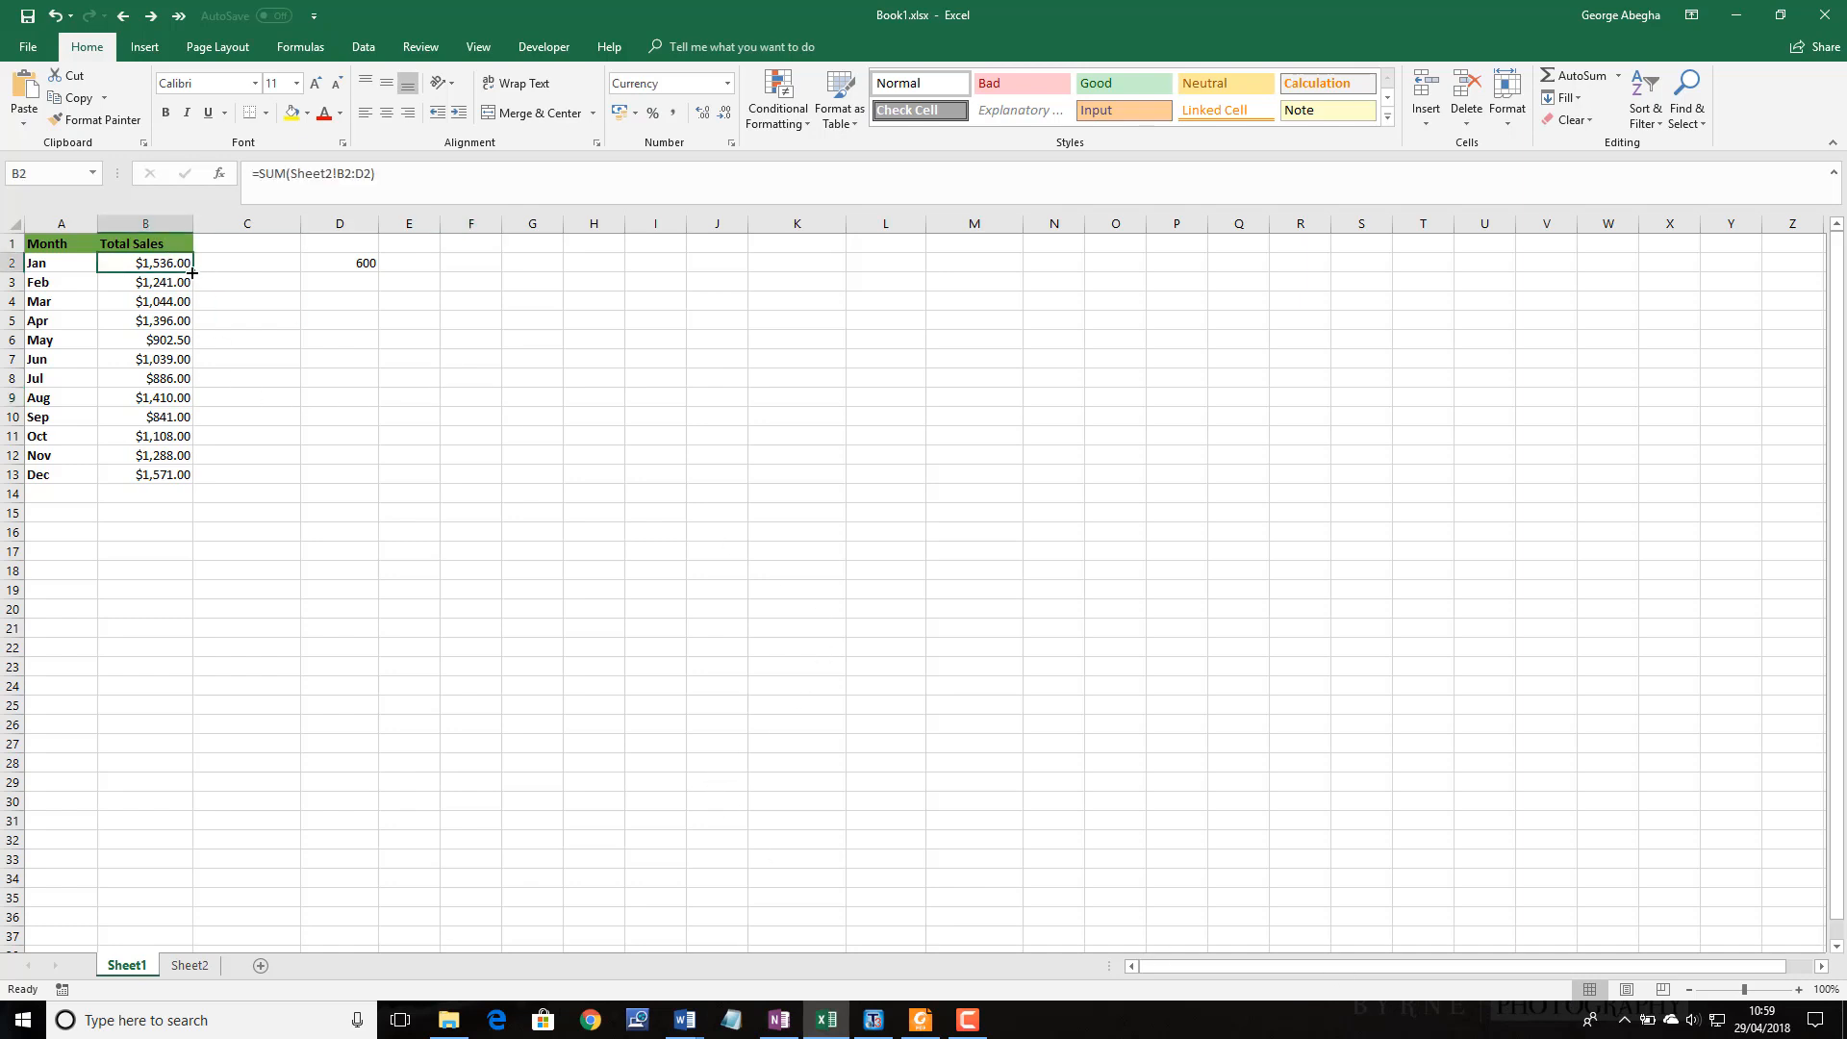
drag(192, 273, 198, 475)
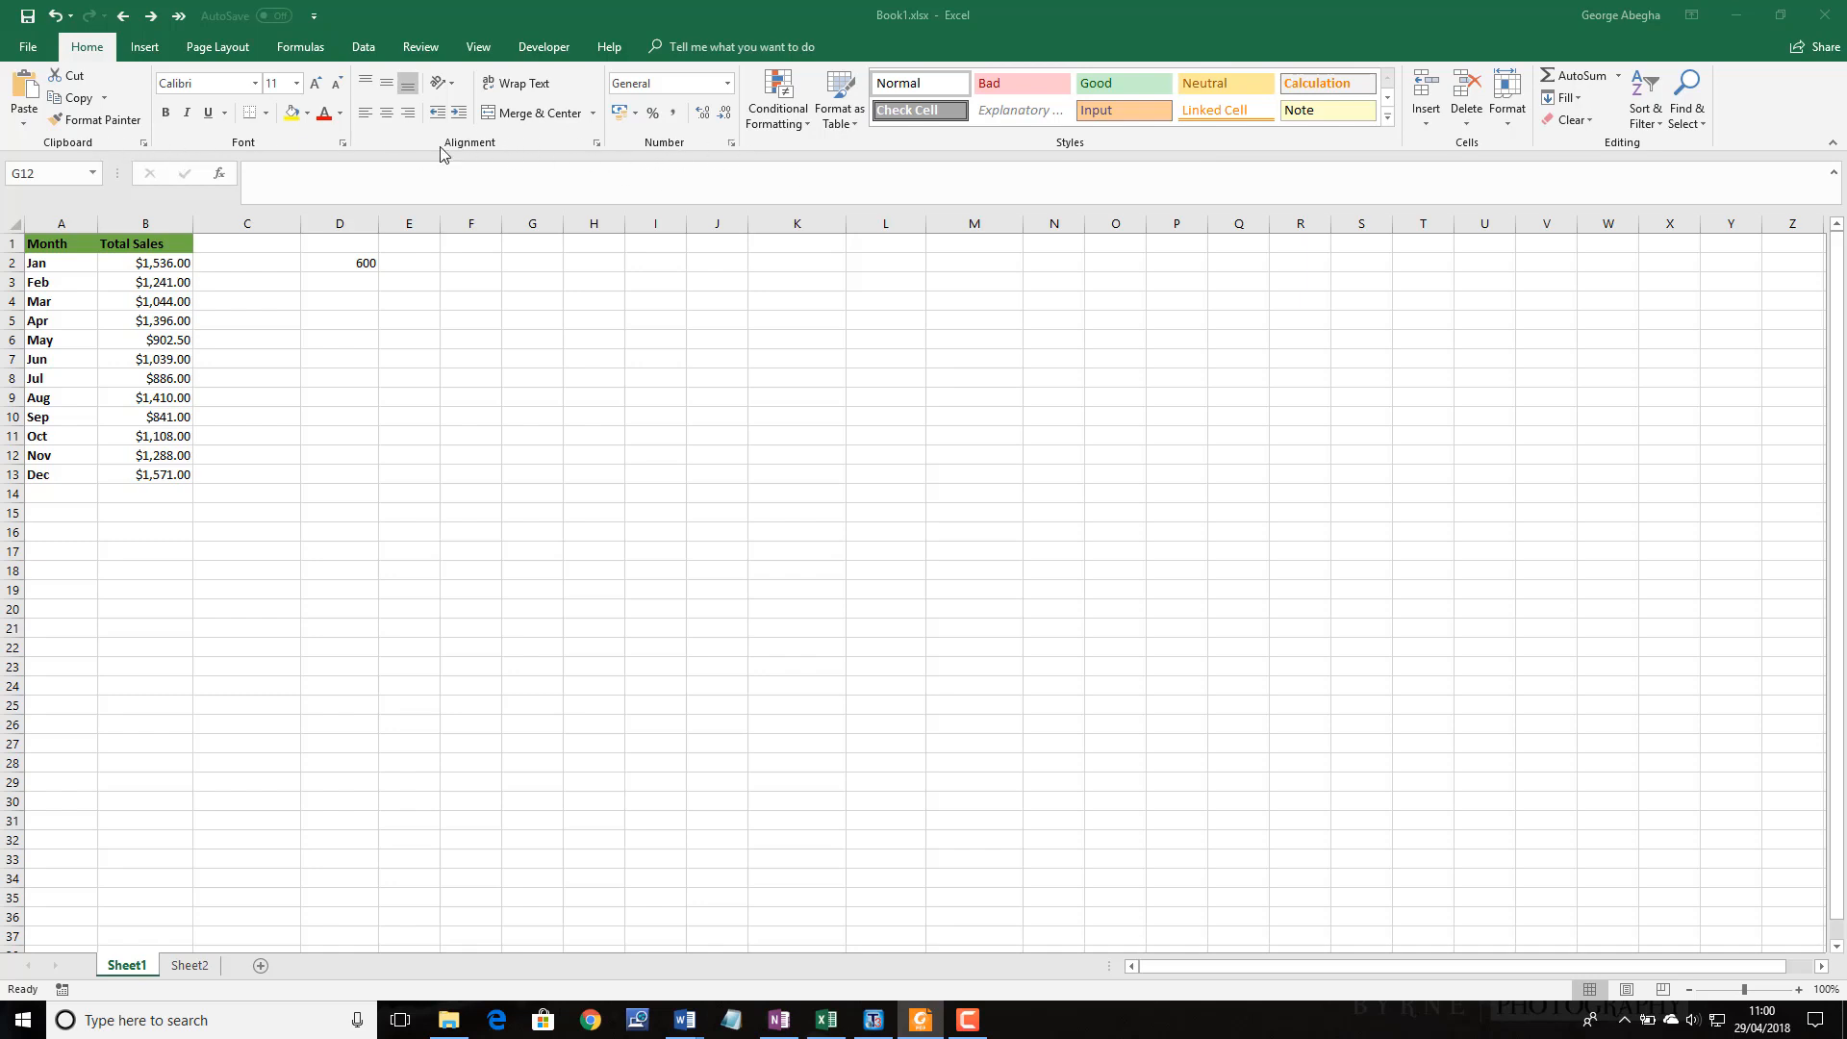
Open Format Cells at the font settings for G12, review the number, alignment, font, border, fill and protection options, and close it.
click(552, 216)
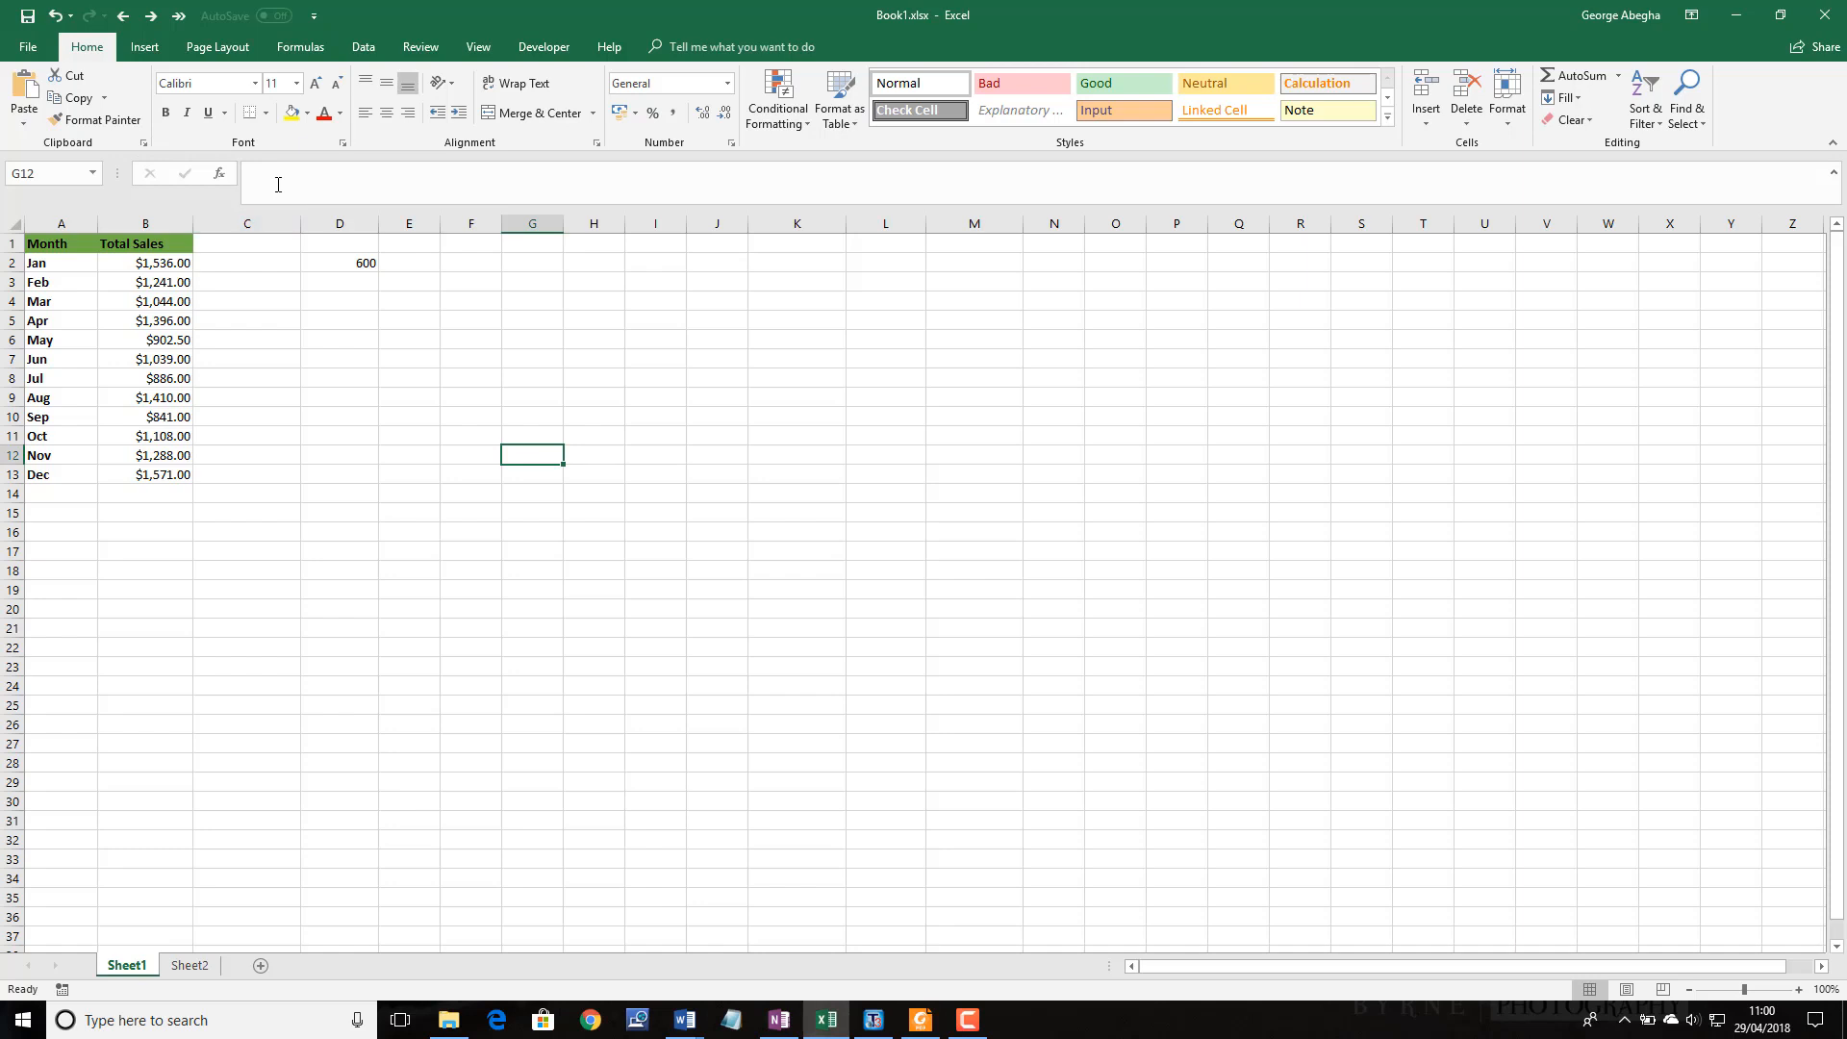
click(342, 143)
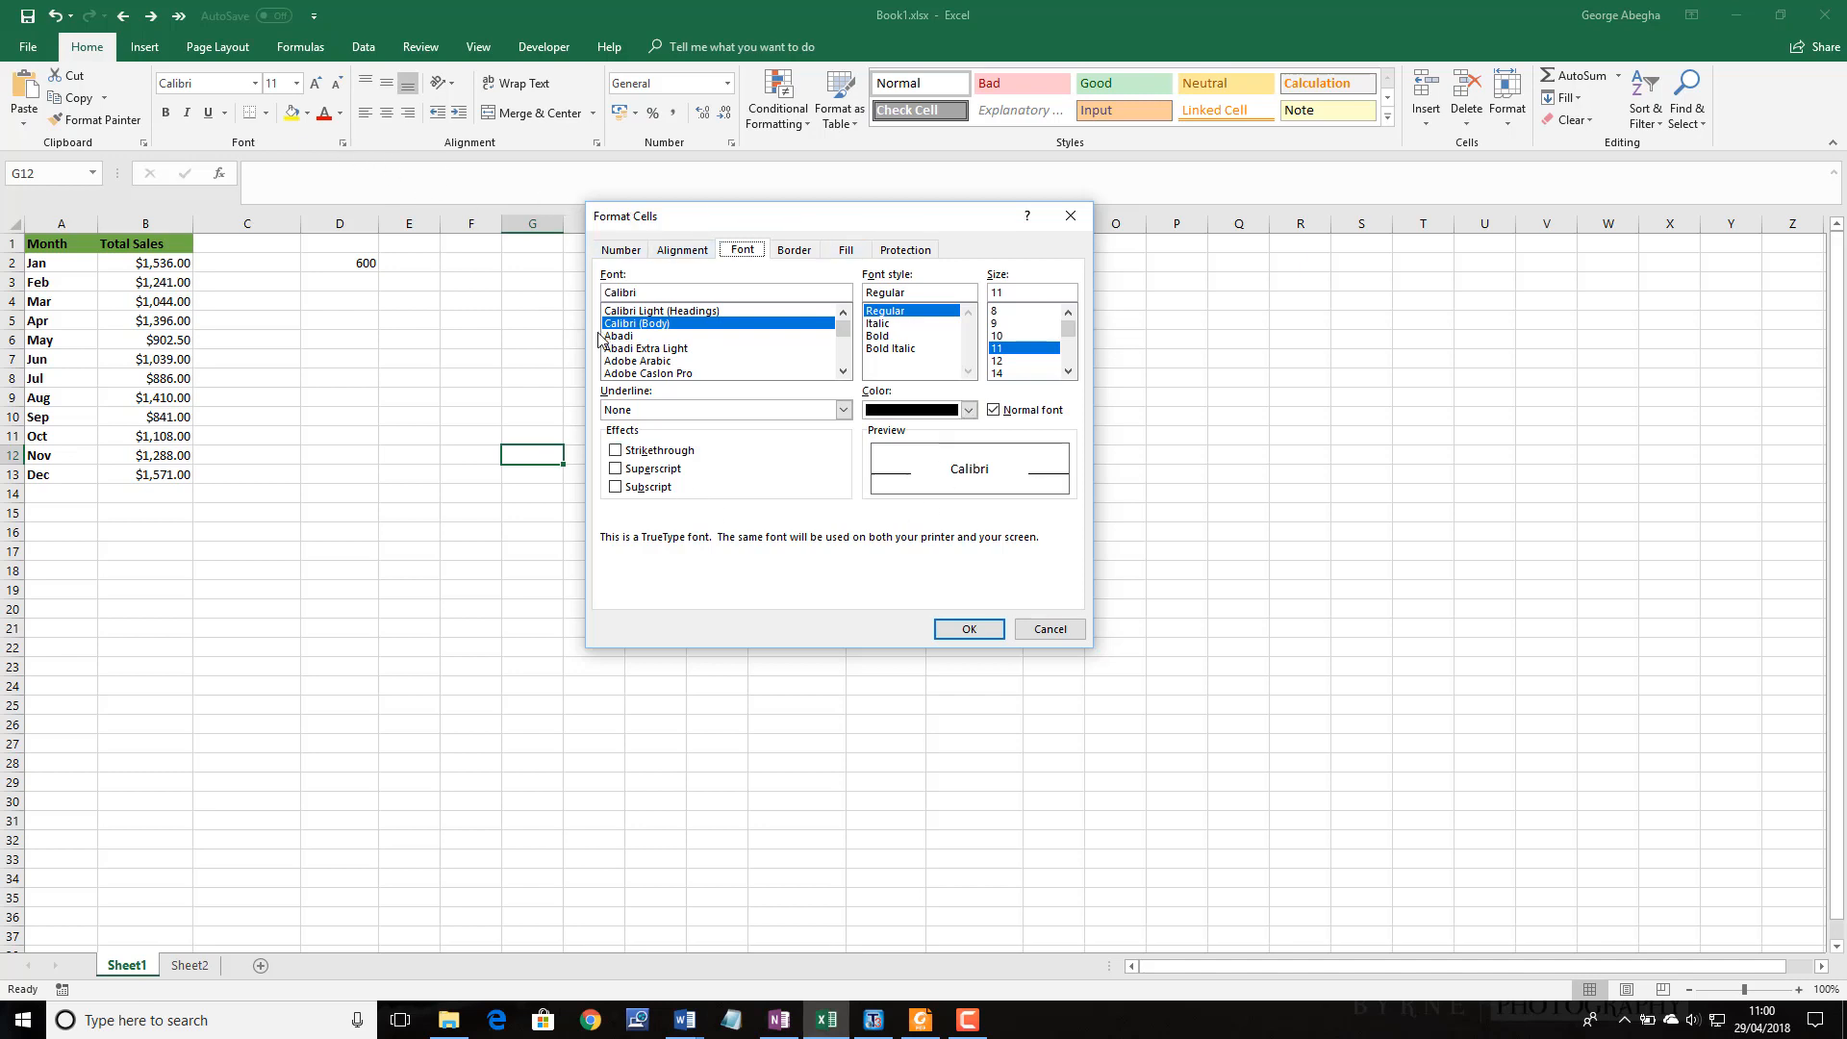
click(624, 250)
click(683, 251)
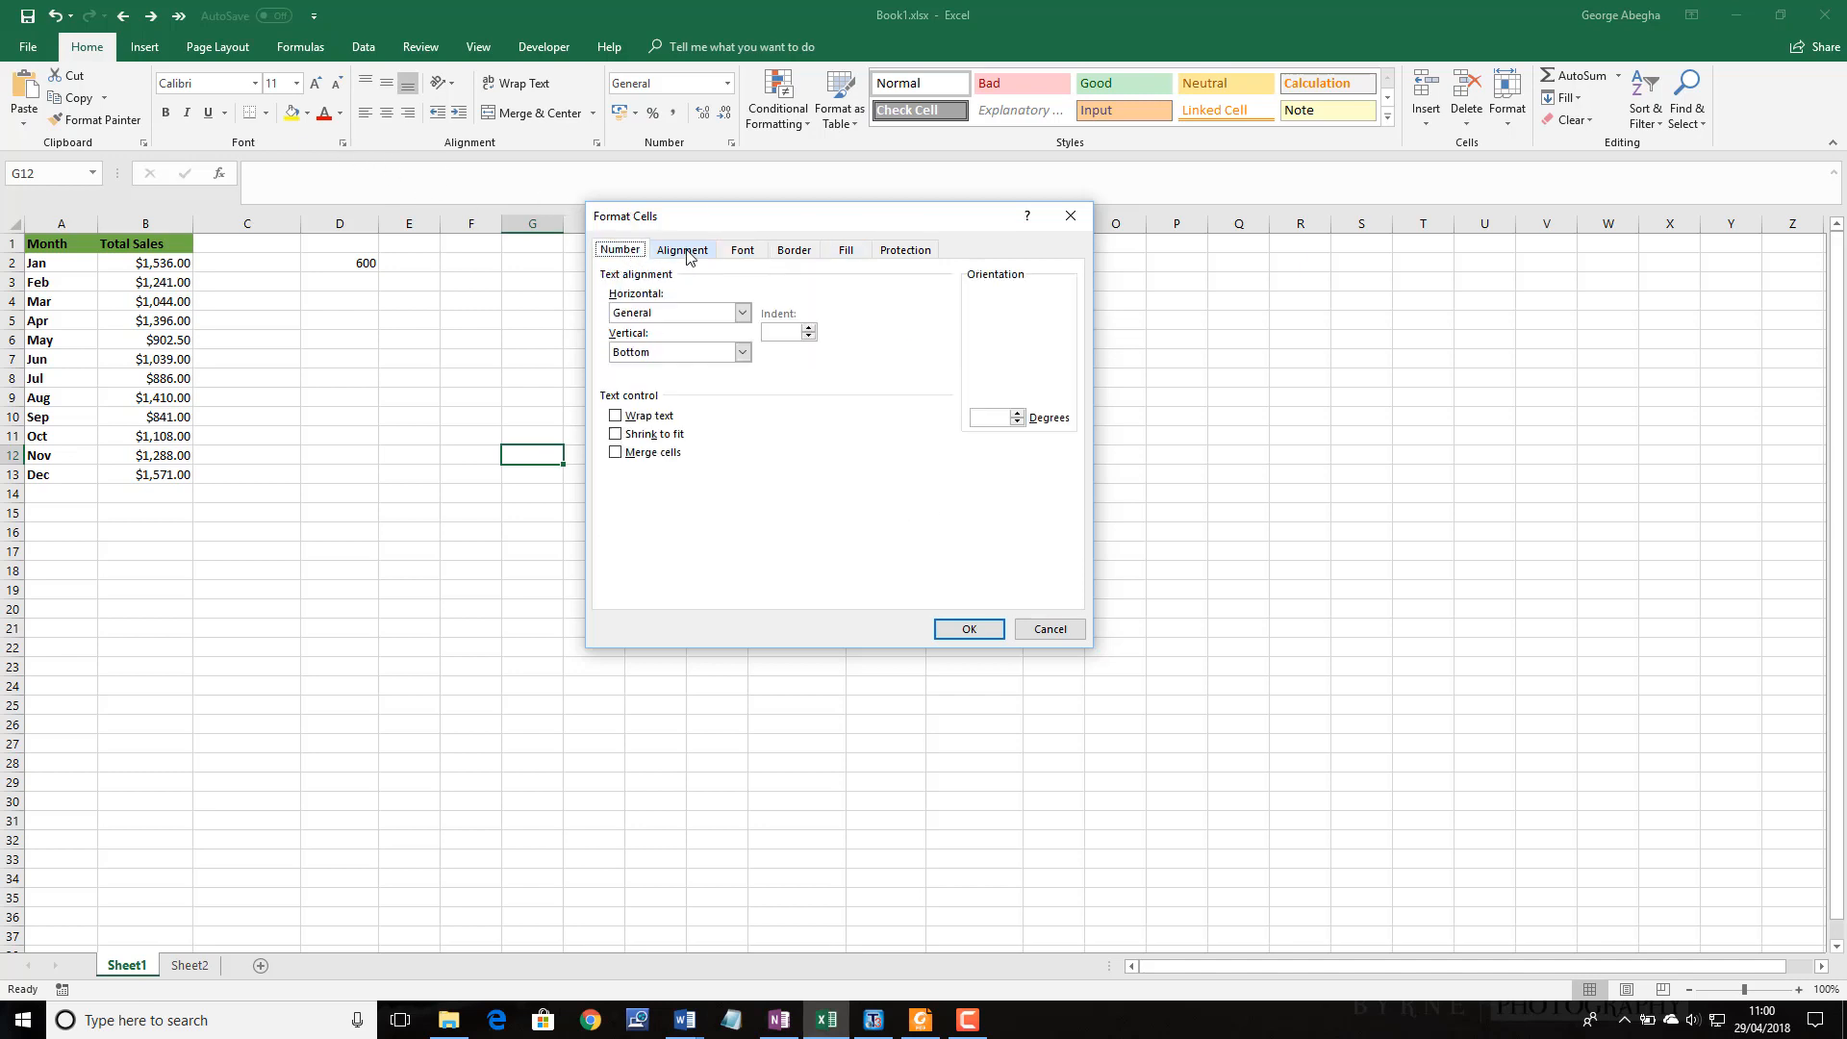
click(757, 250)
click(794, 250)
click(846, 250)
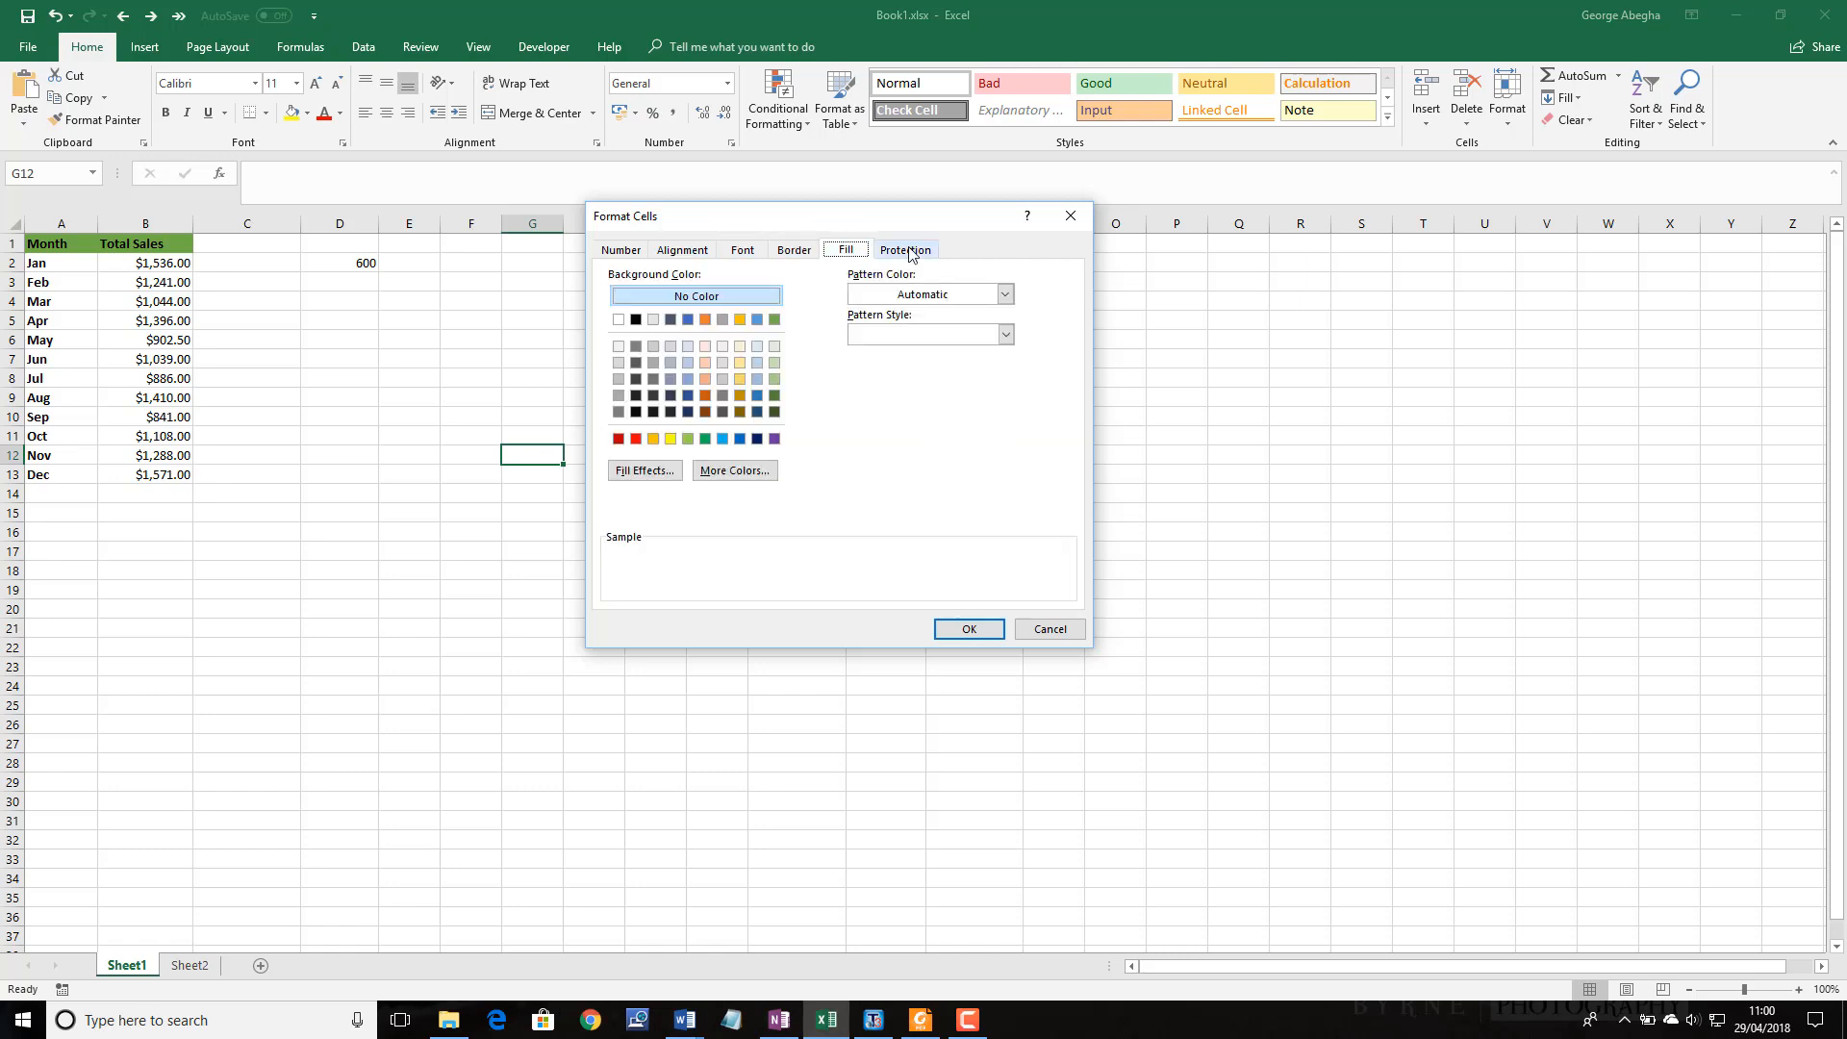
click(905, 250)
click(1071, 216)
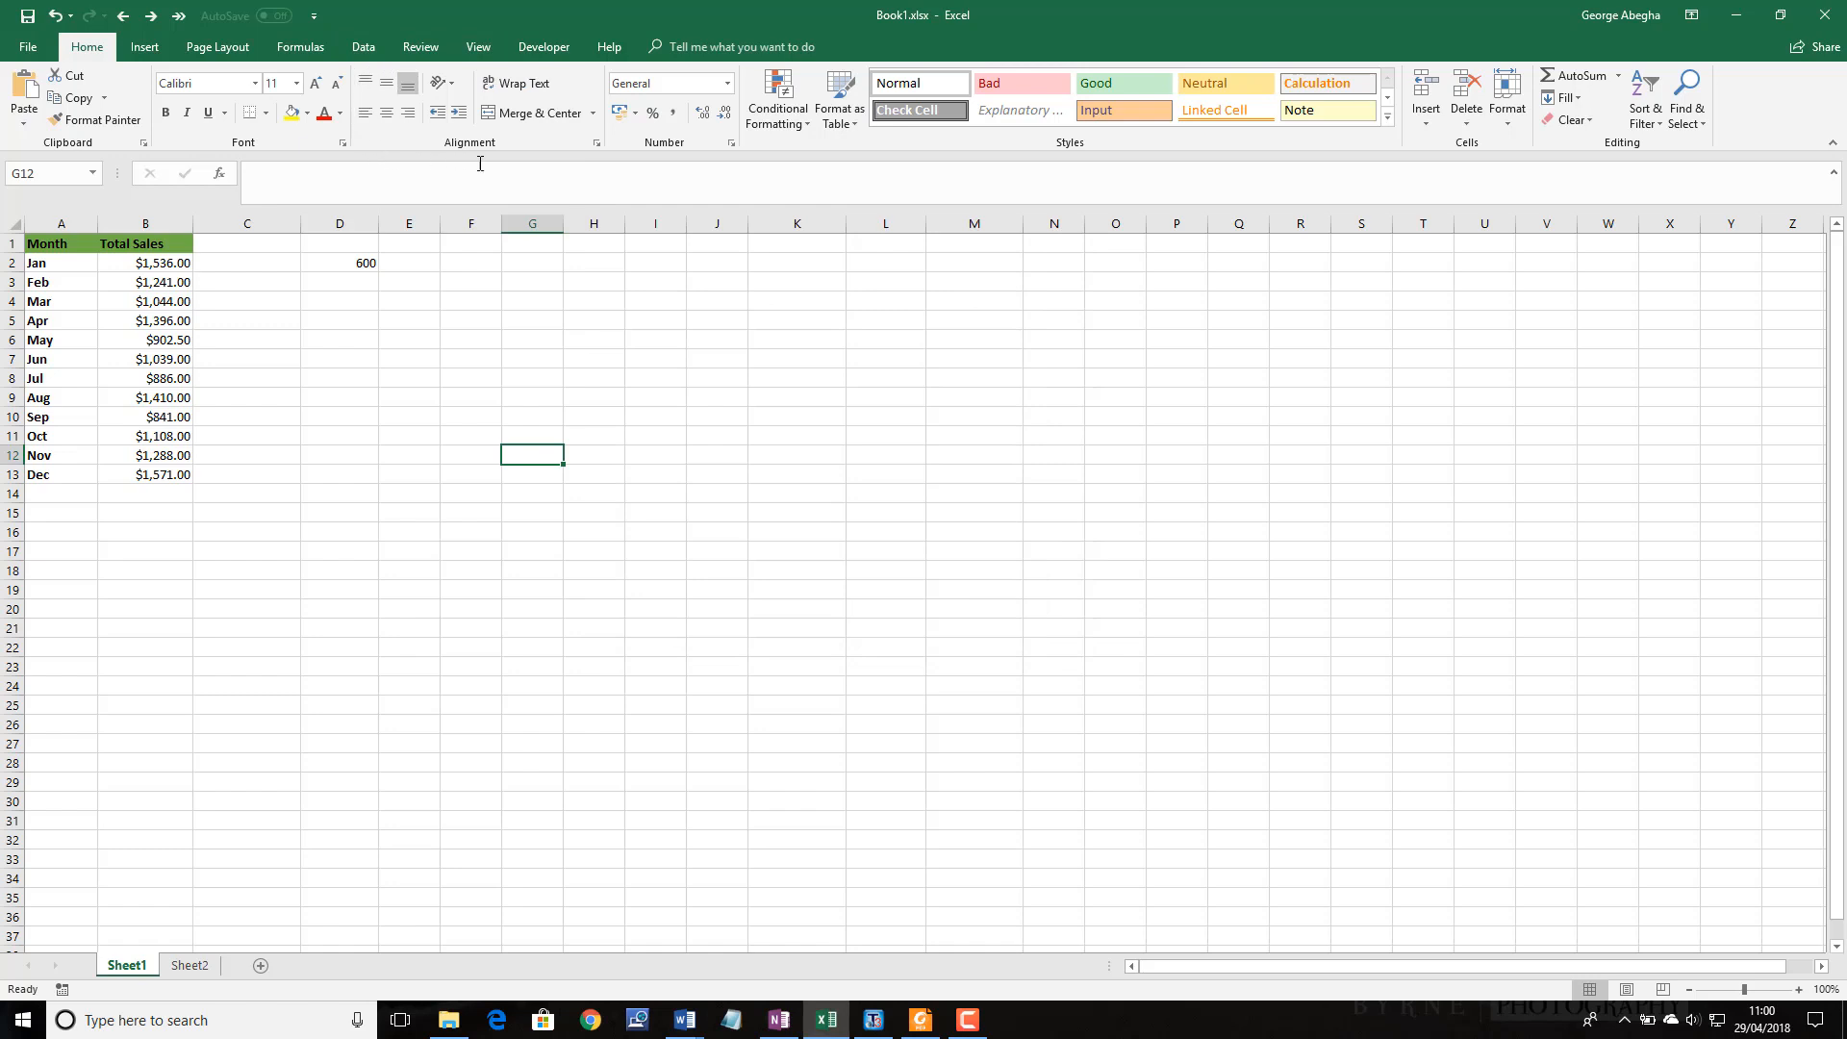
View G12's alignment settings and close them, and reopen Format Cells at the number settings to review its categories through protection.
click(598, 144)
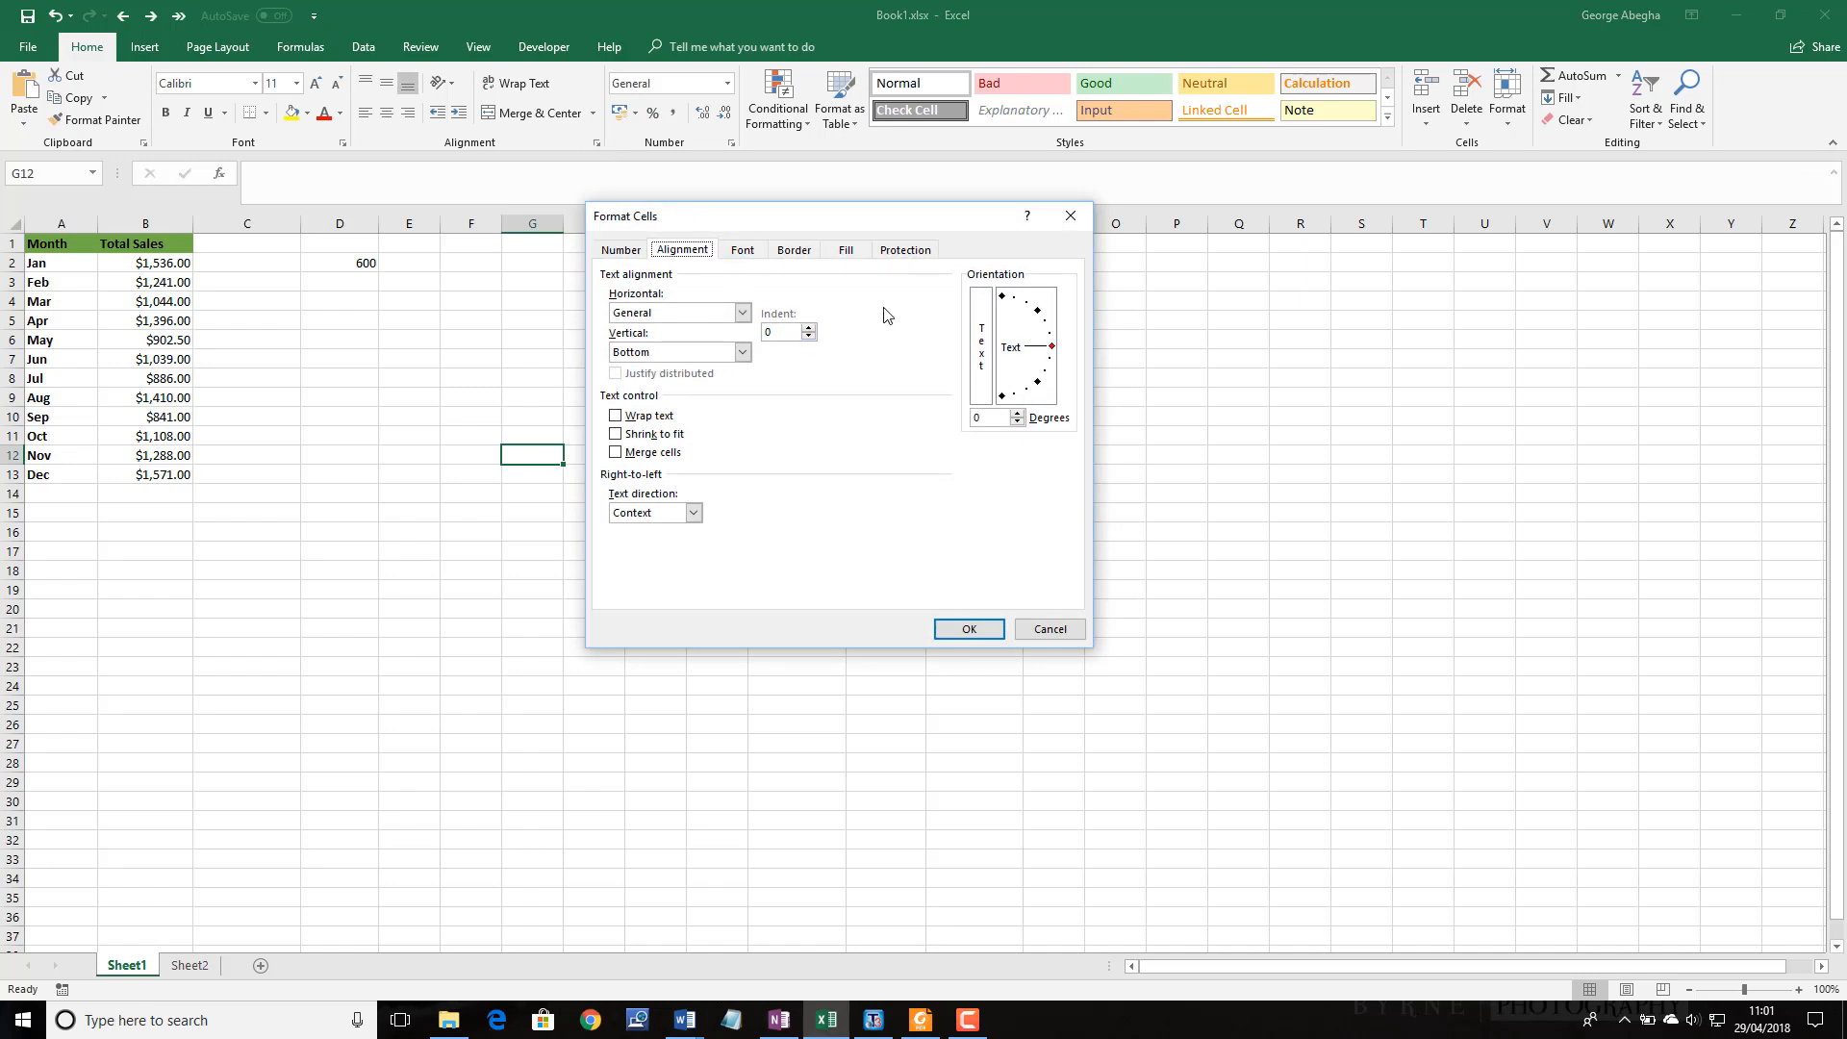
click(1068, 225)
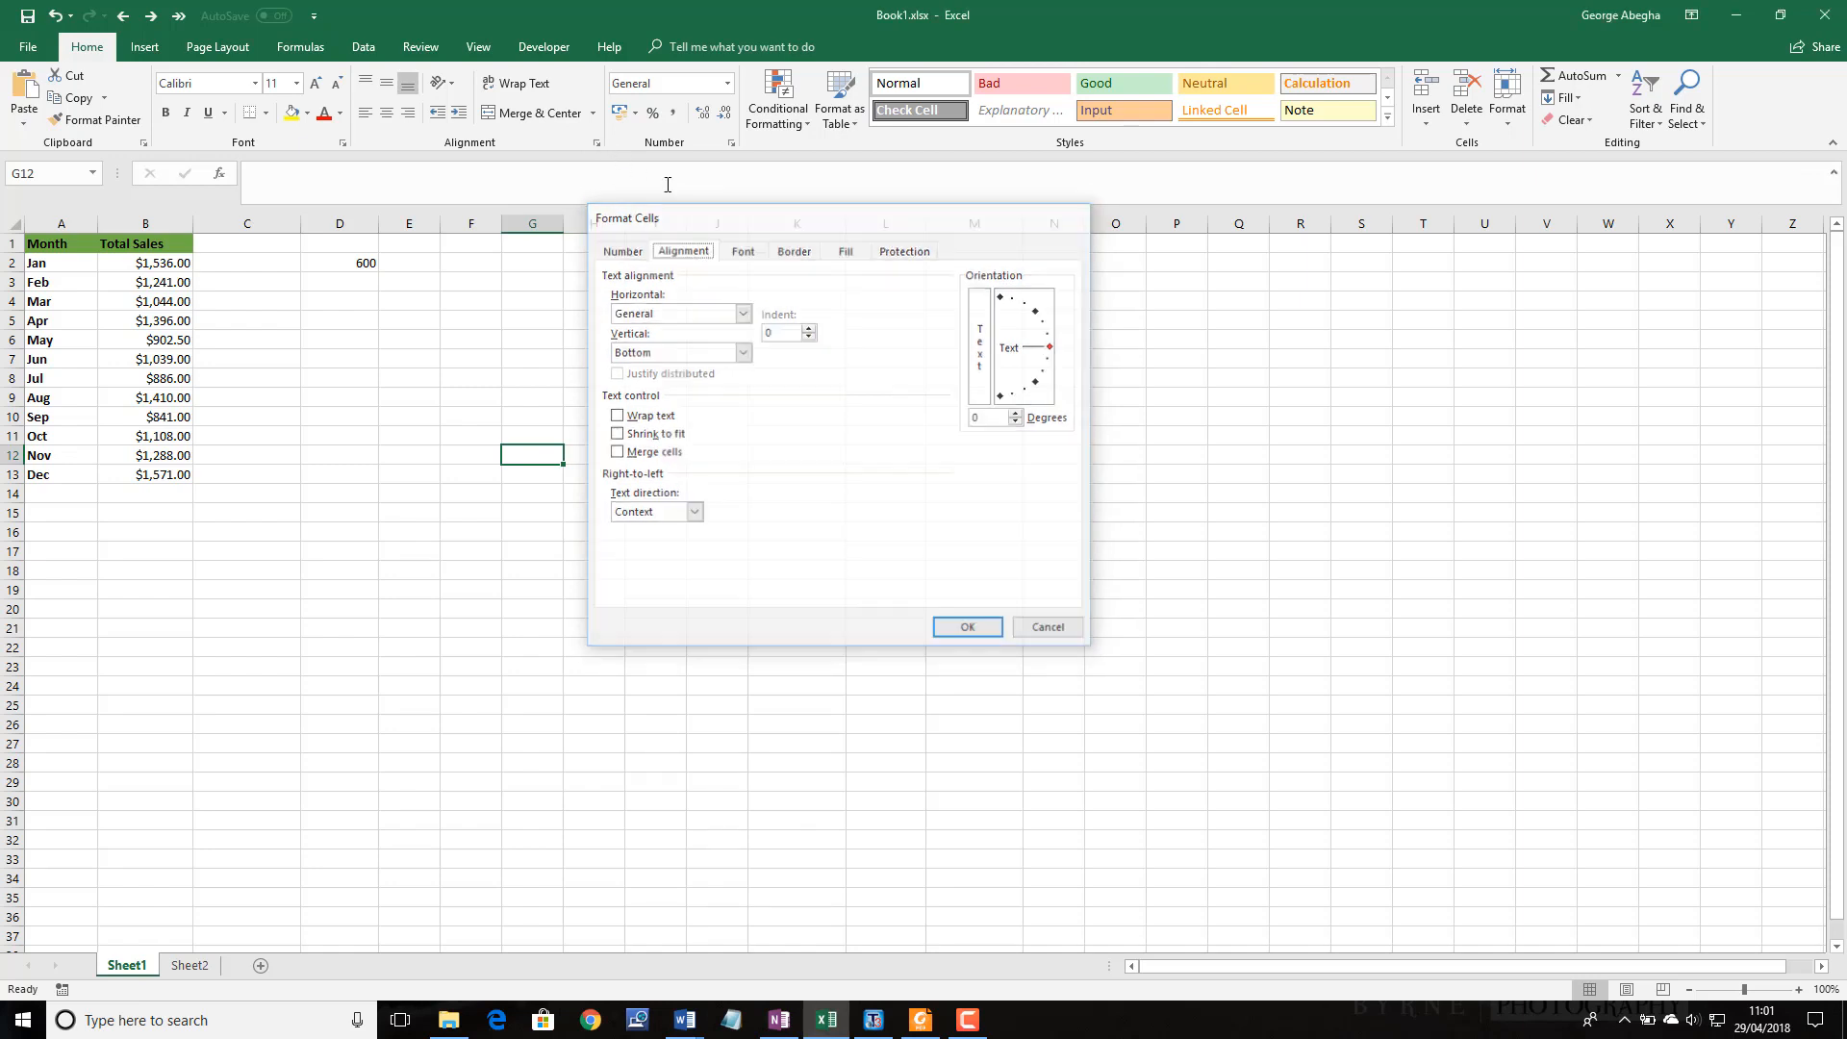
click(732, 145)
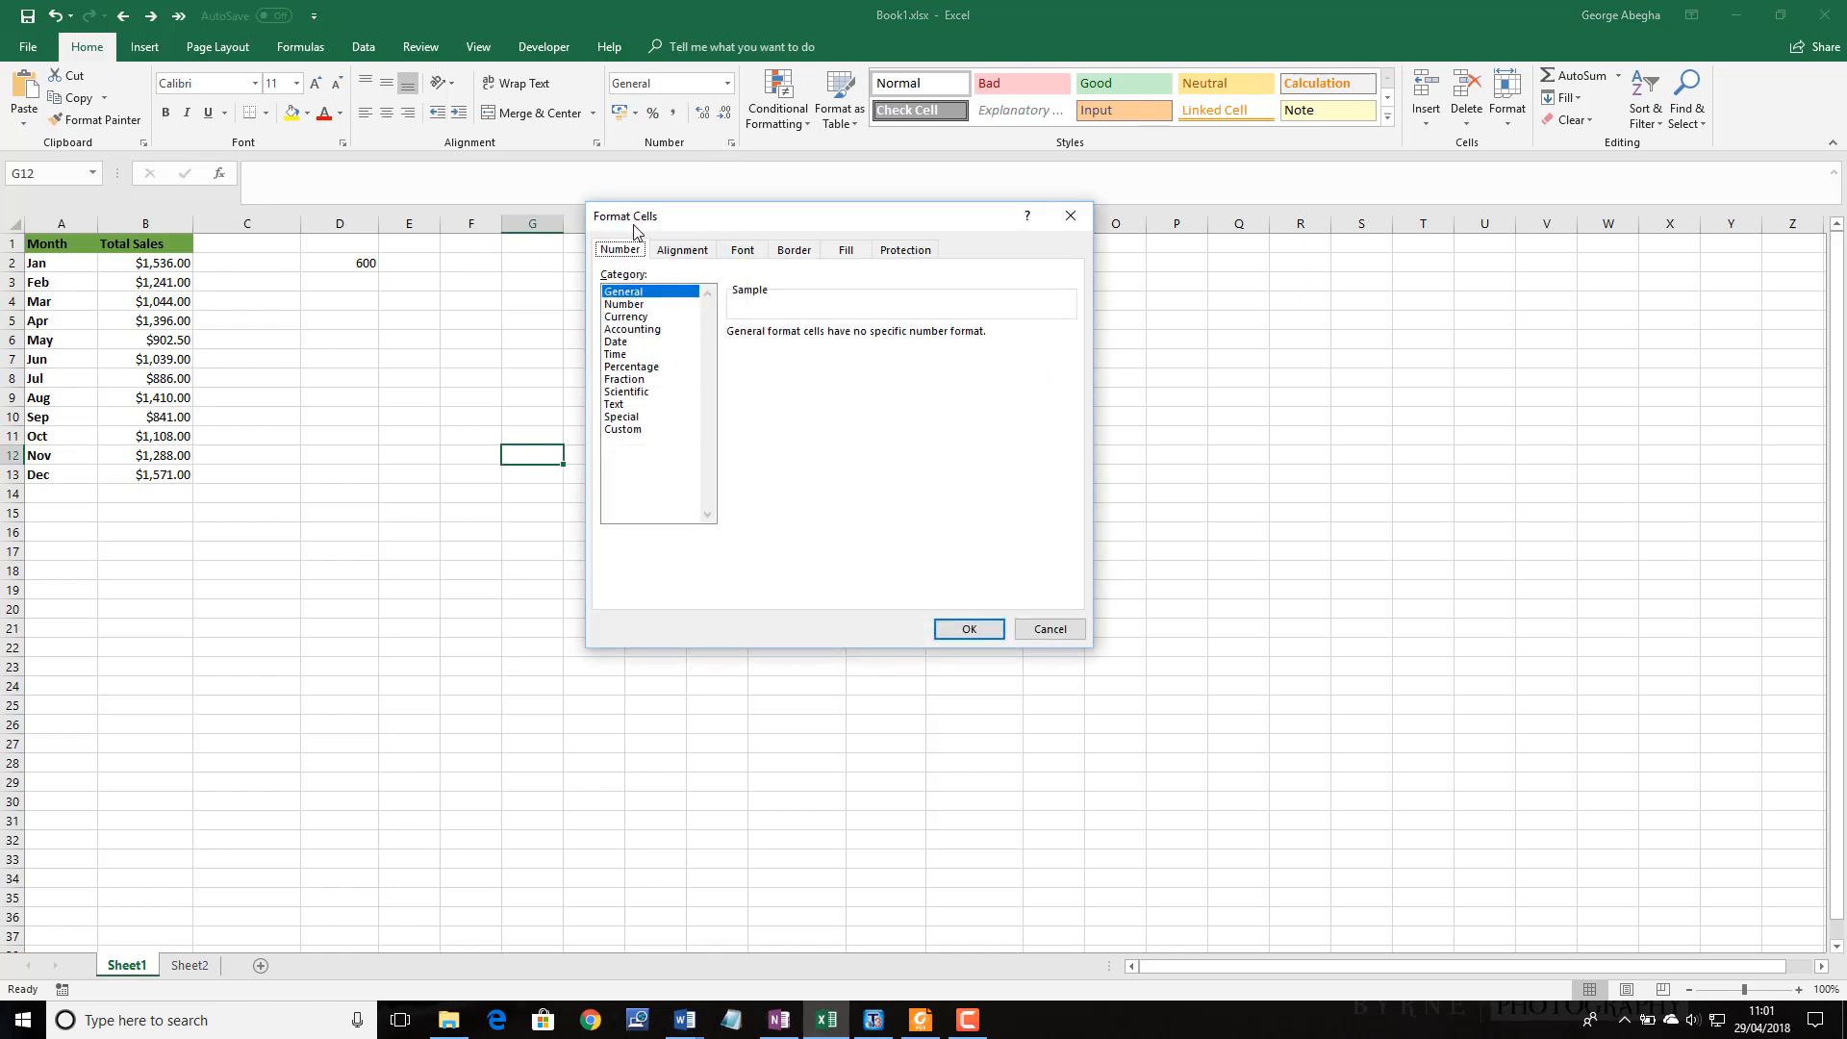
click(679, 250)
click(742, 252)
click(798, 253)
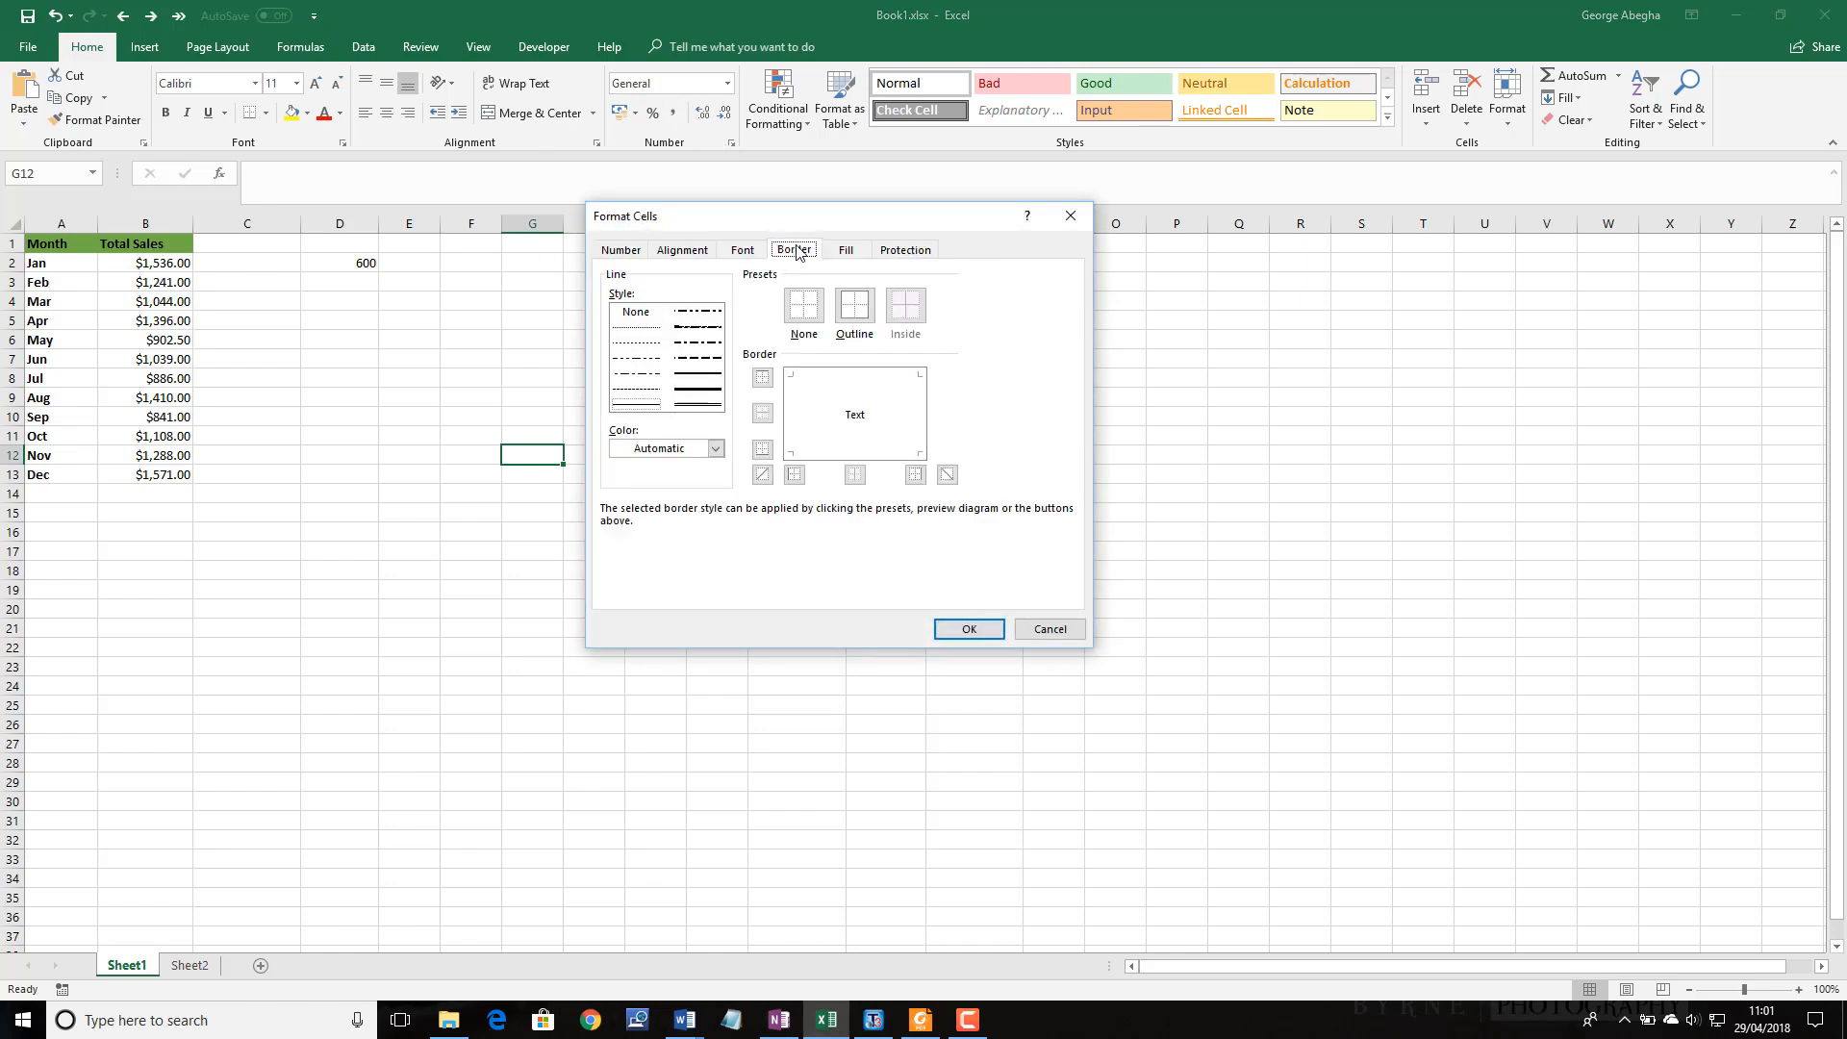
click(835, 252)
click(910, 252)
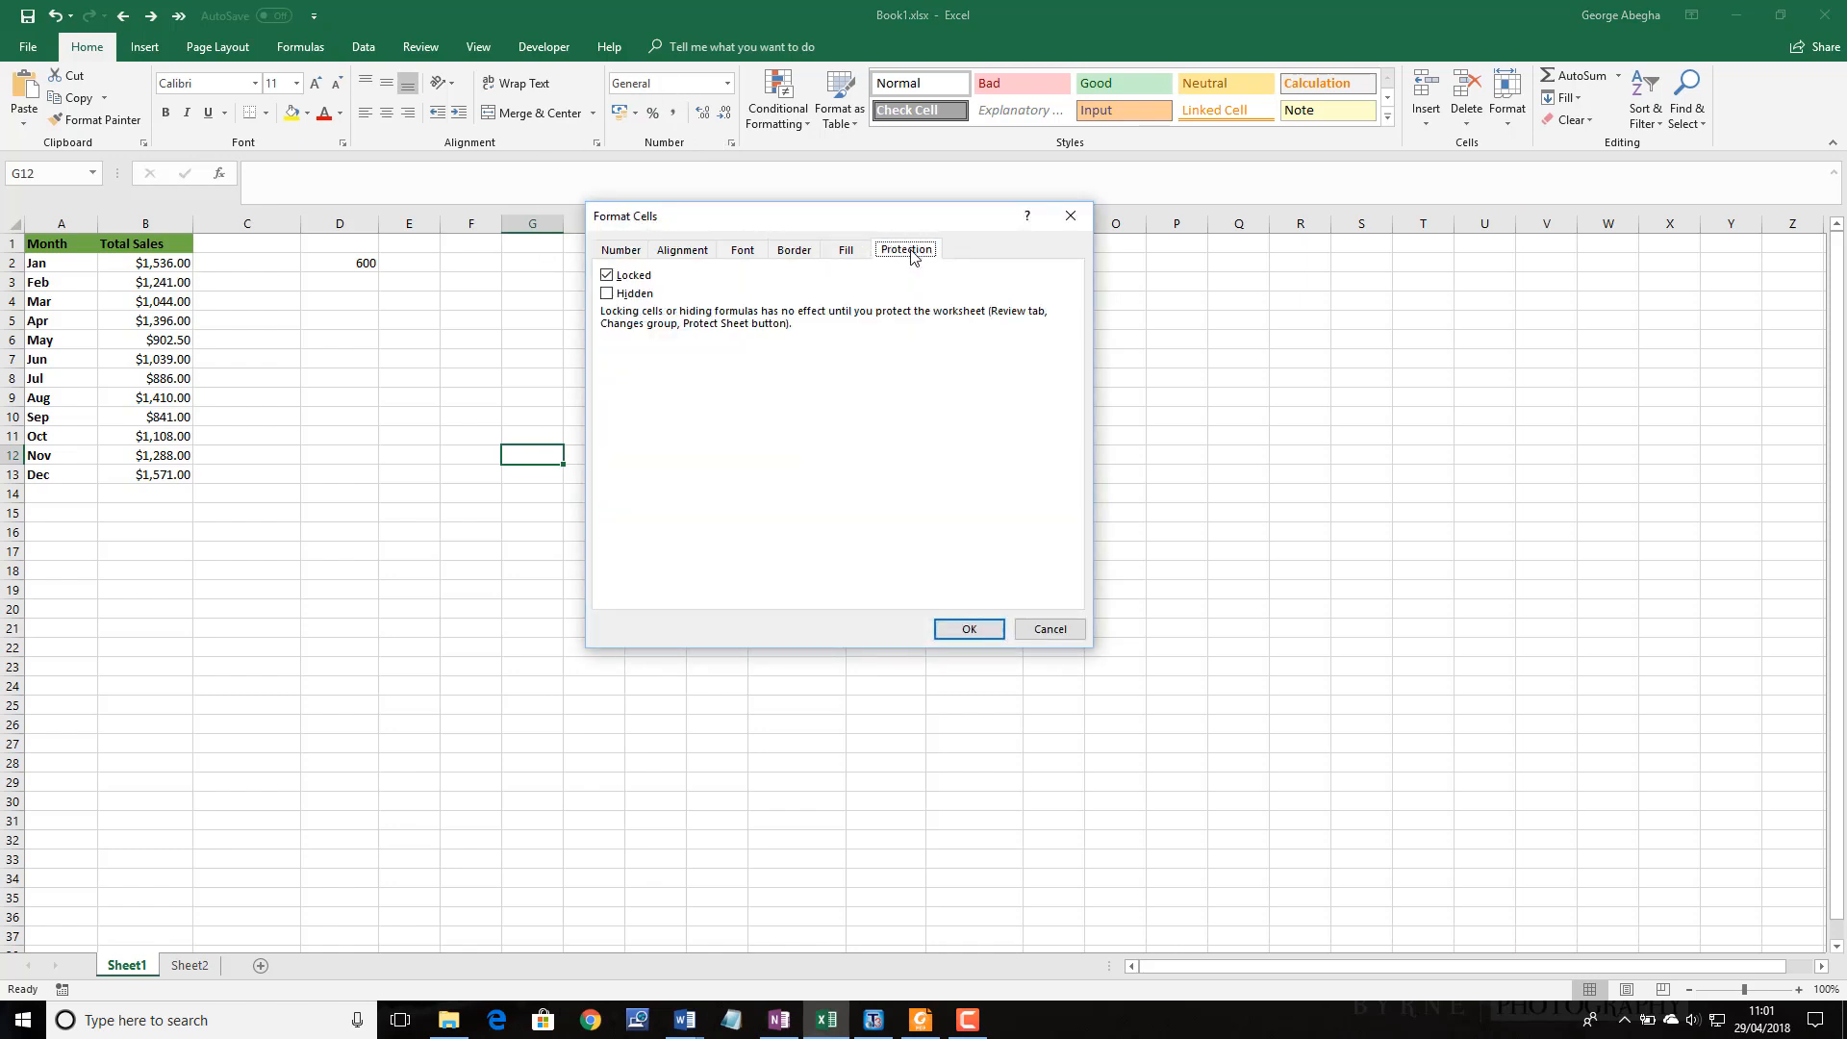
click(1073, 217)
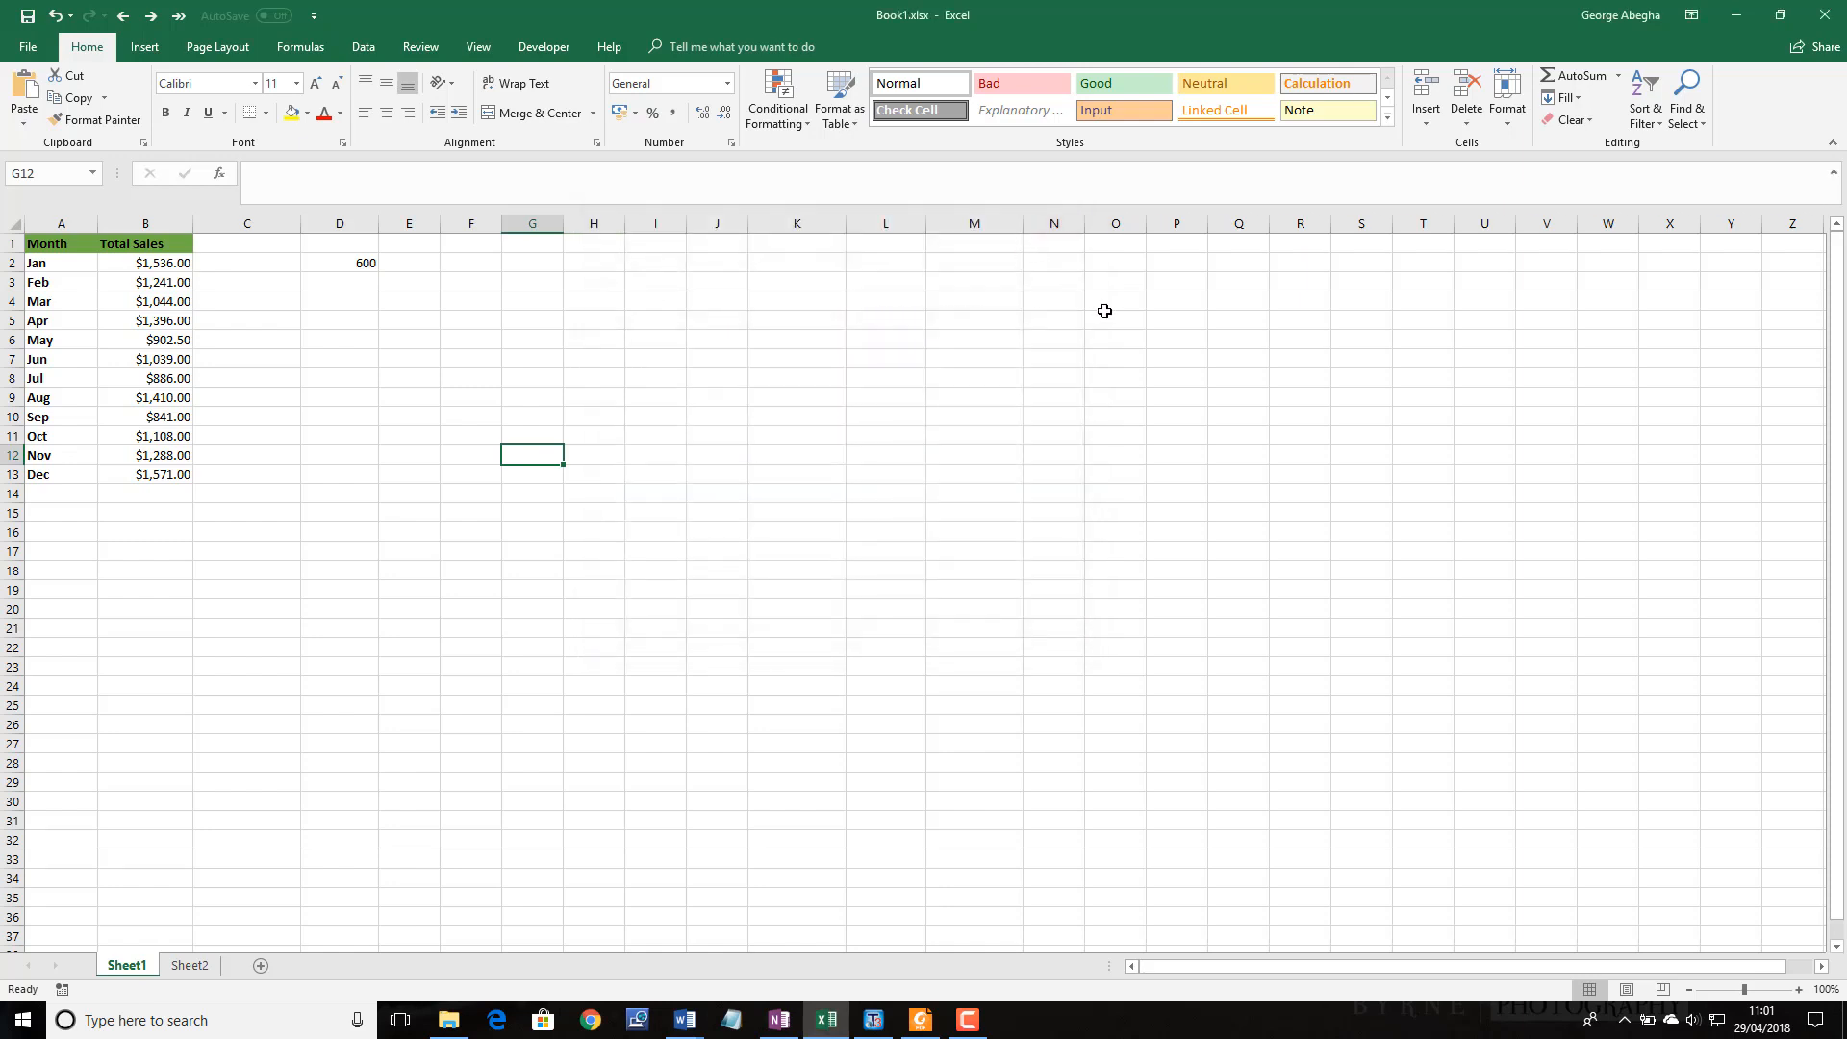